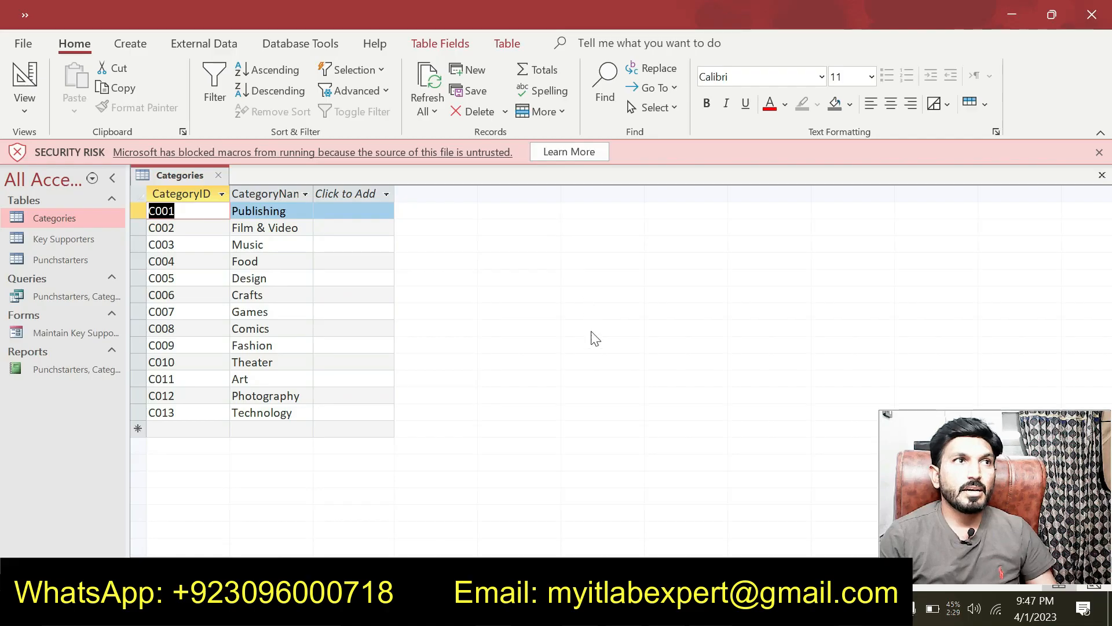
click(676, 608)
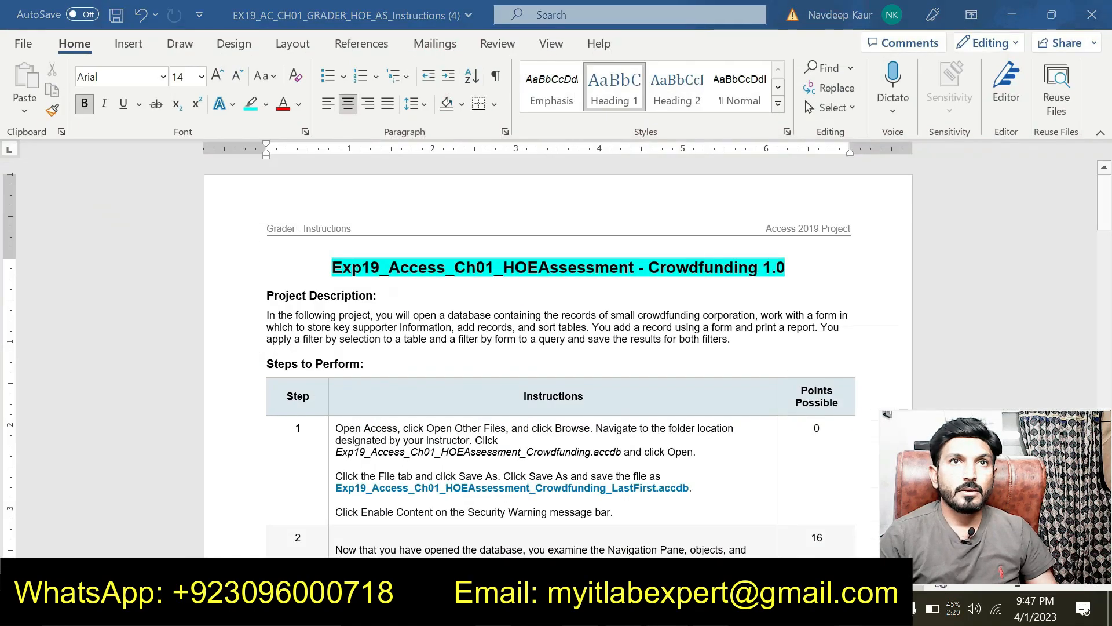
click(676, 608)
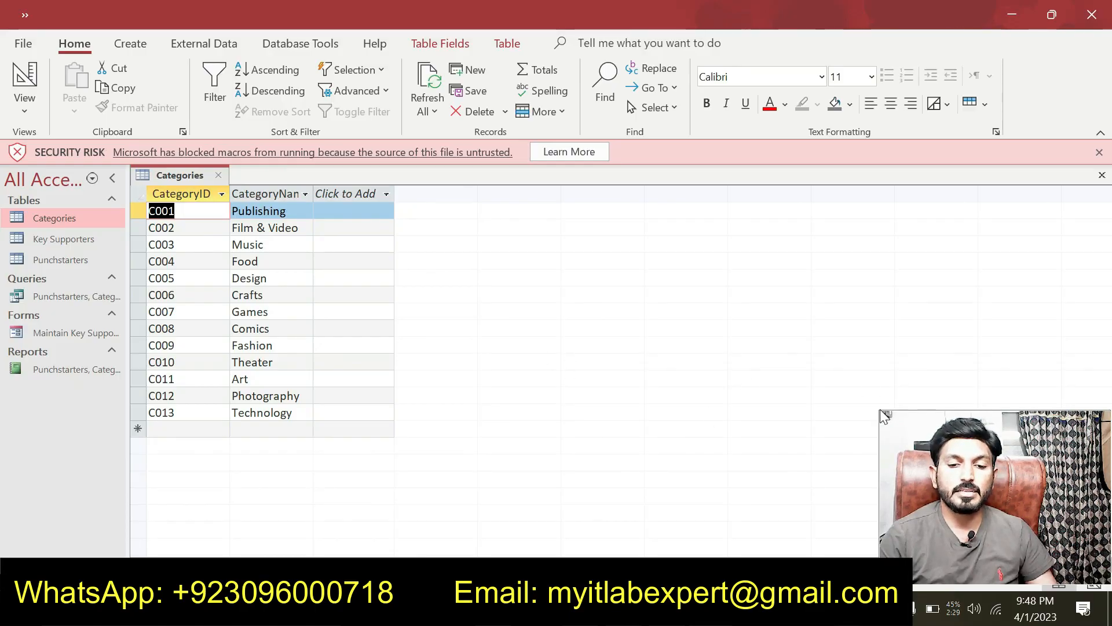
drag(881, 412, 891, 443)
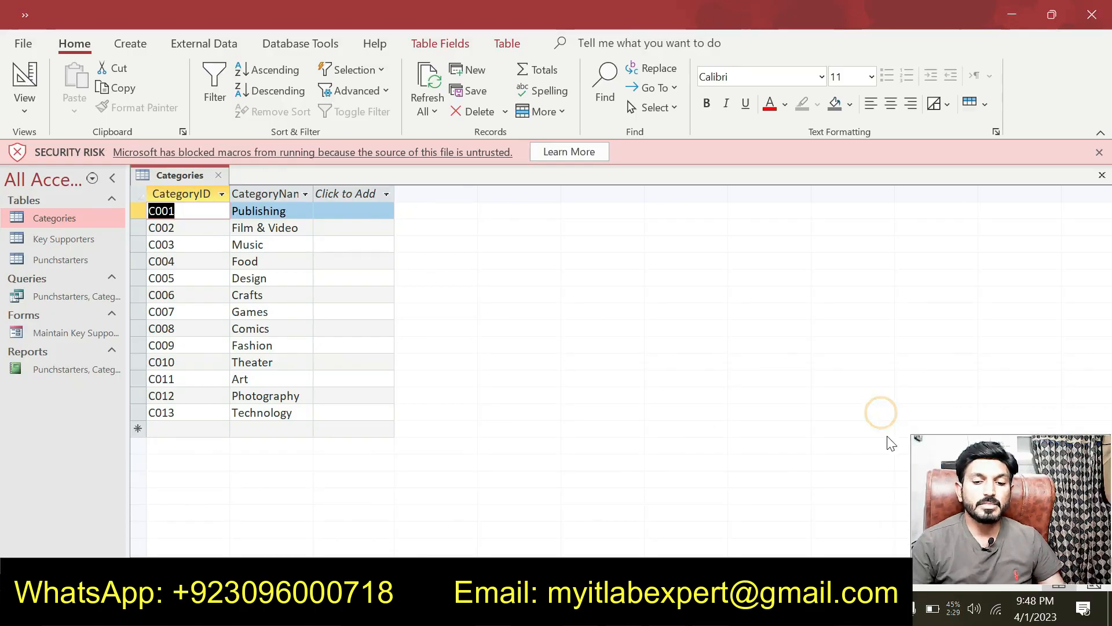
click(565, 370)
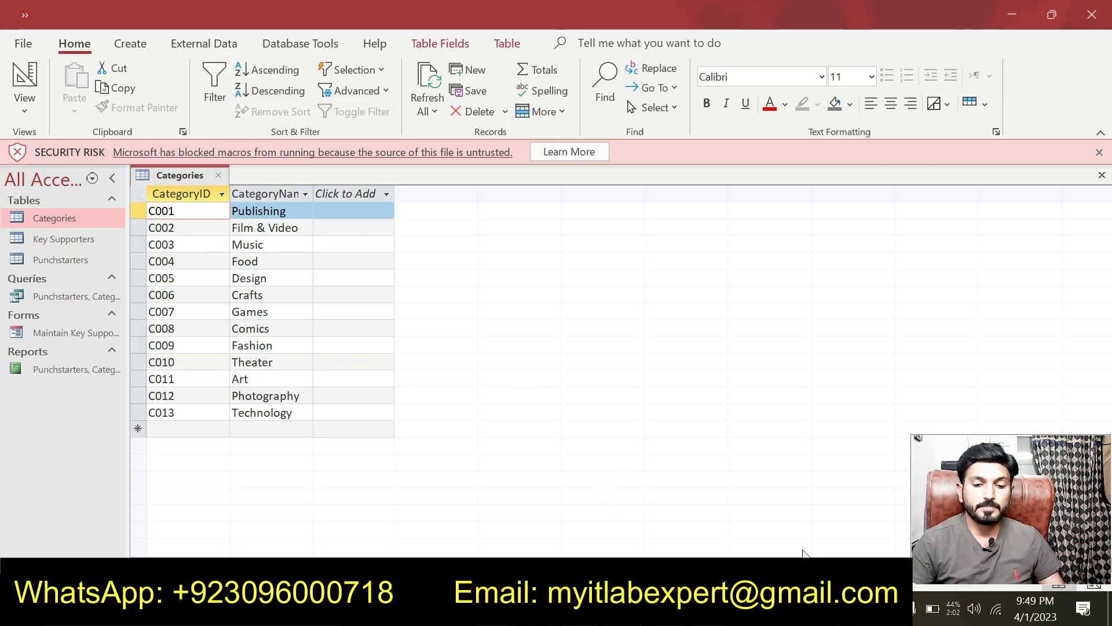
Step: Switch to the Word instructions and highlight the Exp19_Access_Ch01_HOEAssessment_Crowdfunding.accdb file name in step 1 in turquoise
click(551, 607)
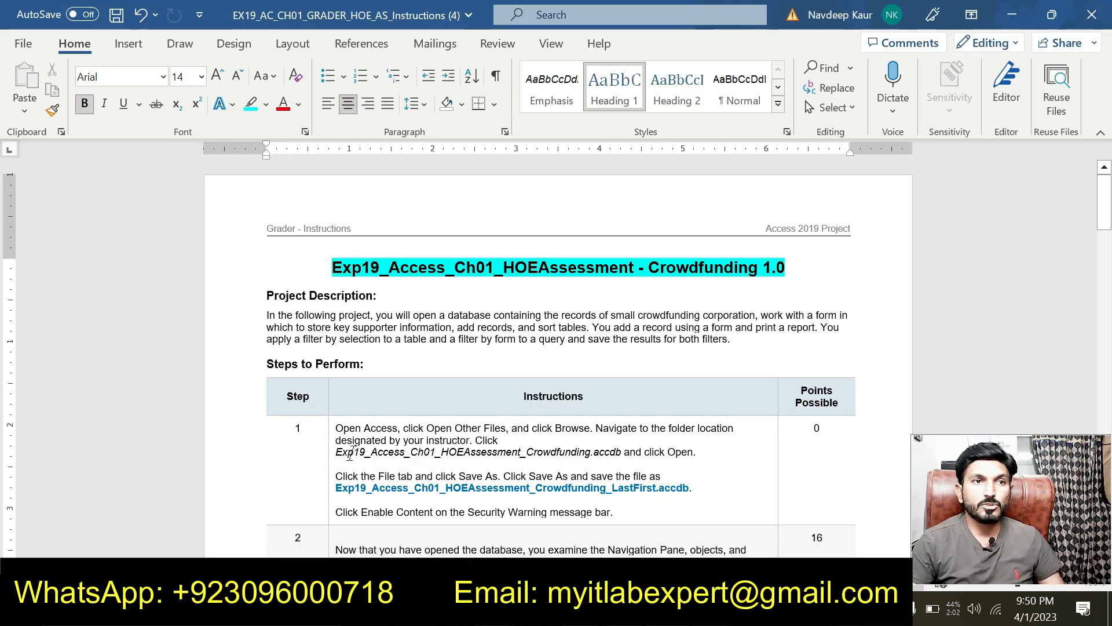
drag(337, 452, 584, 452)
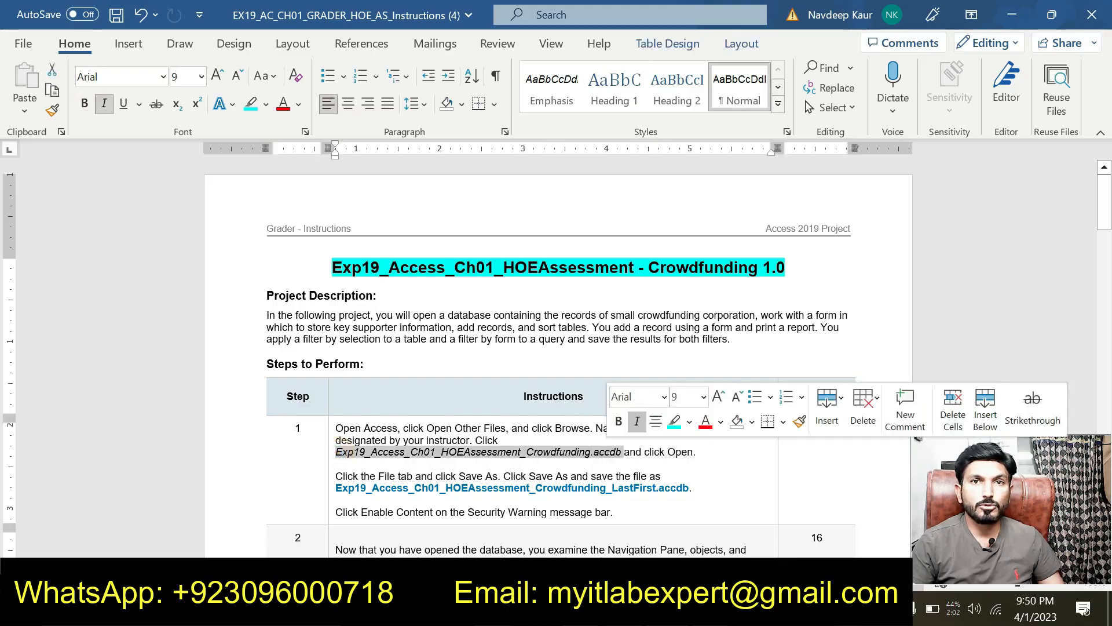
click(674, 421)
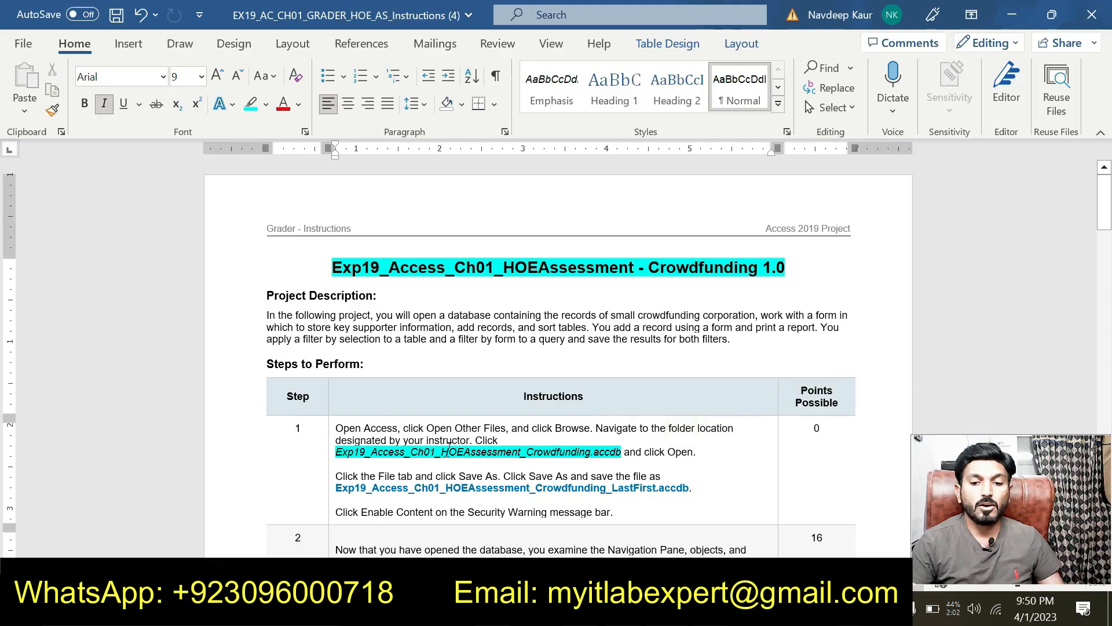
scroll(449, 450, down, 15)
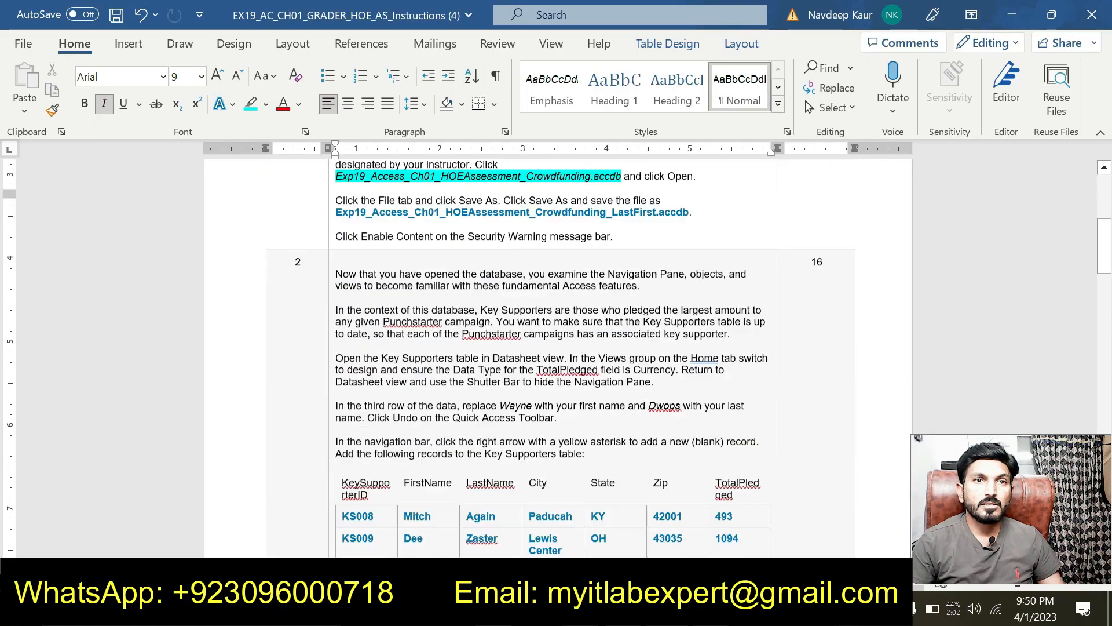
scroll(527, 385, down, 15)
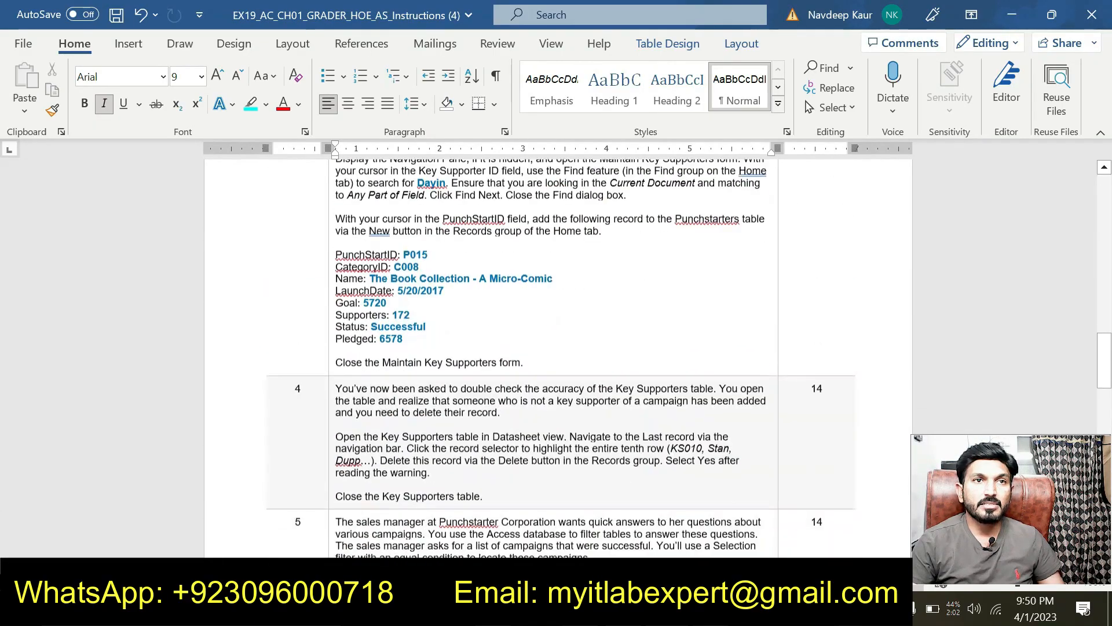
scroll(529, 388, up, 15)
scroll(532, 388, up, 15)
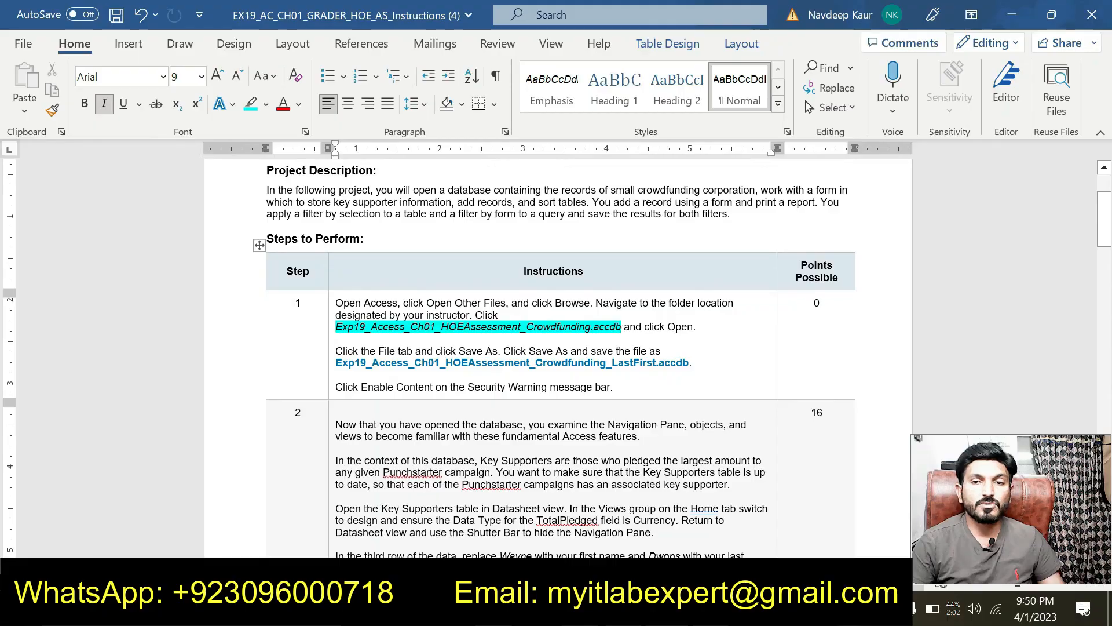
Step: Switch to Access and close the Categories table
key(alt+Tab)
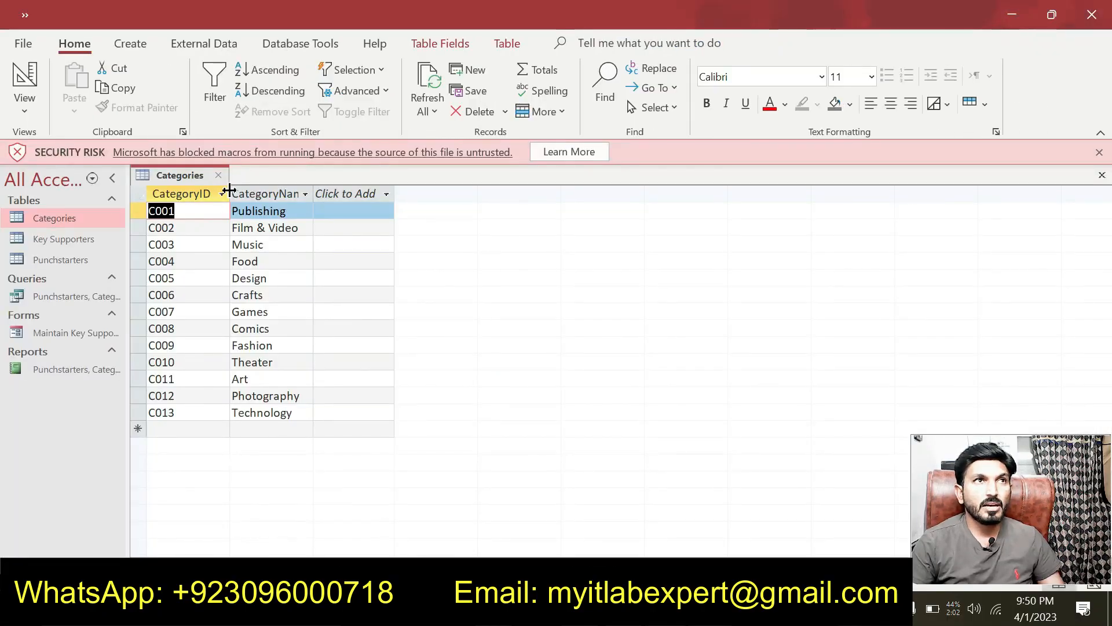
click(219, 176)
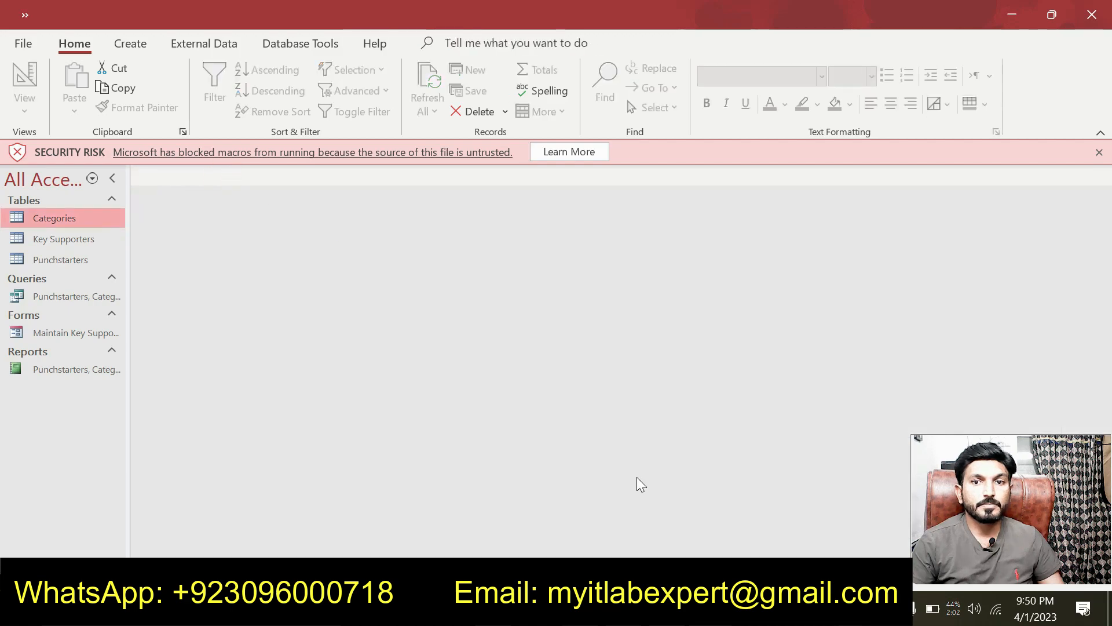
Step: Return to the Word instructions and remove the highlight from the database file name in step 1
mouse_move(666, 608)
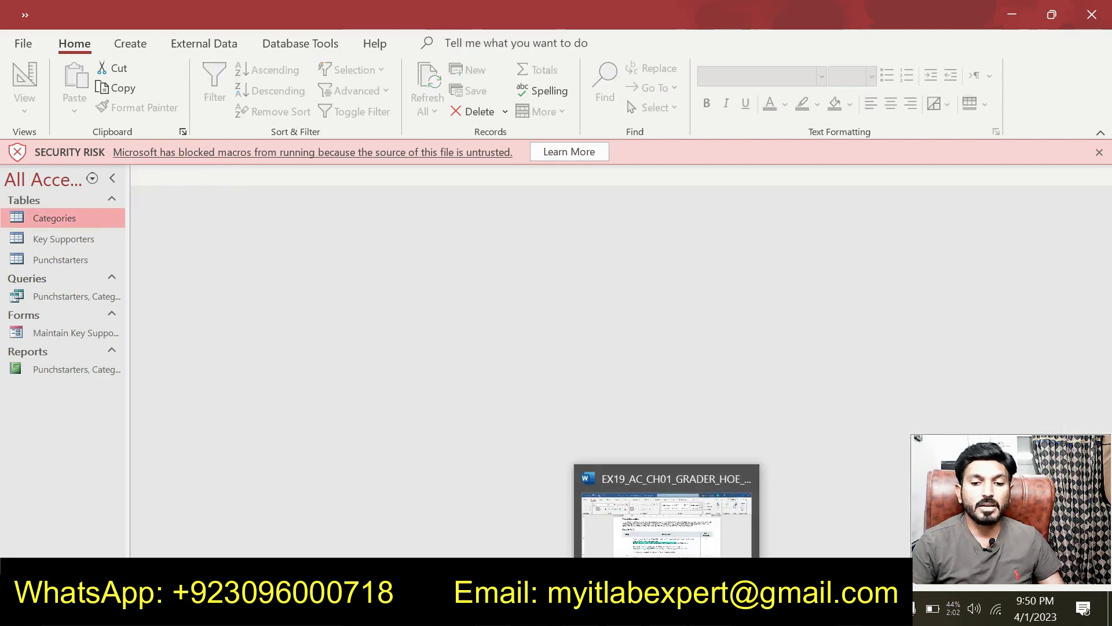
click(667, 510)
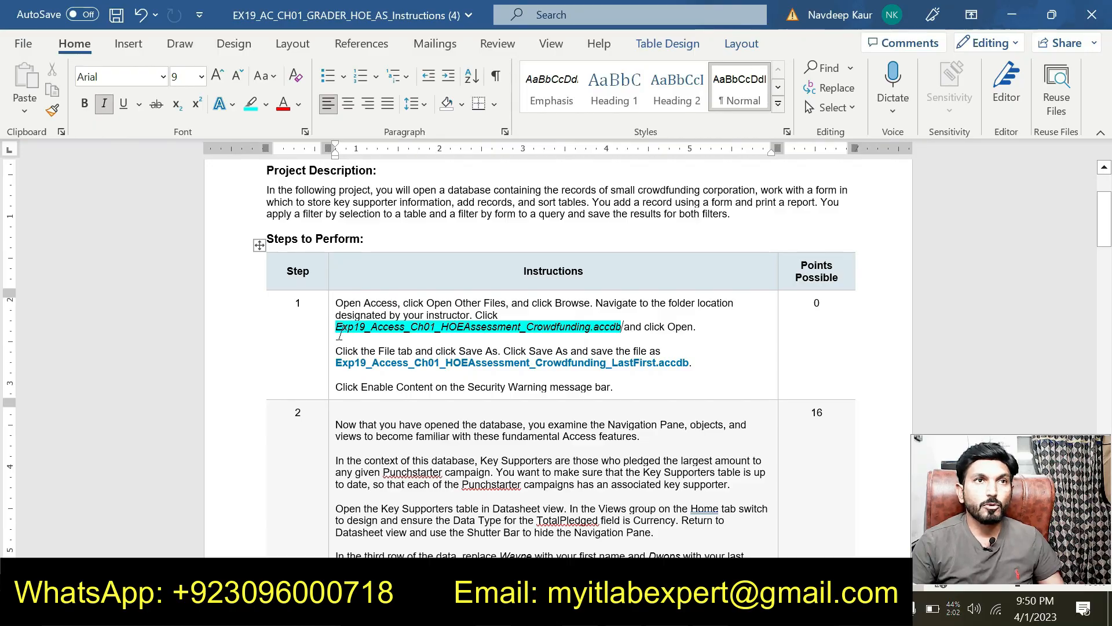
scroll(622, 410, up, 3)
drag(335, 409, 619, 416)
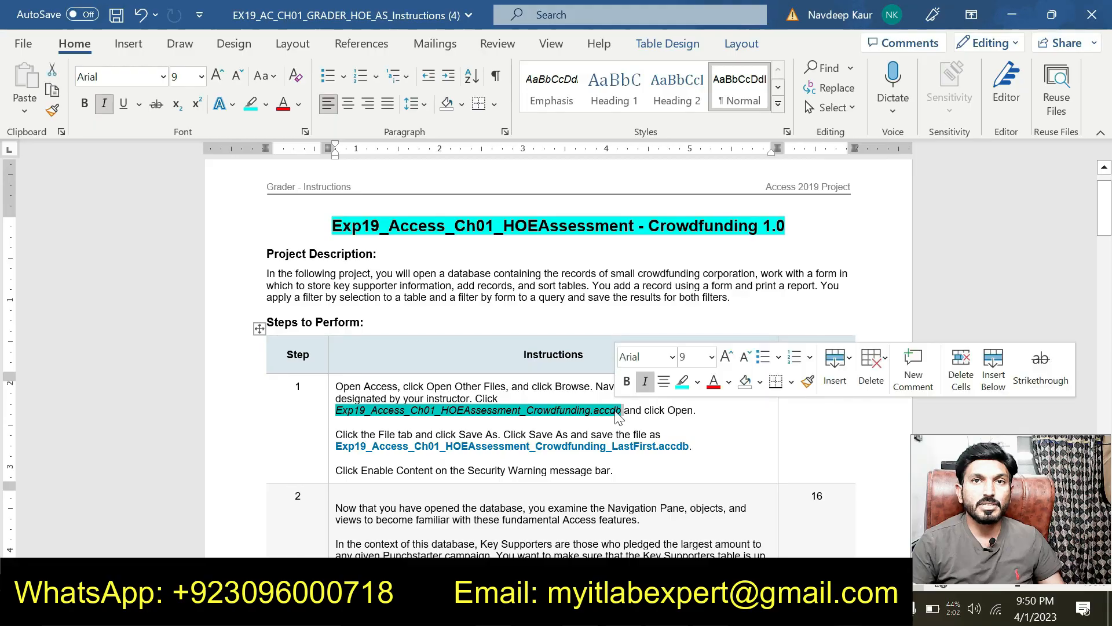
click(679, 379)
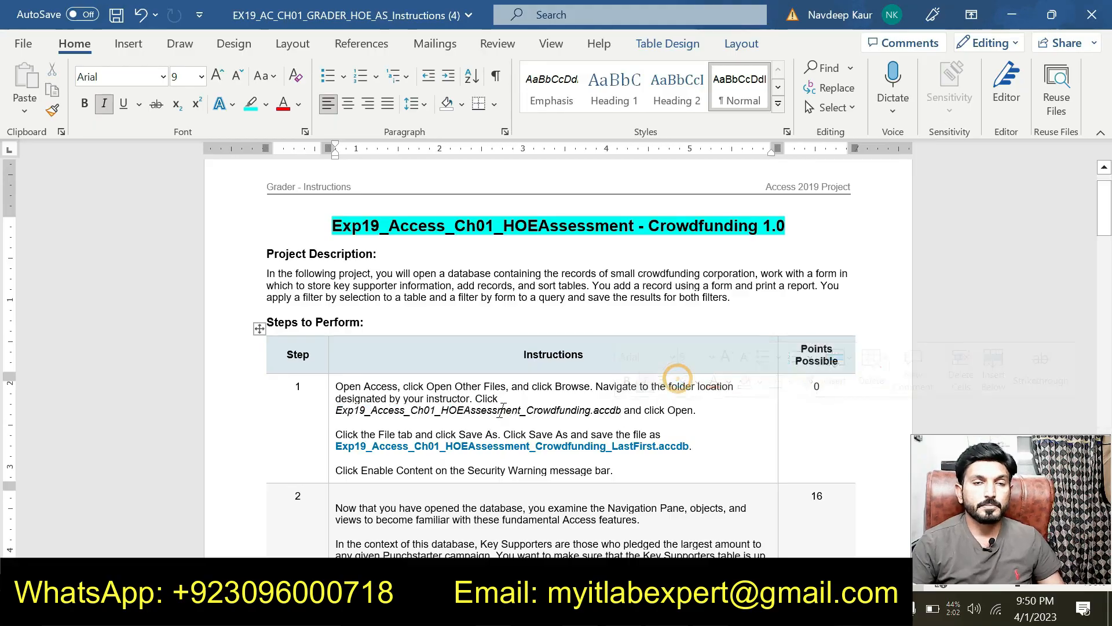
Step: Highlight the opening paragraph of instruction step 2, about examining the Navigation Pane, objects and views, in turquoise
scroll(500, 412, down, 4)
scroll(500, 412, down, 1)
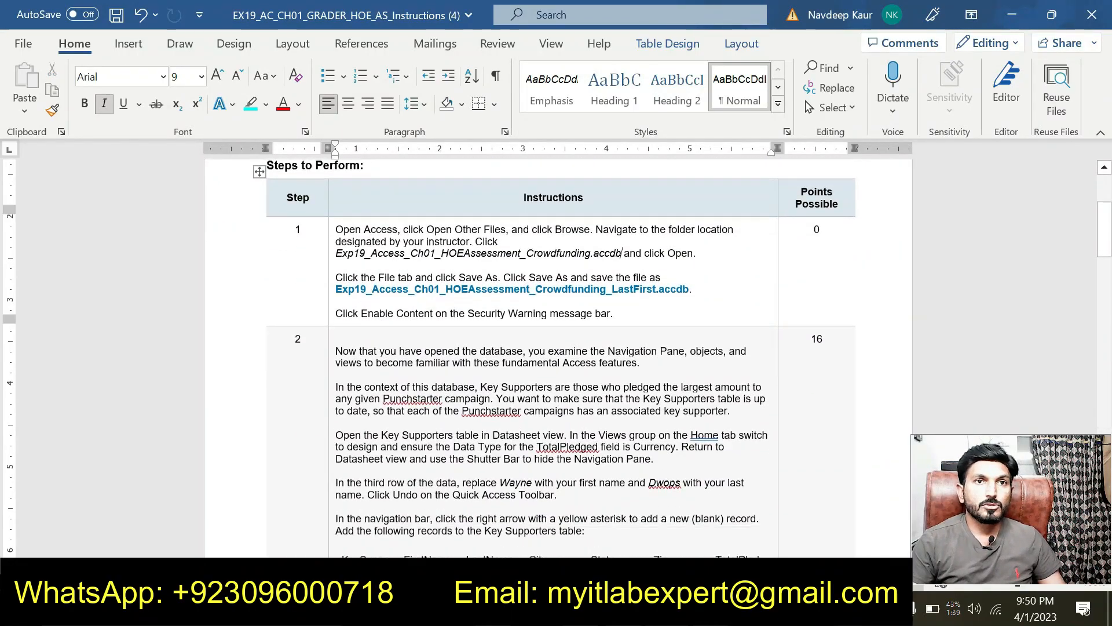
scroll(500, 413, down, 2)
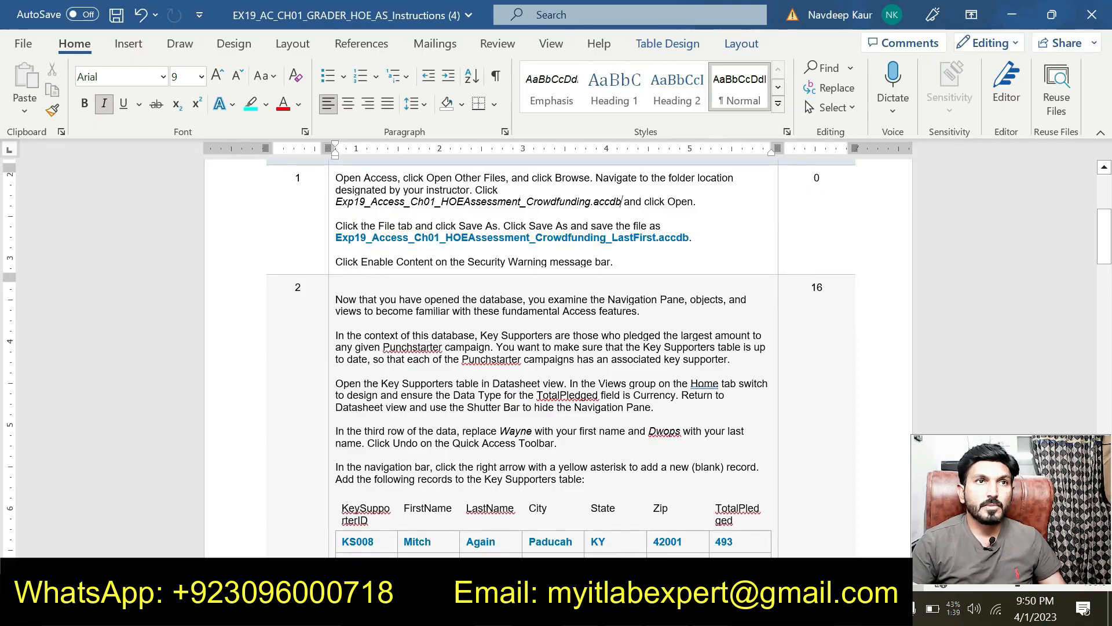
drag(335, 299, 639, 311)
click(704, 283)
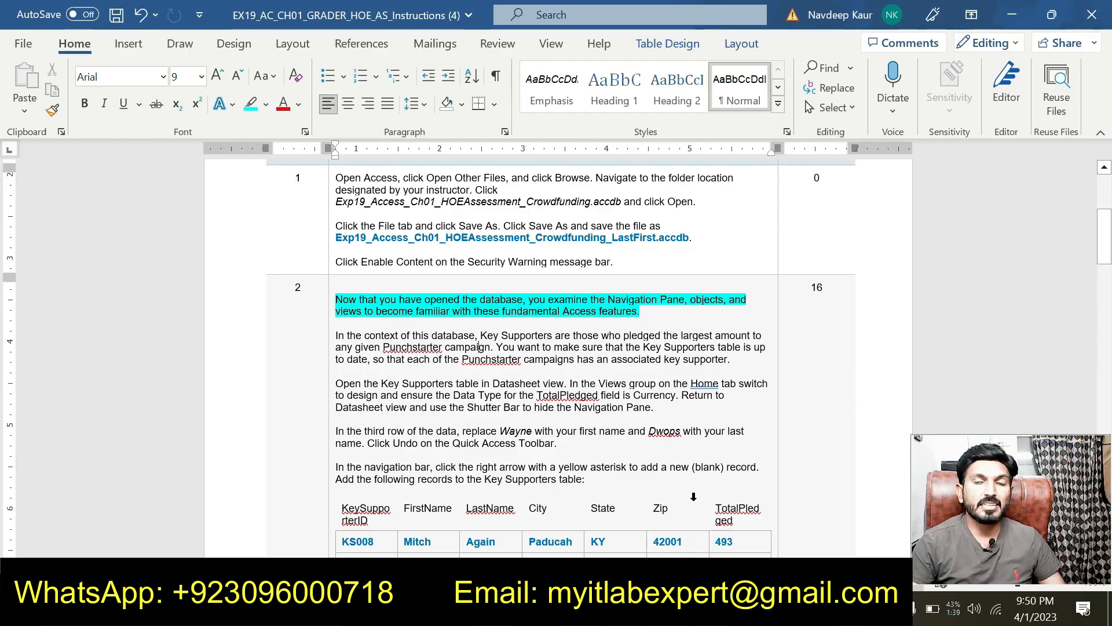
Step: Switch to Access and open the Key Supporters table in Datasheet view
key(alt+Tab)
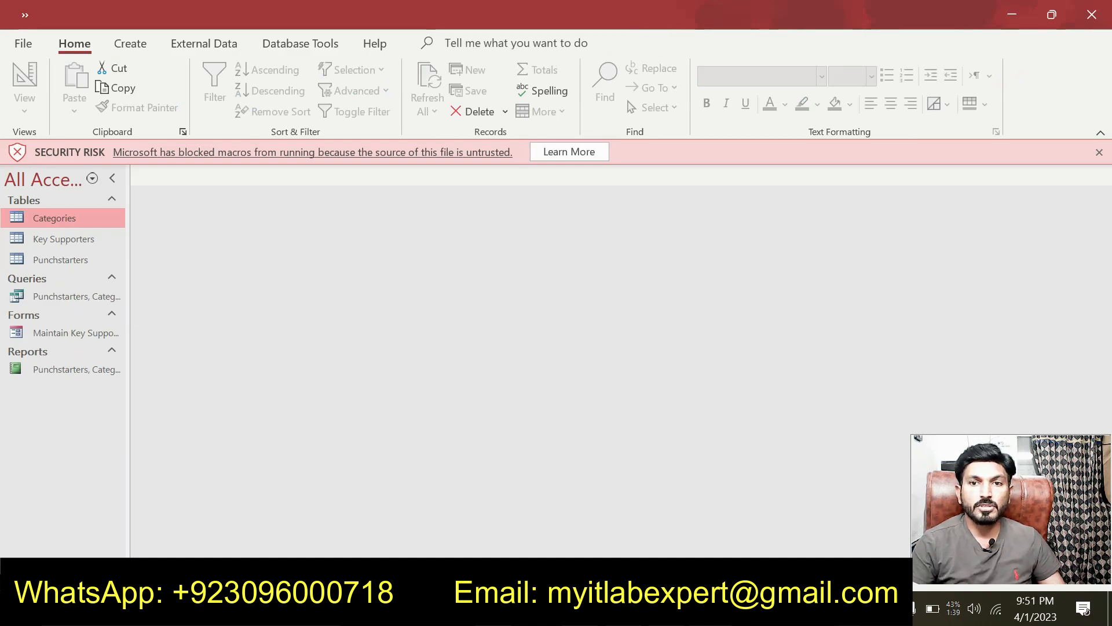
key(alt+Tab)
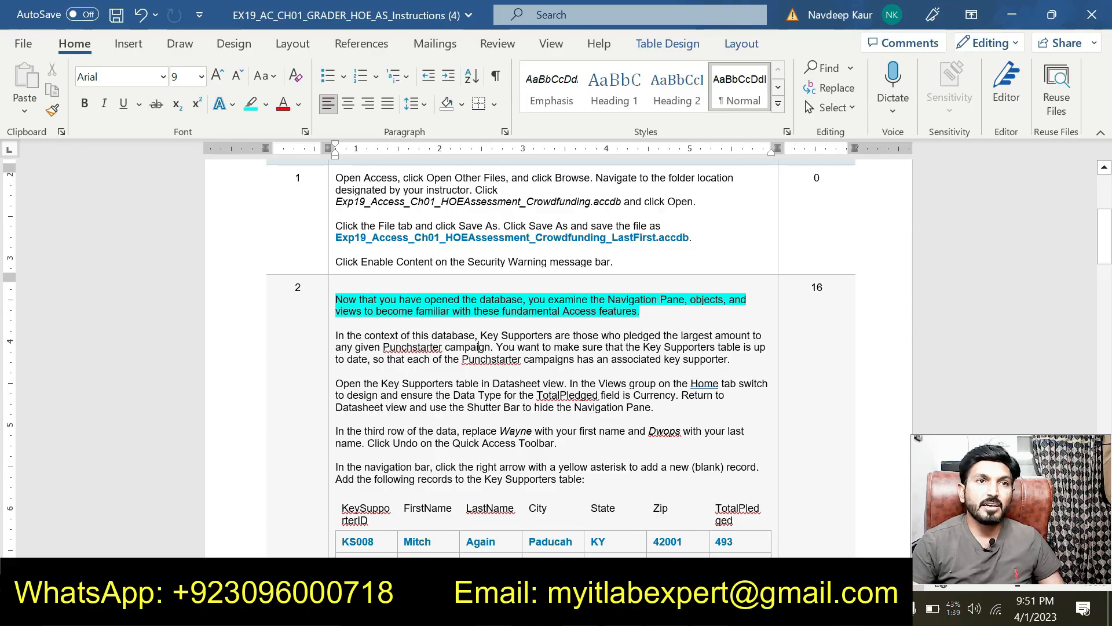
key(alt+Tab)
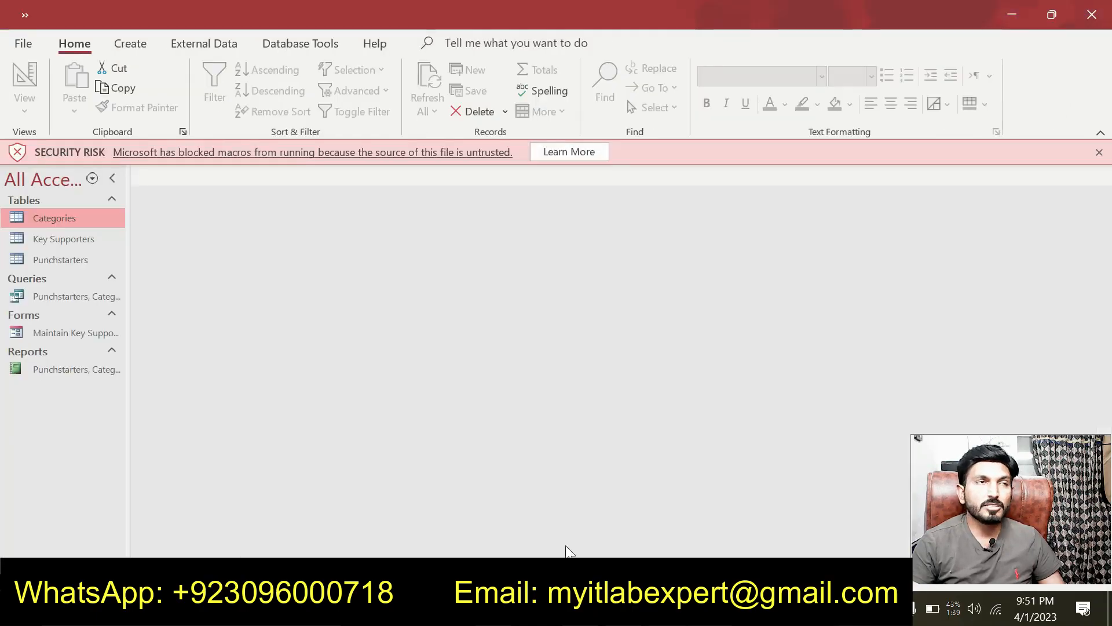
double_click(95, 246)
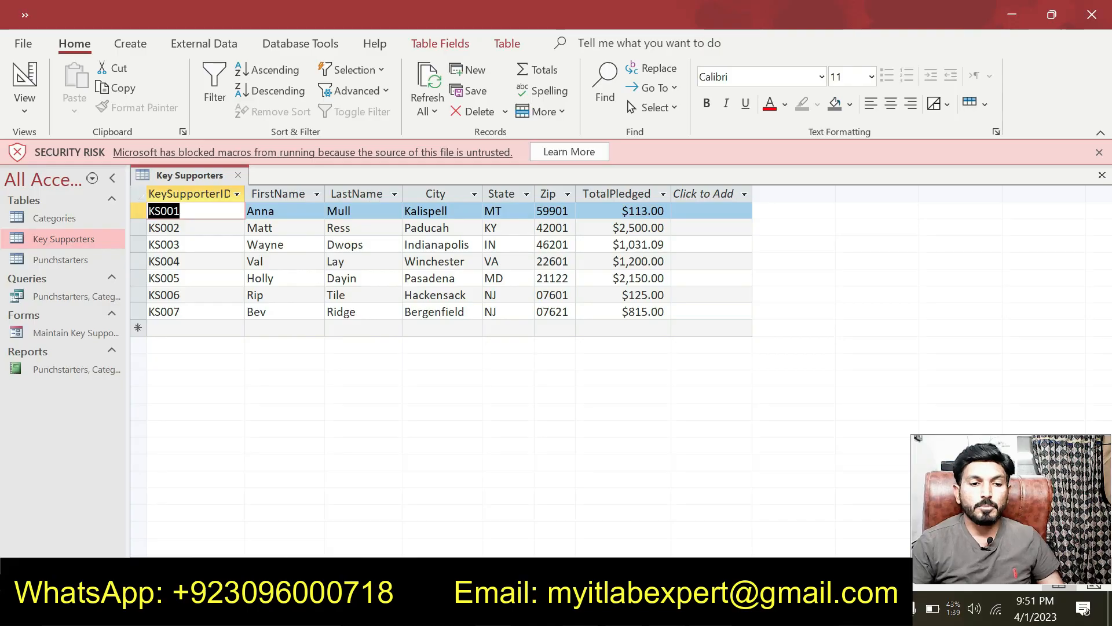
Step: Show the Key Supporters table in Design view and check the data type of the TotalPledged field
right_click(190, 176)
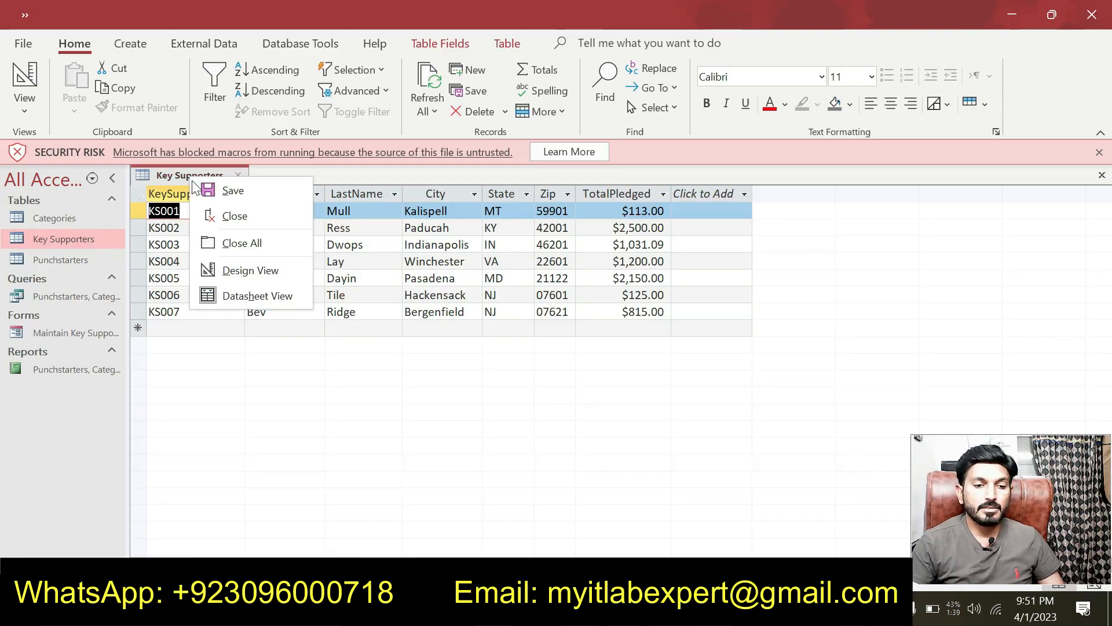
click(234, 270)
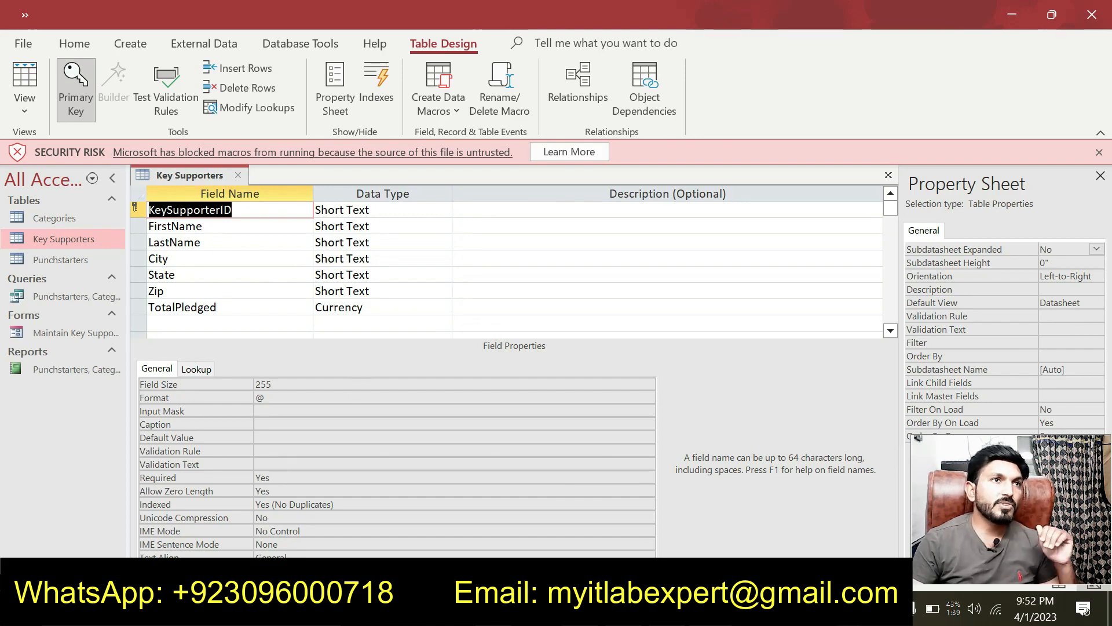
click(260, 308)
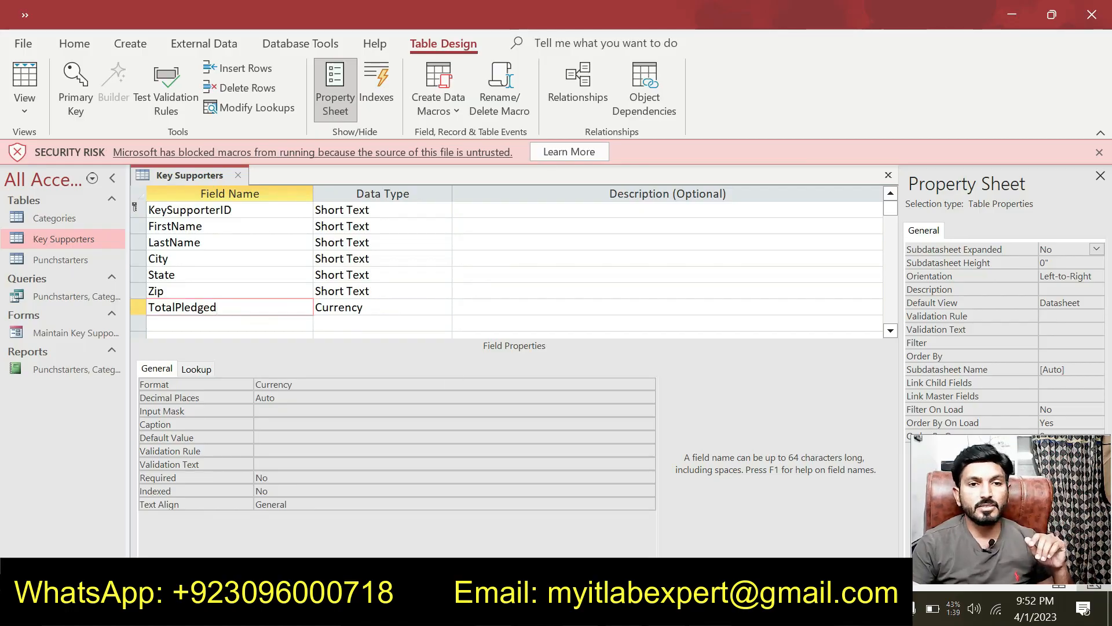
Step: Consult the Word instructions, and return the Key Supporters table in Access to Datasheet view
mouse_move(667, 609)
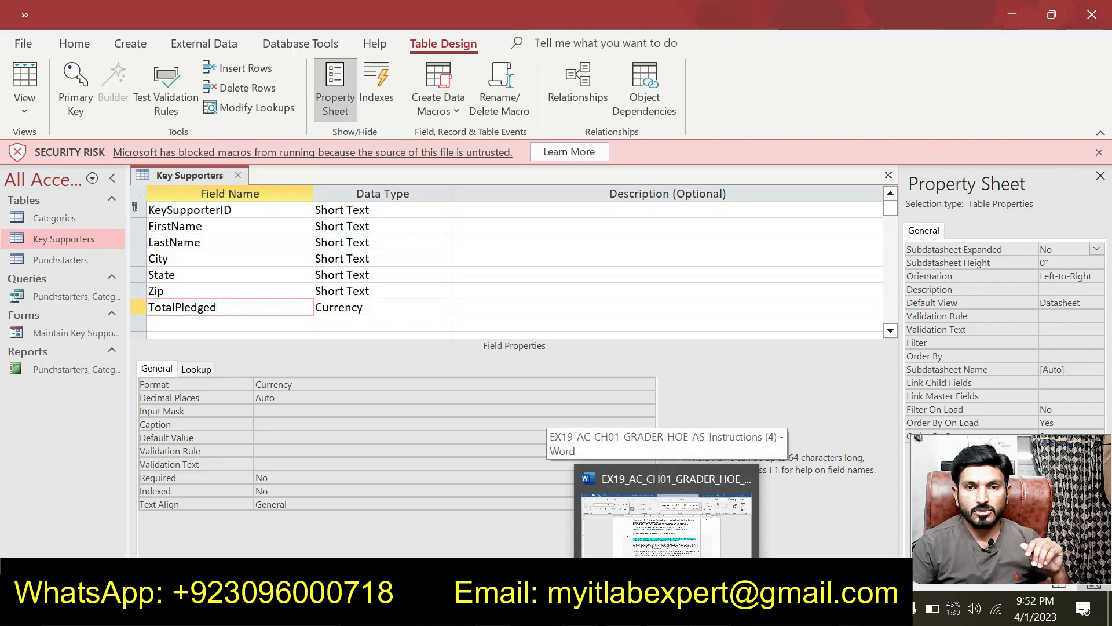
click(666, 525)
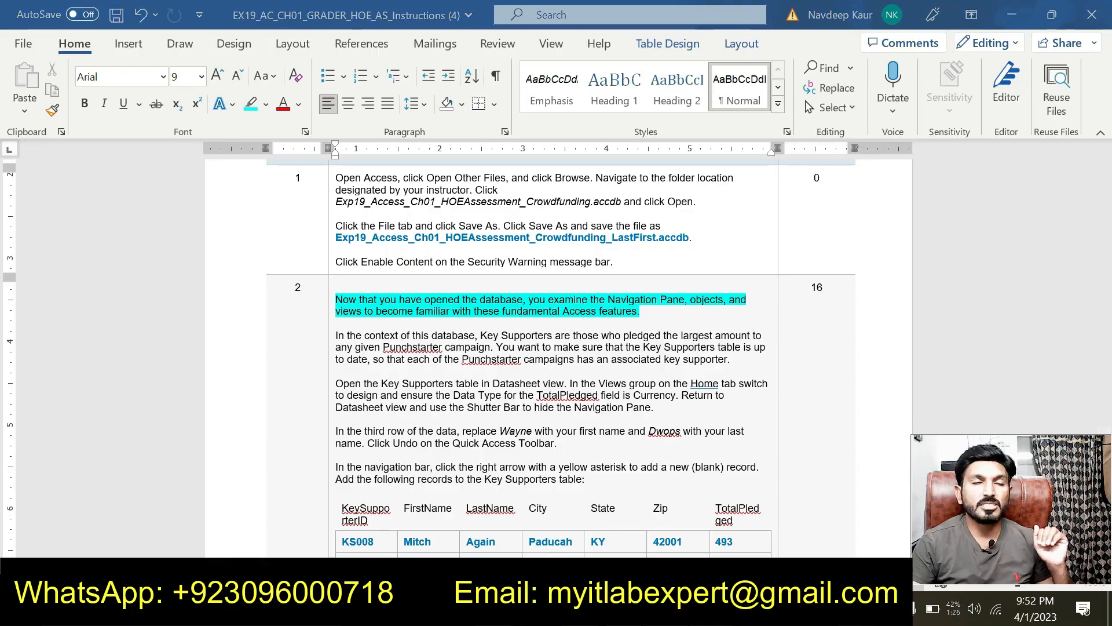
key(alt+Tab)
right_click(212, 175)
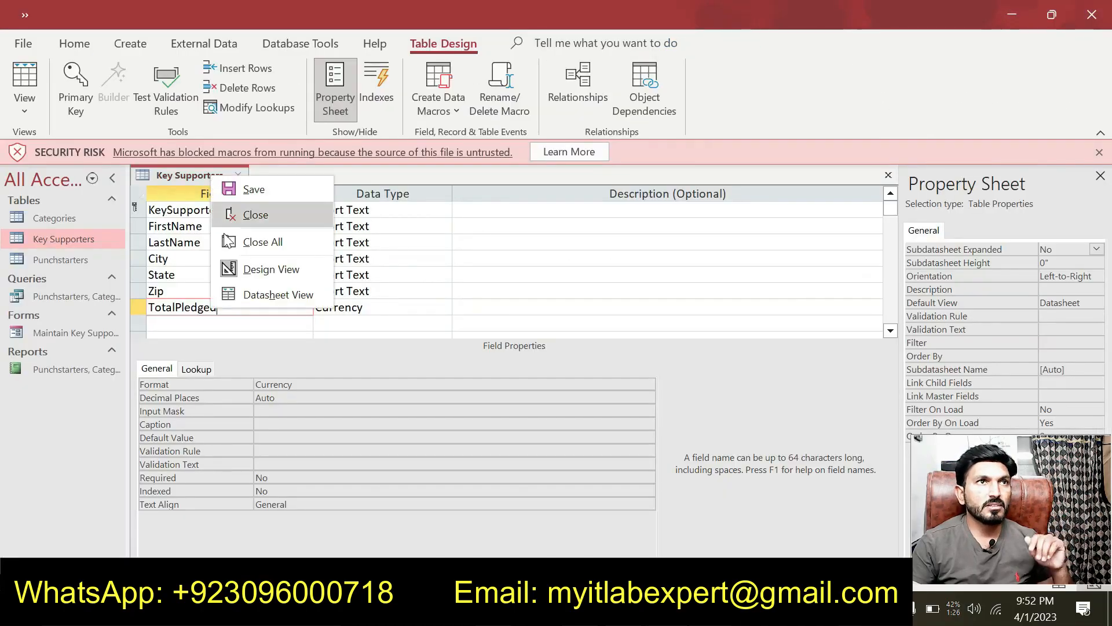
click(255, 294)
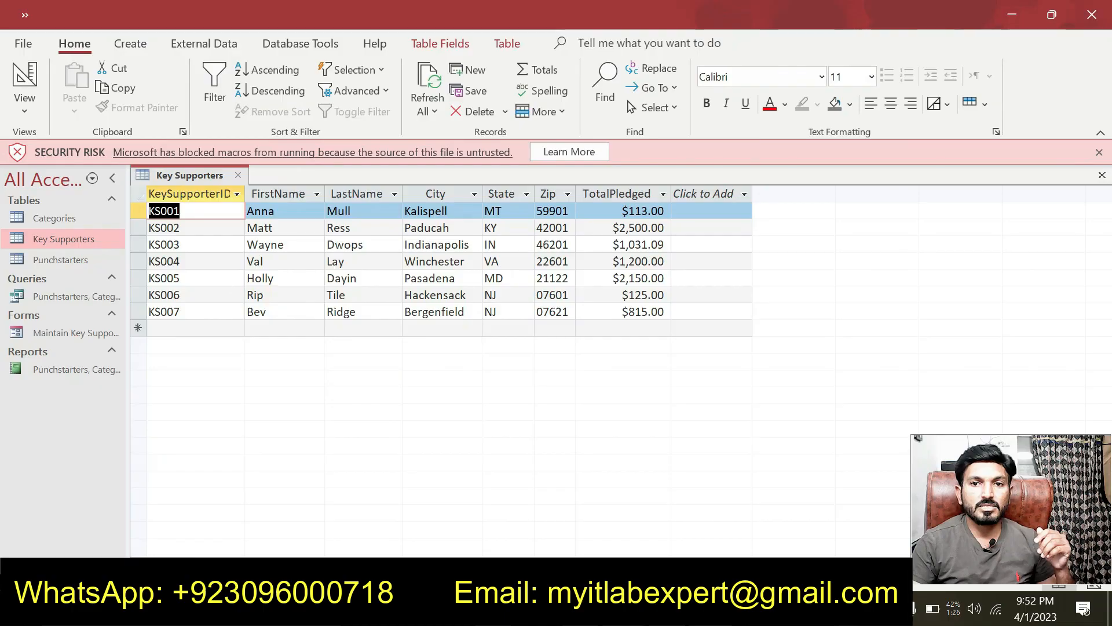
Step: Switch to the Word instructions and highlight the step 2 paragraph about replacing the first and last name in the third row in turquoise
click(668, 608)
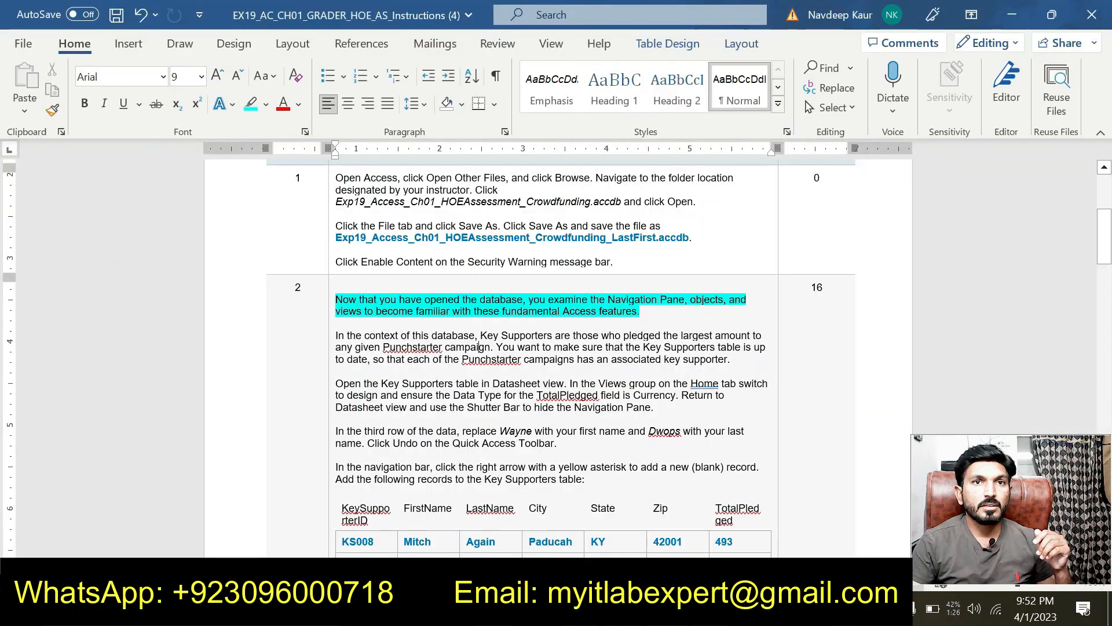
scroll(479, 264, down, 2)
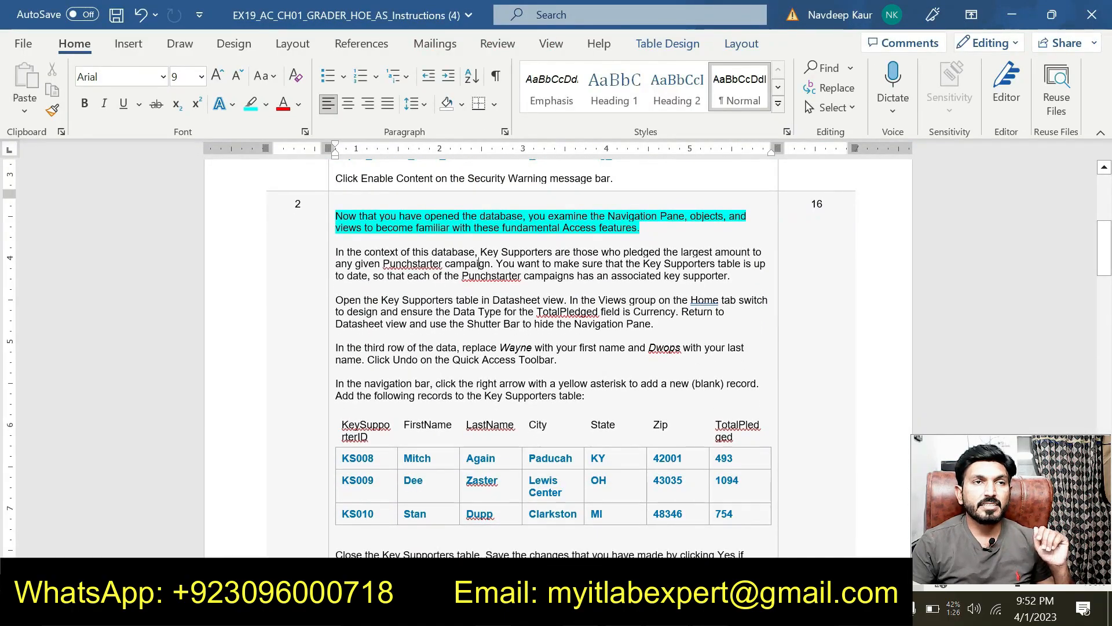
drag(567, 359, 337, 349)
click(404, 316)
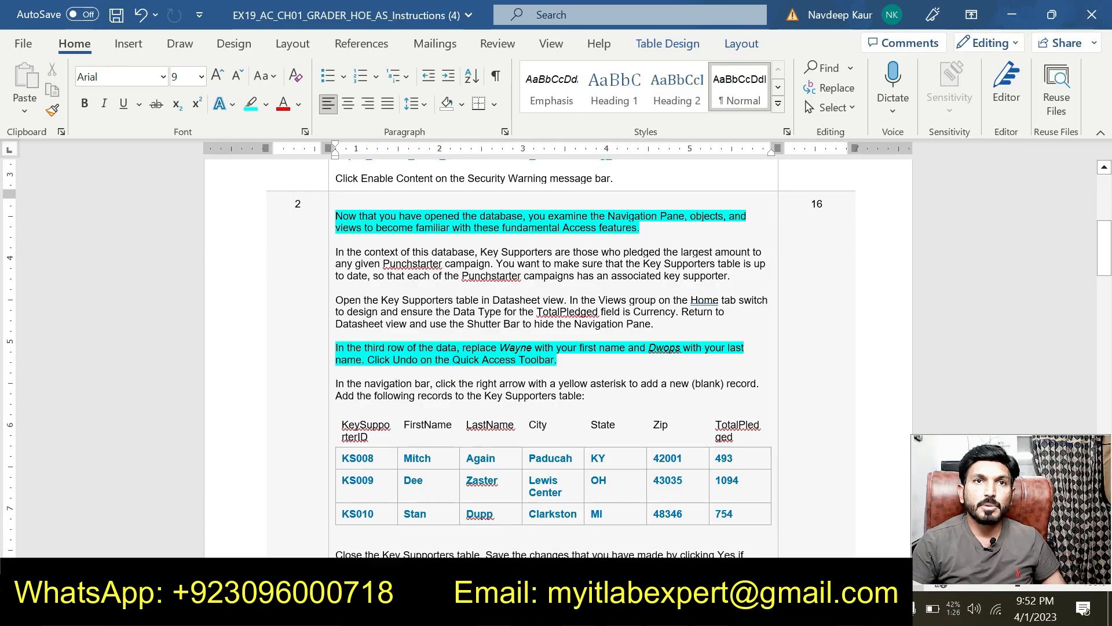
double_click(515, 347)
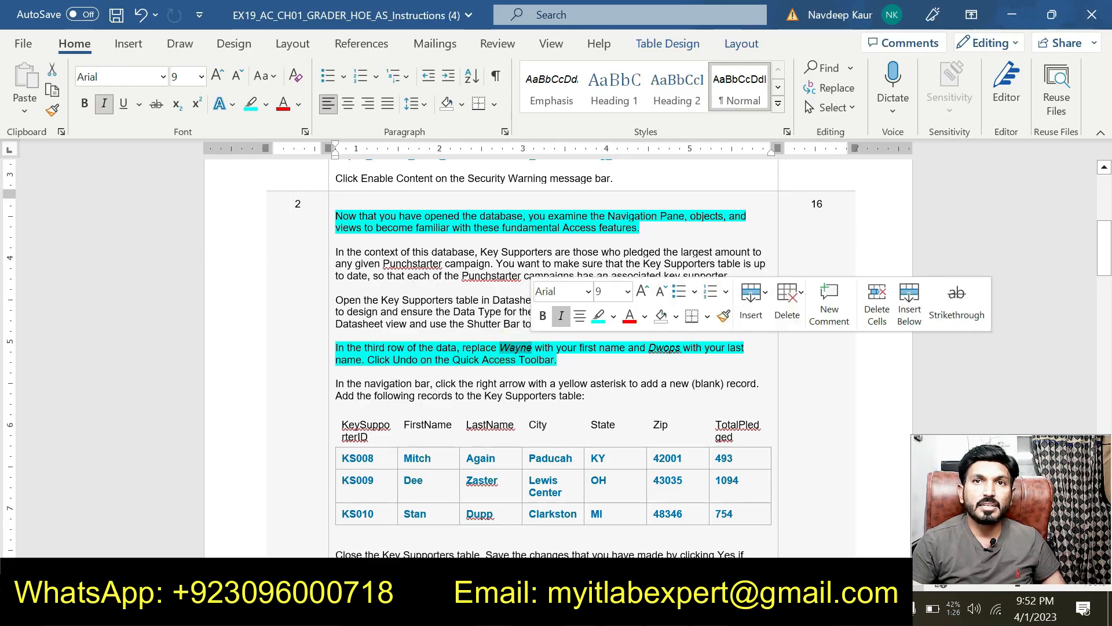
drag(649, 347, 655, 347)
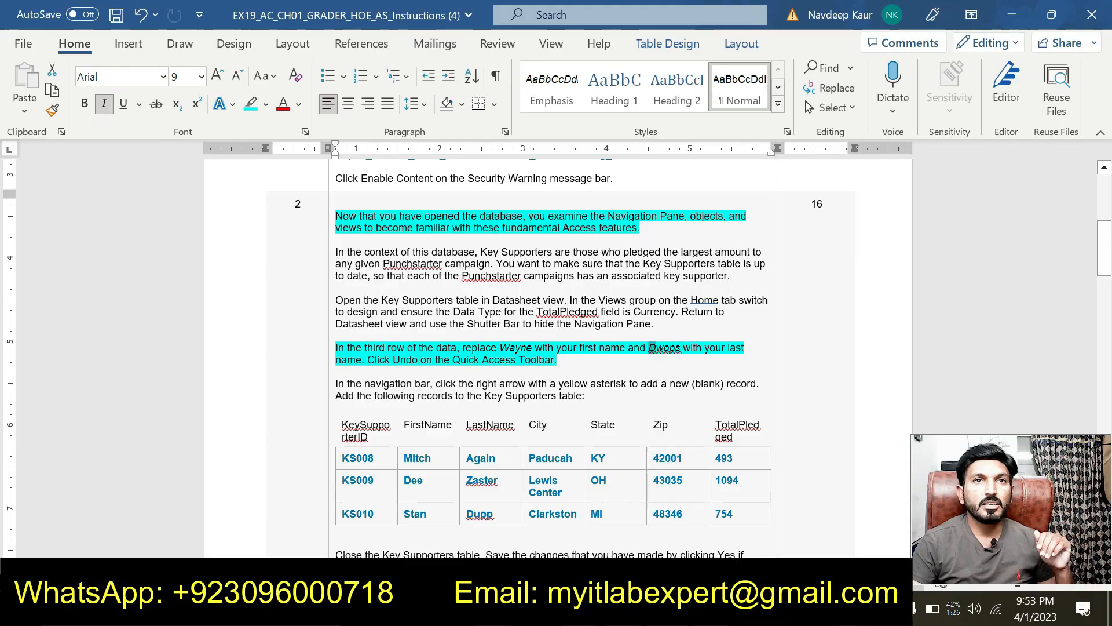
Step: Highlight the step 2 paragraph about adding a new blank record and the listed records in turquoise
double_click(513, 347)
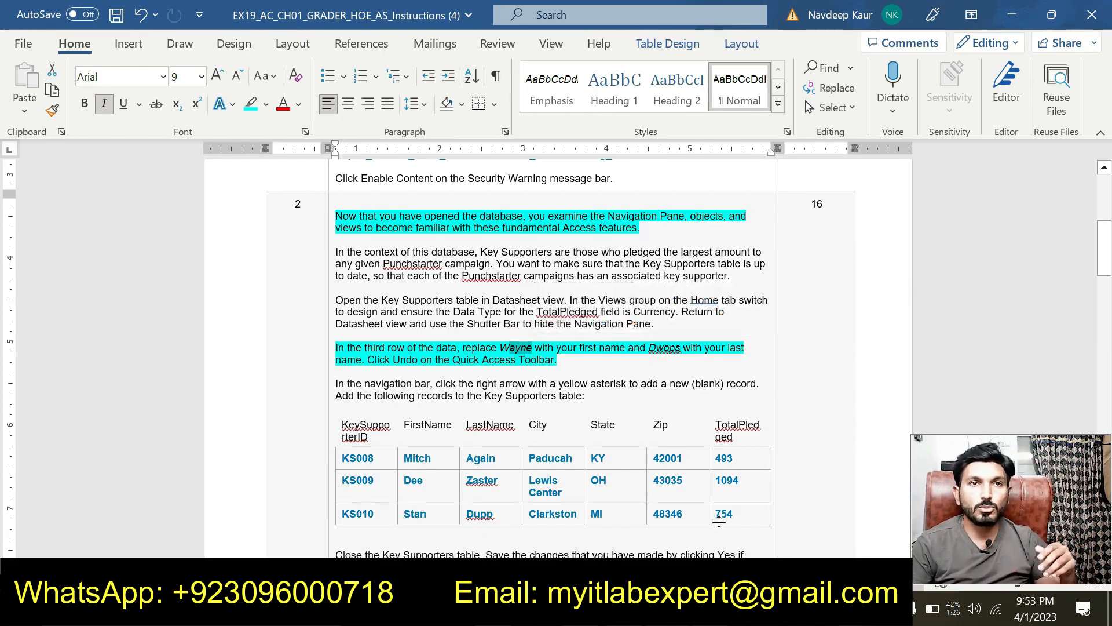
drag(585, 396, 391, 382)
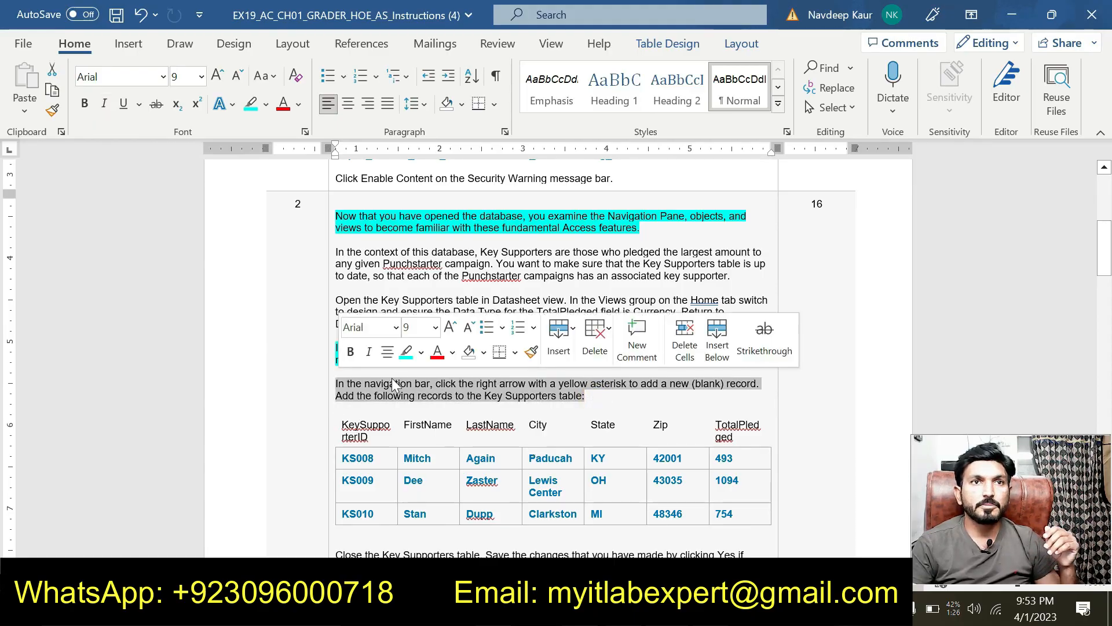
click(406, 352)
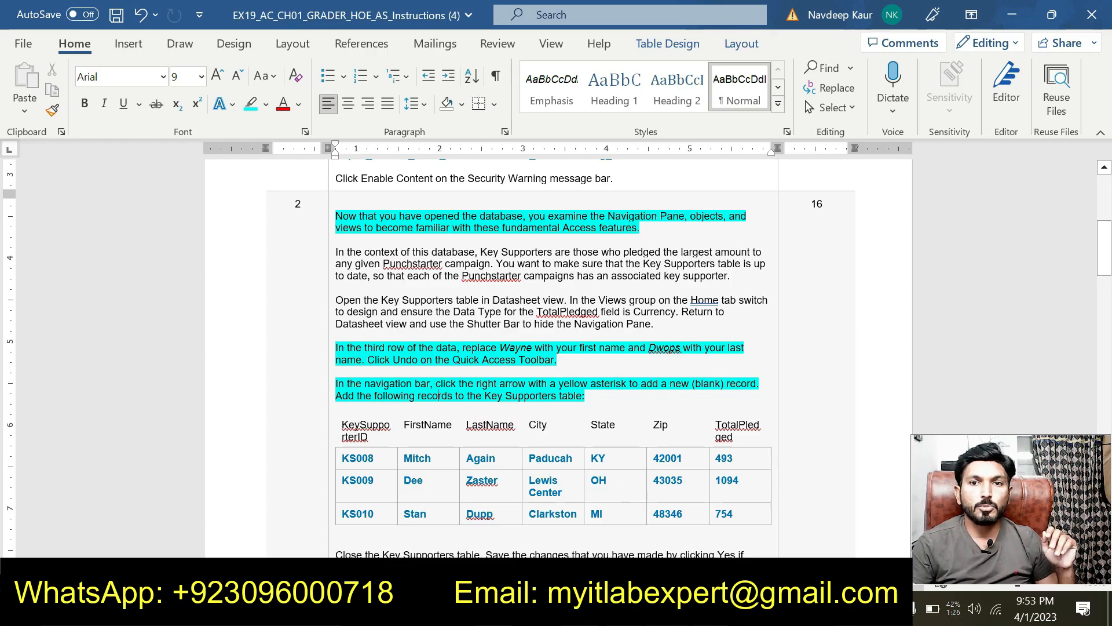
Step: Start a new record in the Access Key Supporters table and copy the first listed record's KeySupporterID into it from the Word instructions
key(alt+Tab)
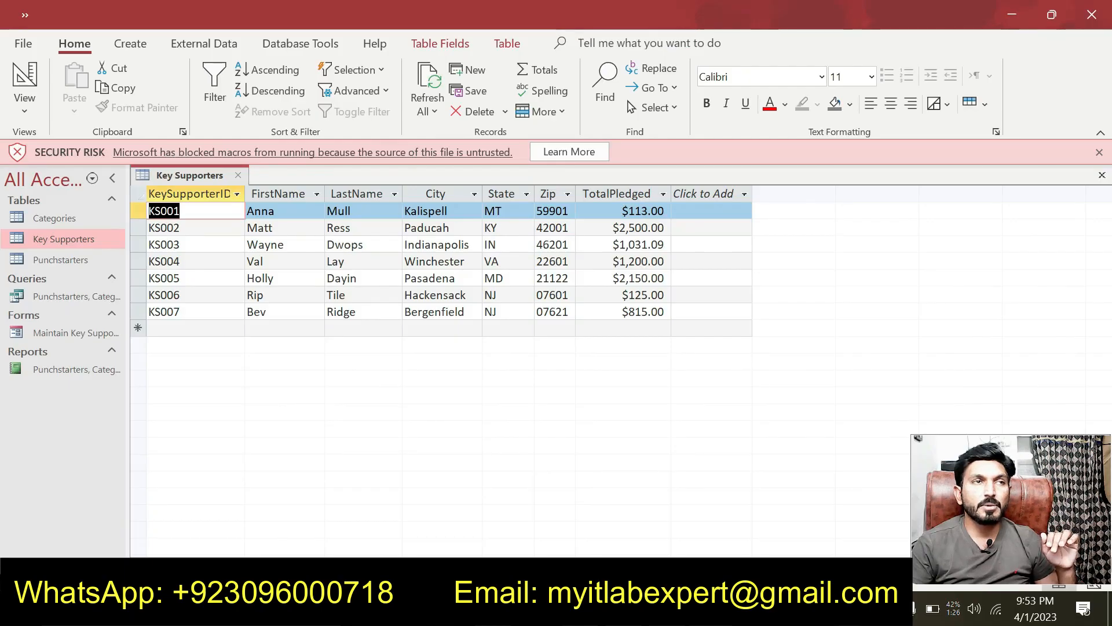
click(191, 328)
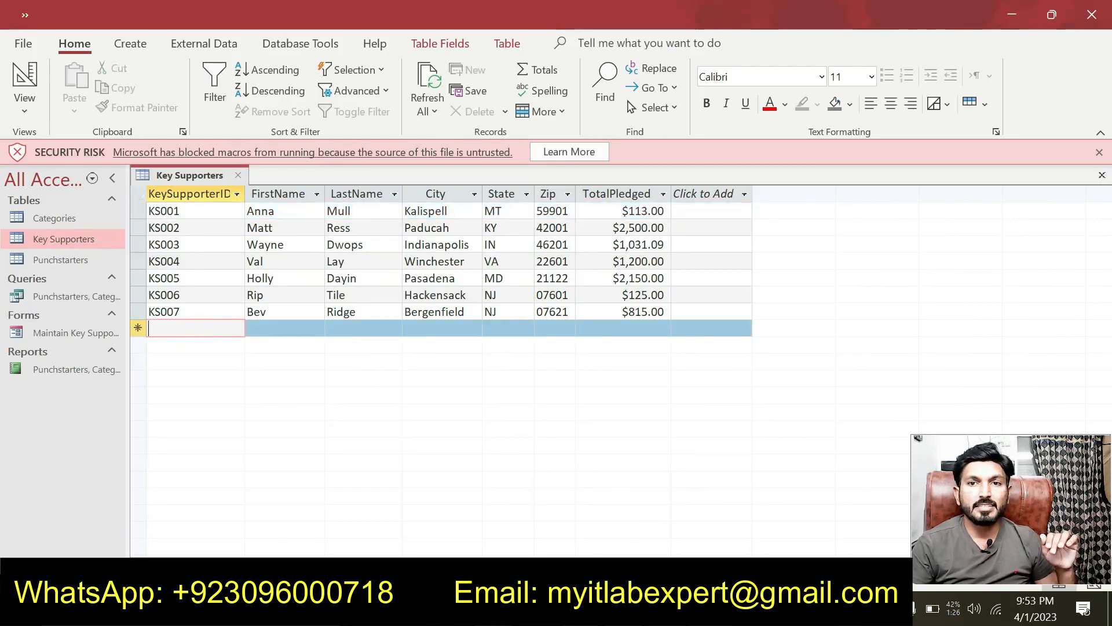
key(alt+Tab)
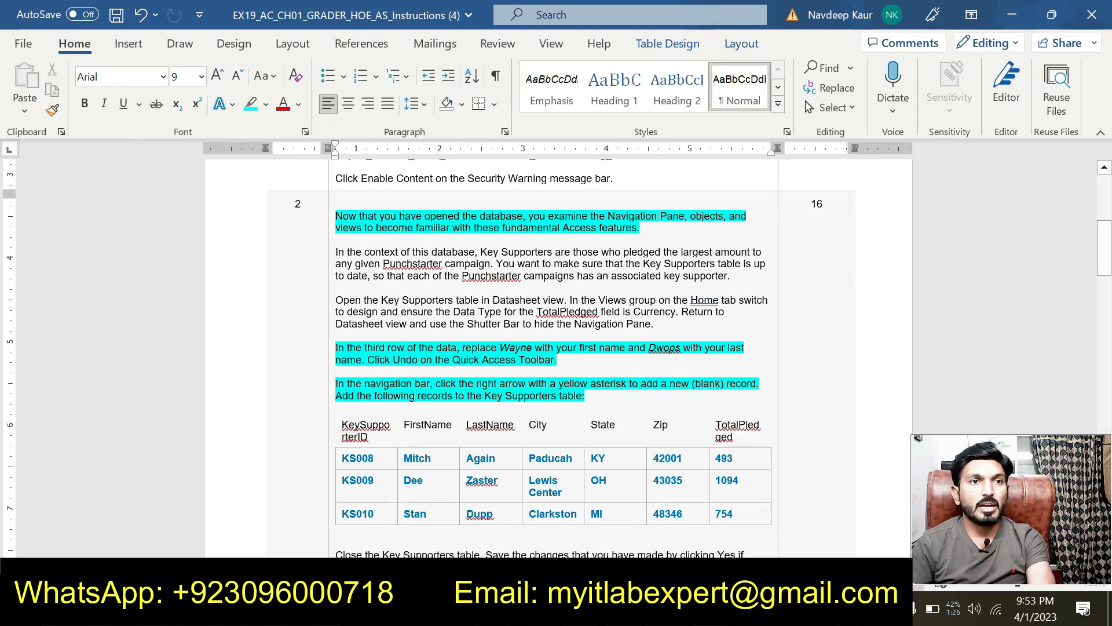
drag(340, 458, 374, 459)
key(ctrl+c)
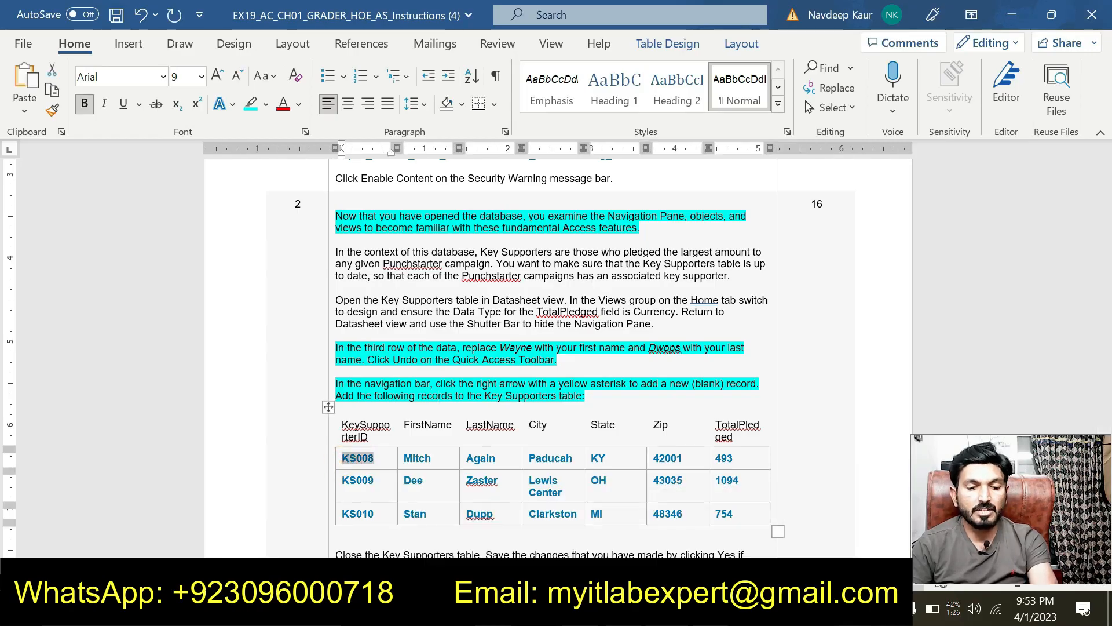
key(alt+Tab)
key(ctrl+v)
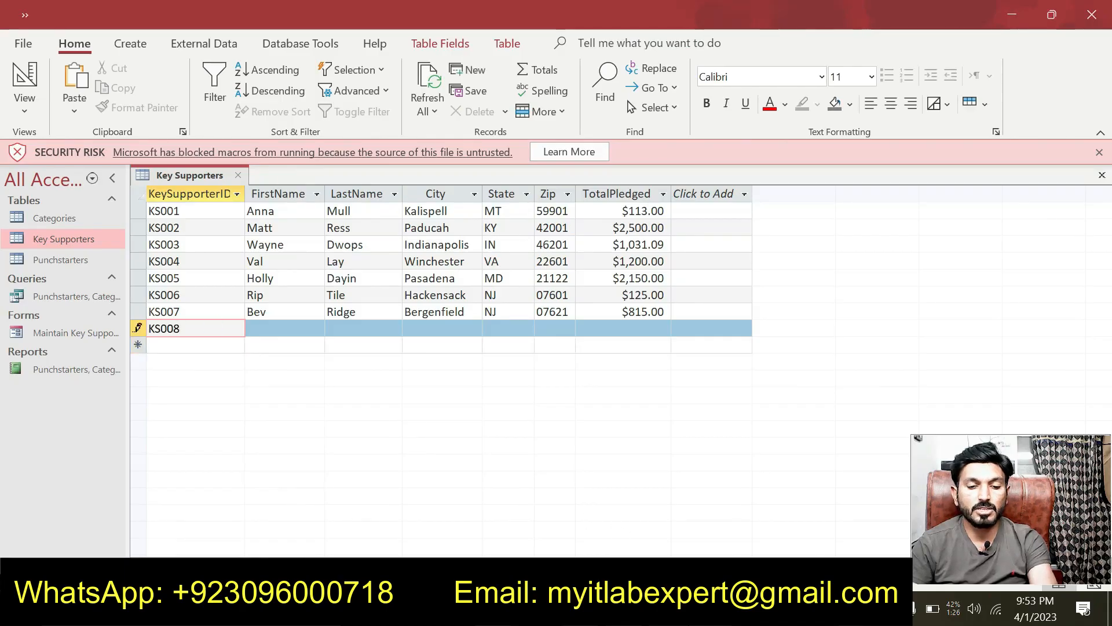
Step: Copy the first listed supporter's first name from the Word table into the FirstName field of the new Access record
key(alt+Tab)
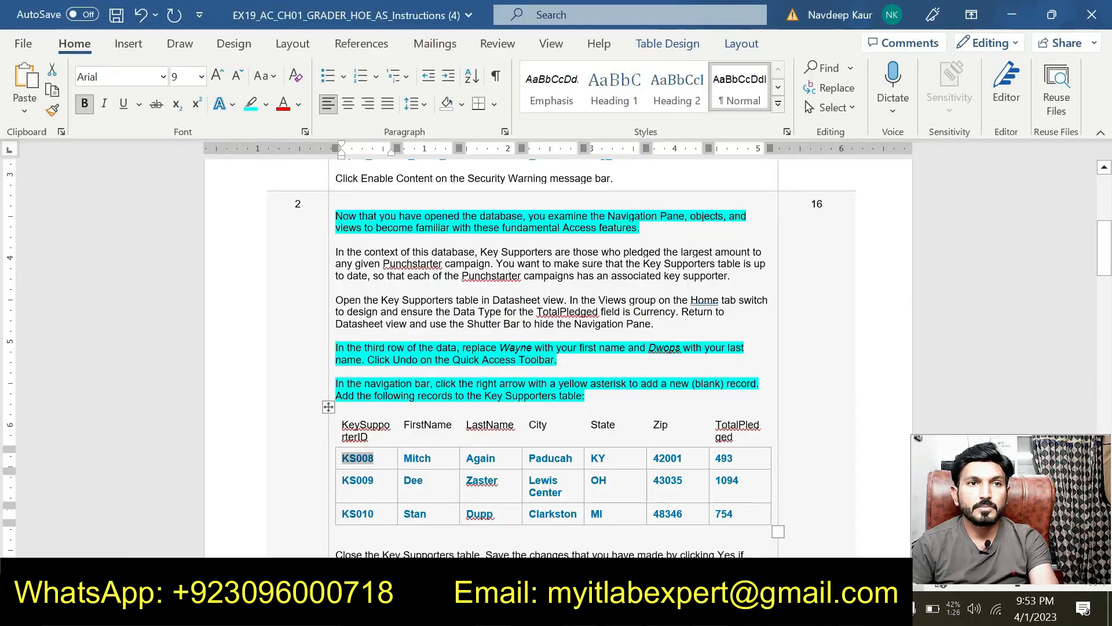
double_click(416, 458)
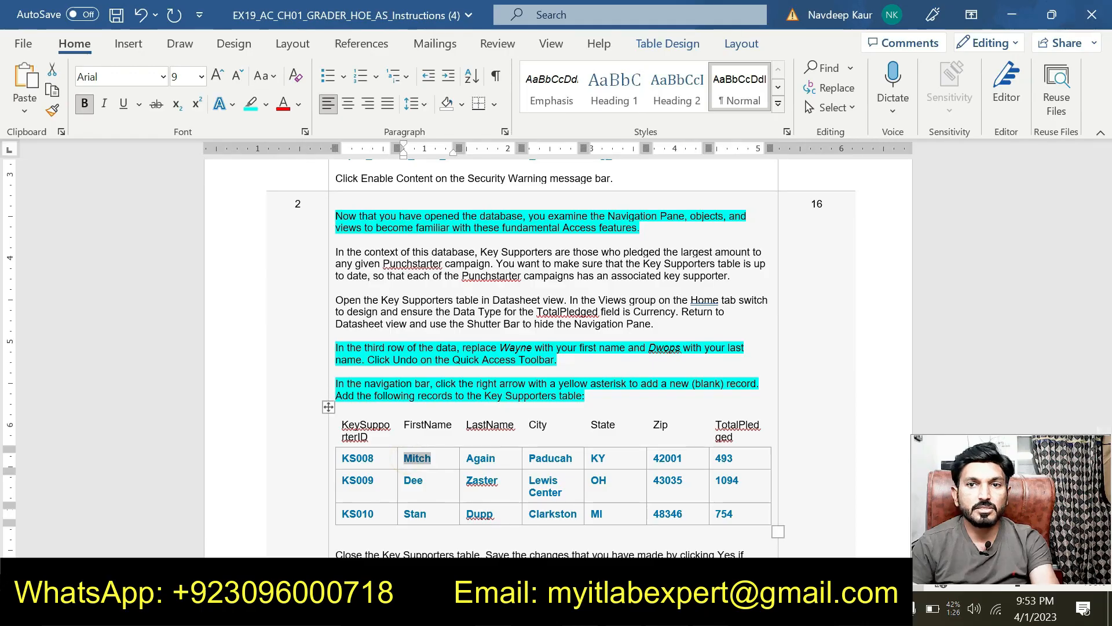
key(alt+Tab)
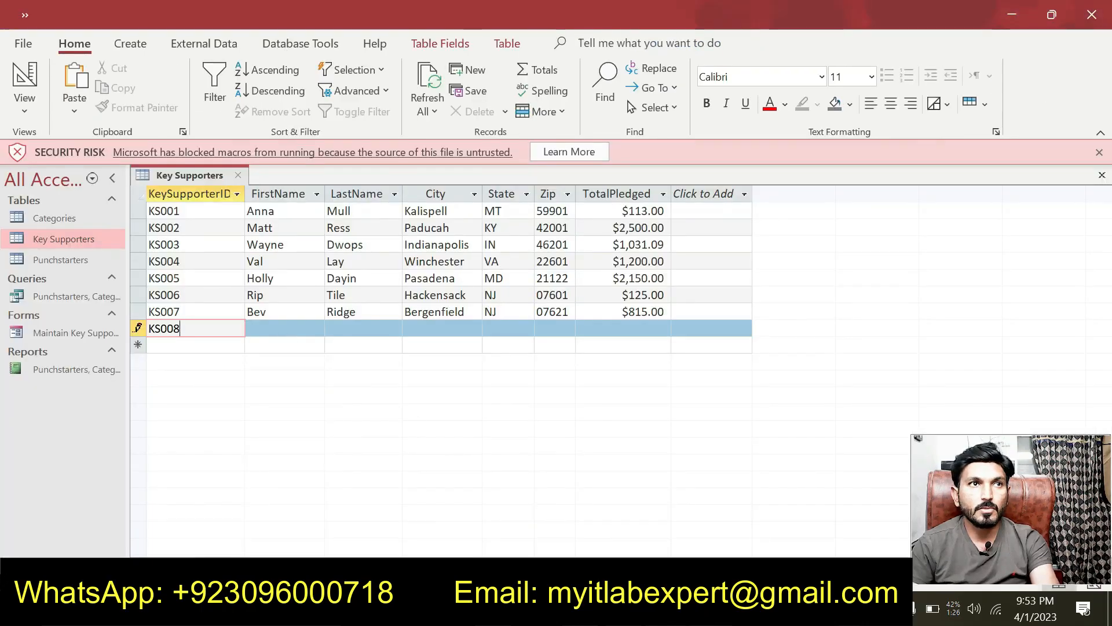
click(274, 329)
key(ctrl+v)
Step: Copy the first listed supporter's last name from the Word table into the LastName field of the same Access record
key(alt+Tab)
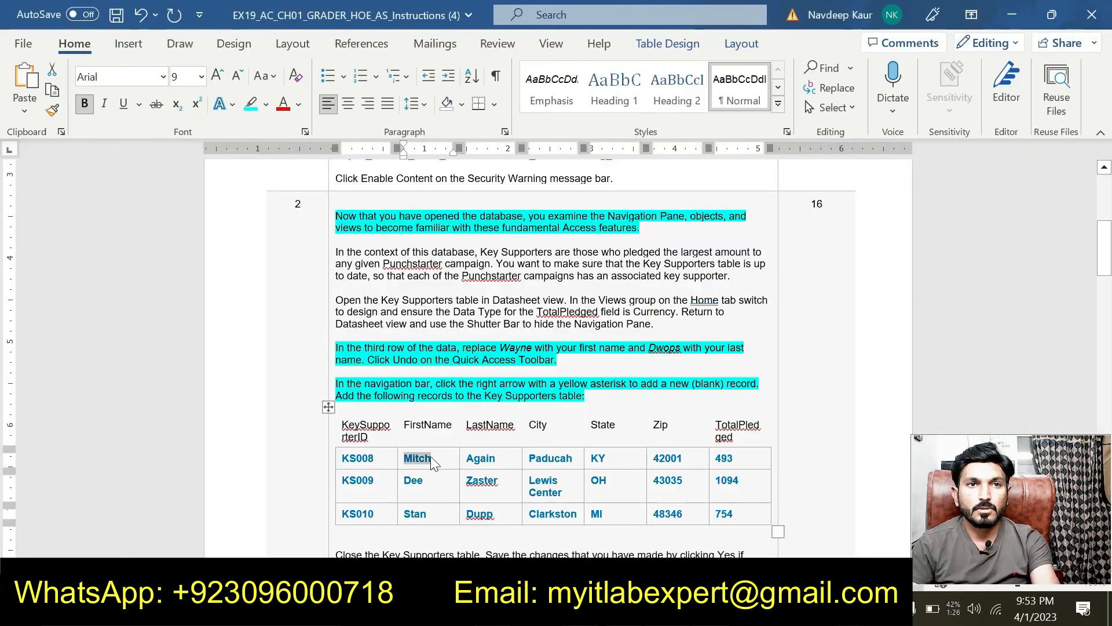
double_click(479, 458)
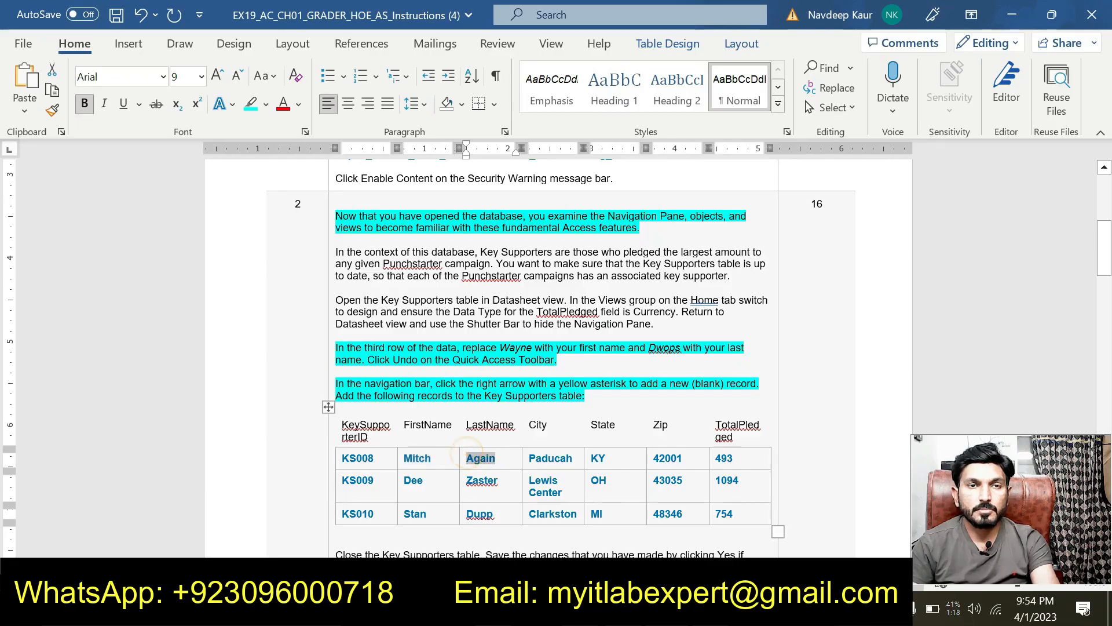
key(ctrl+c)
key(alt+Tab)
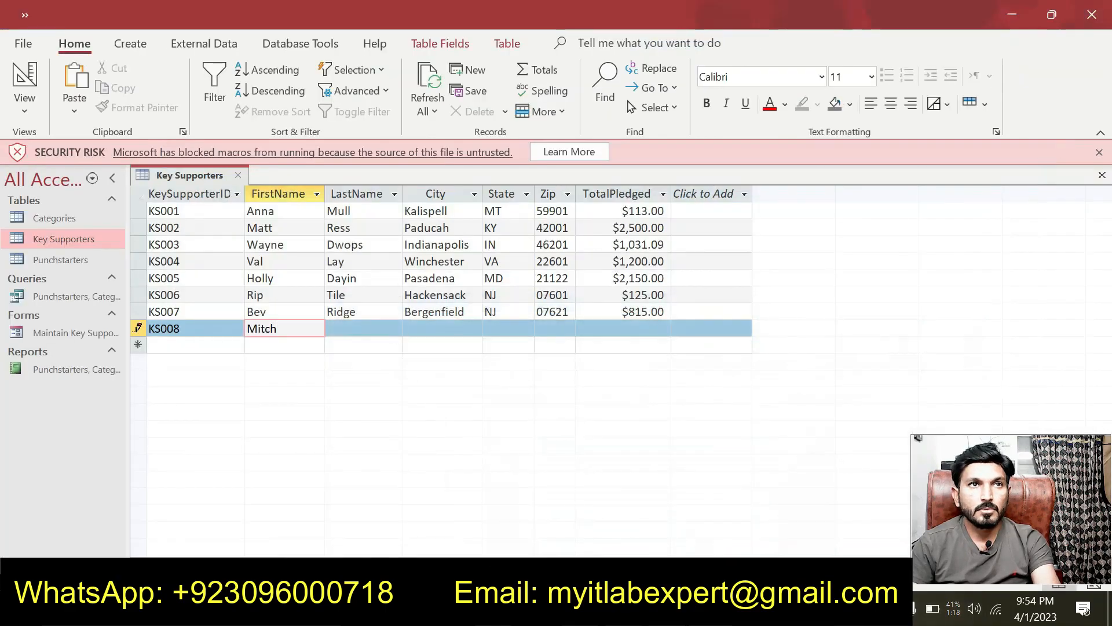
click(390, 327)
key(ctrl+v)
Step: Copy the city Paducah from the Word instructions into the City field of the new Key Supporters record in Access
key(alt+Tab)
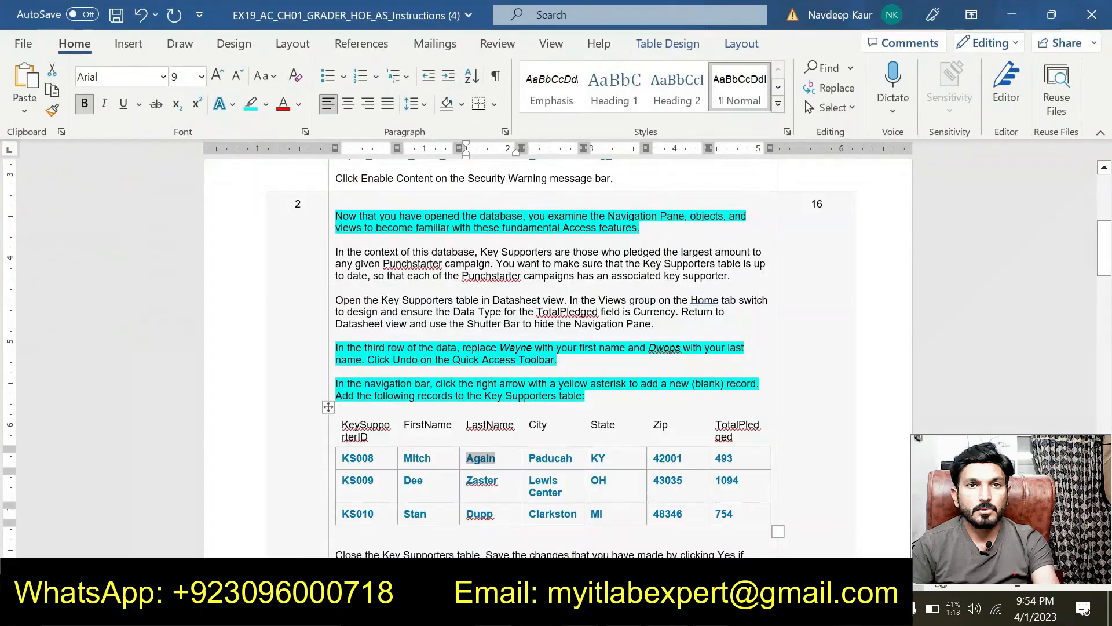
drag(528, 458, 573, 460)
click(534, 467)
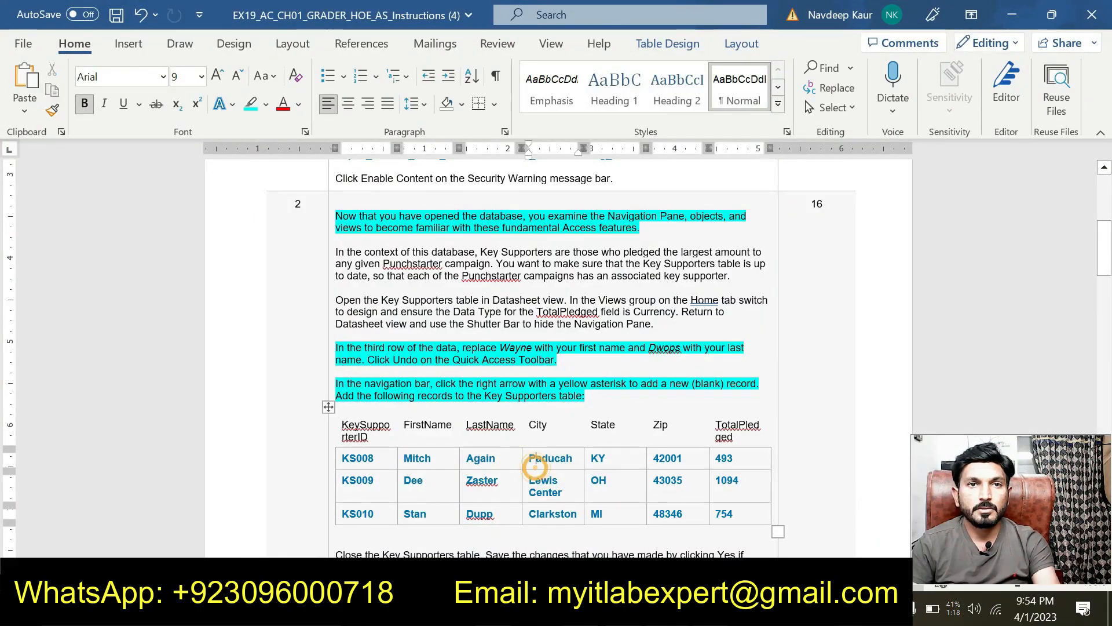
drag(566, 459, 529, 458)
key(ctrl+c)
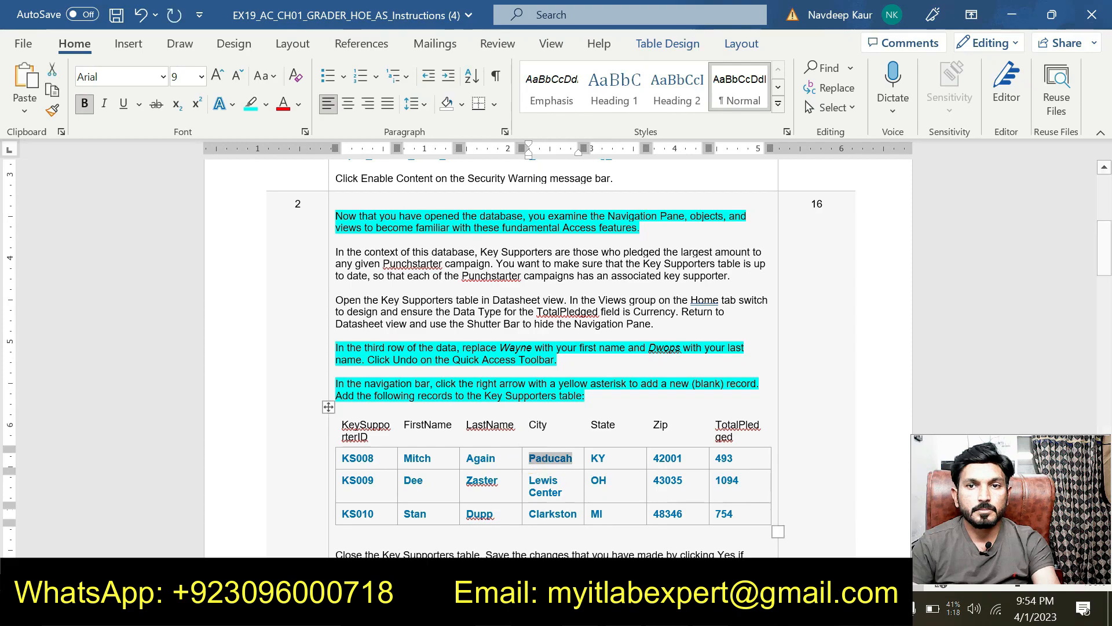
key(alt+Tab)
key(Tab)
key(ctrl+v)
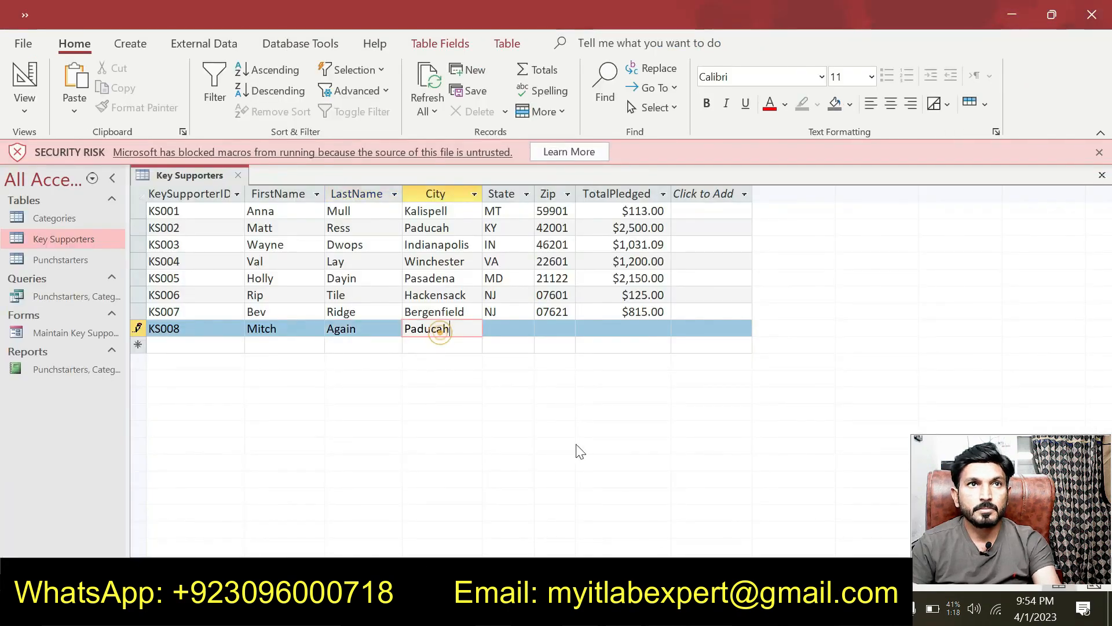
Step: Copy the state KY from the Word instructions into the State field of the new Key Supporters record in Access
key(alt+Tab)
scroll(594, 405, down, 1)
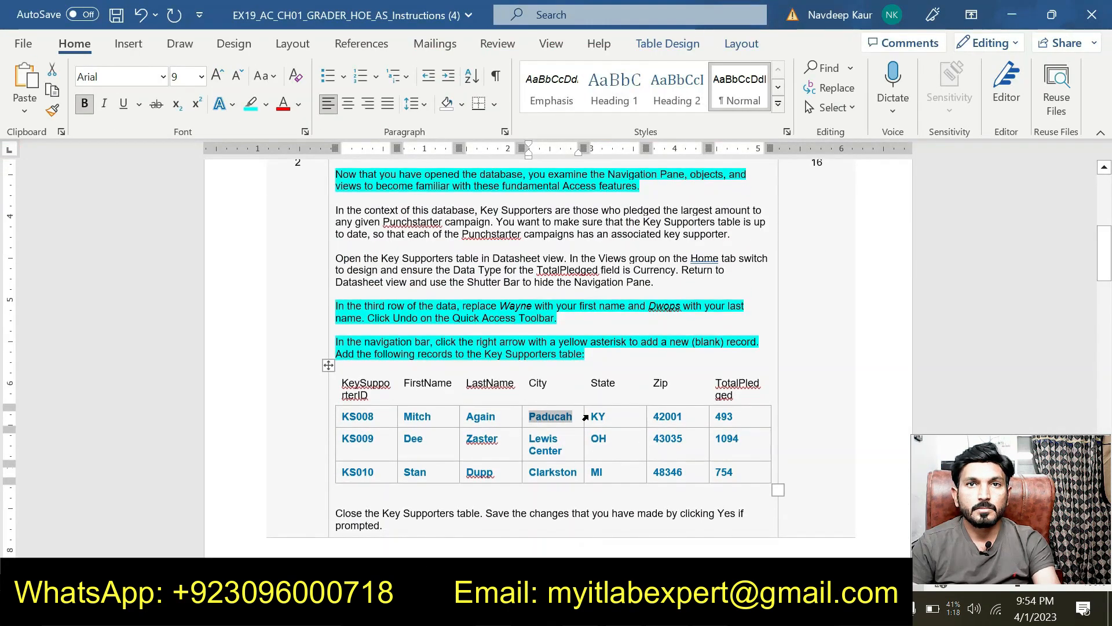
double_click(598, 416)
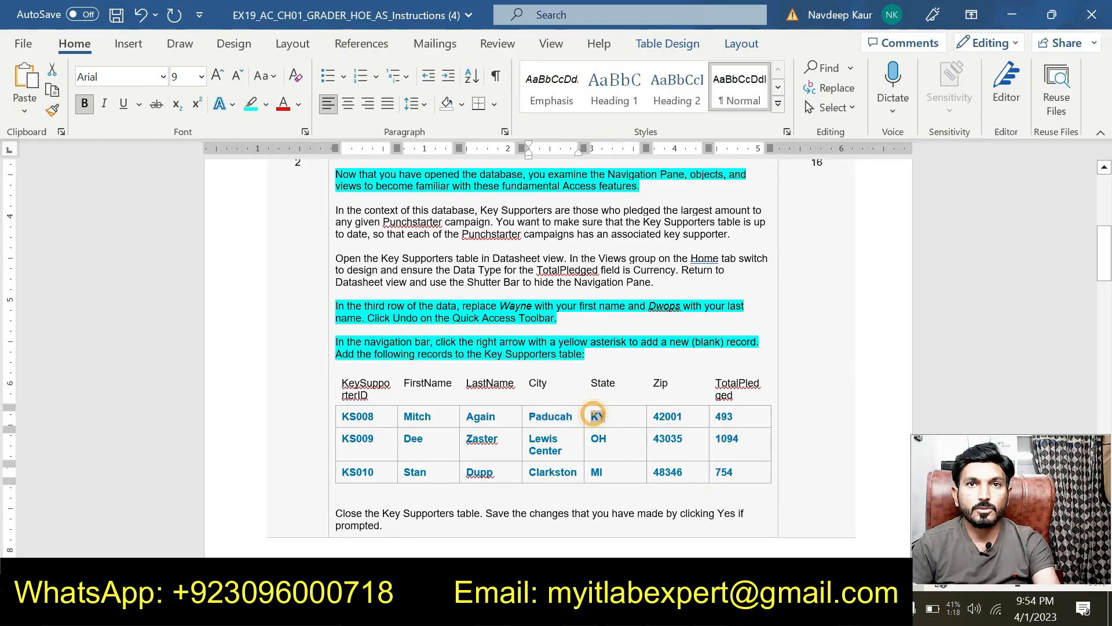
key(ctrl+c)
key(alt+Tab)
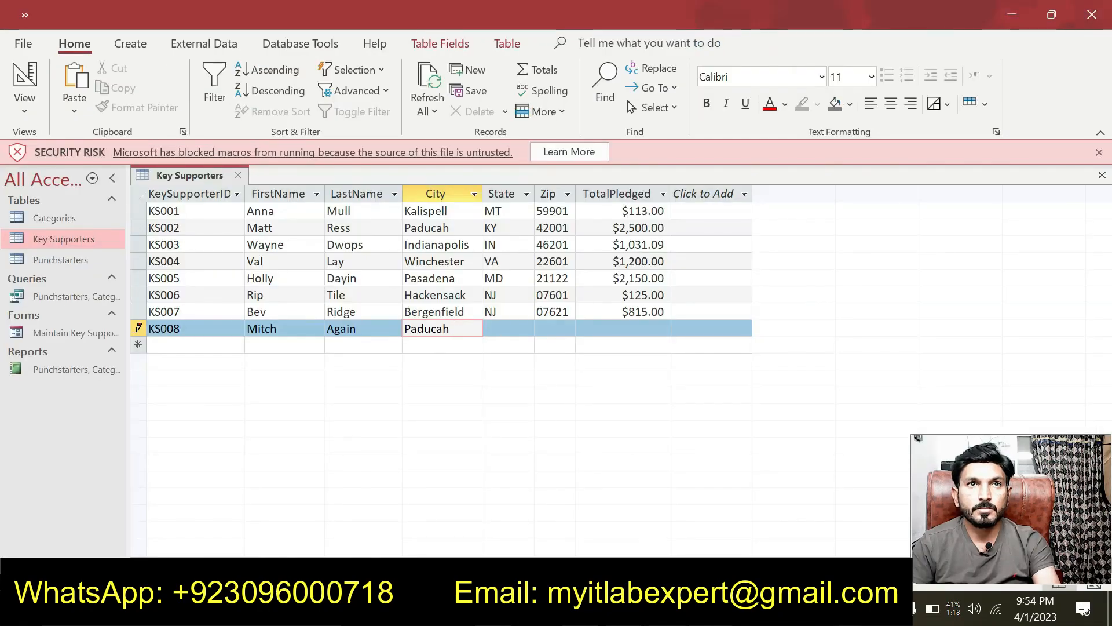
key(Tab)
key(ctrl+v)
Step: Copy the first listed supporter's zip code from the Word table into the Zip field of the new Access record
key(alt+Tab)
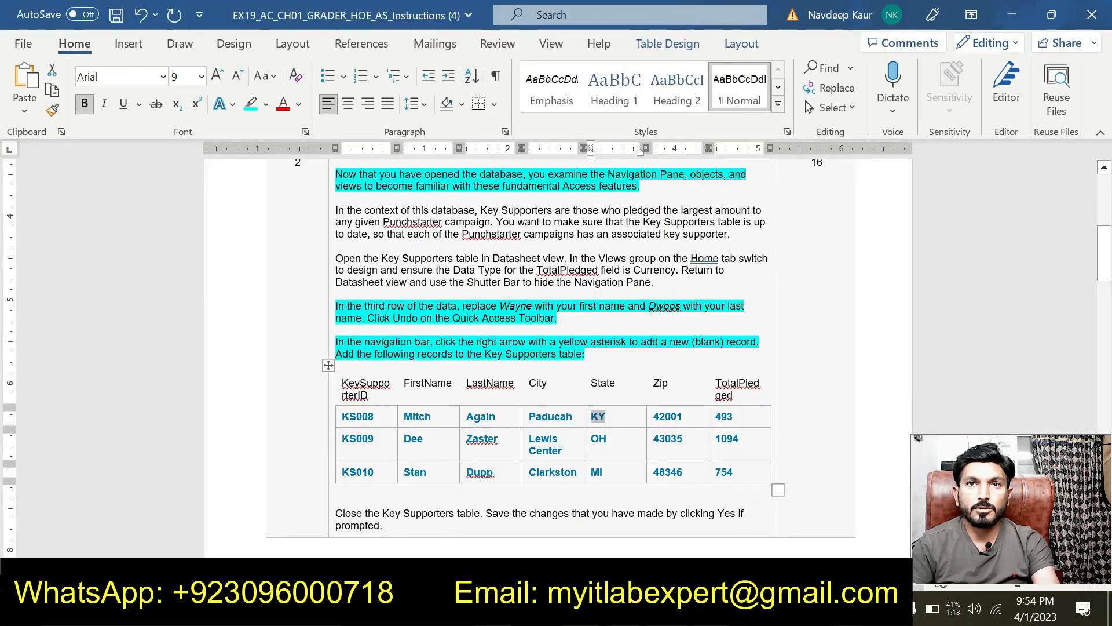
double_click(667, 416)
key(ctrl+c)
key(alt+Tab)
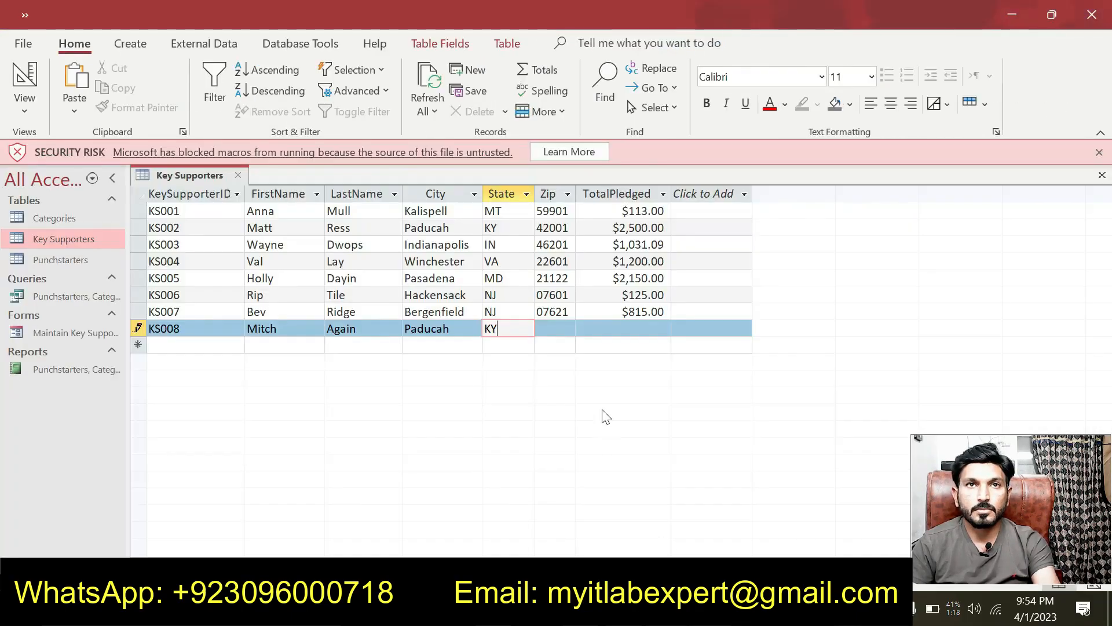
key(Tab)
key(ctrl+v)
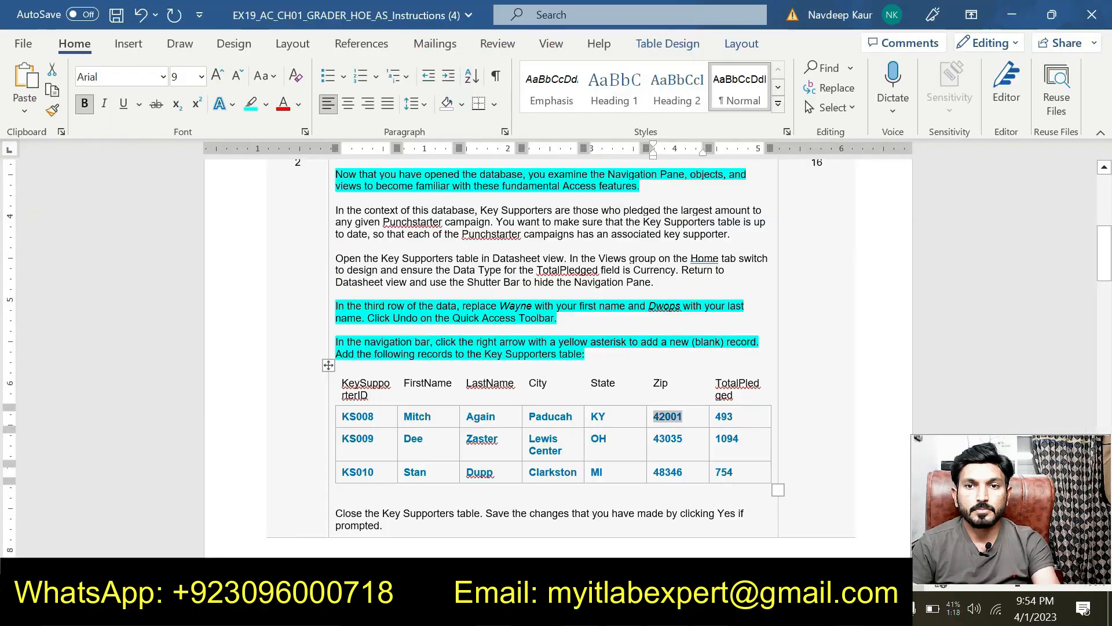
Step: Copy the pledge amount 493 from the Word instructions into the TotalPledged field of the new Key Supporters record in Access
key(alt+Tab)
double_click(724, 416)
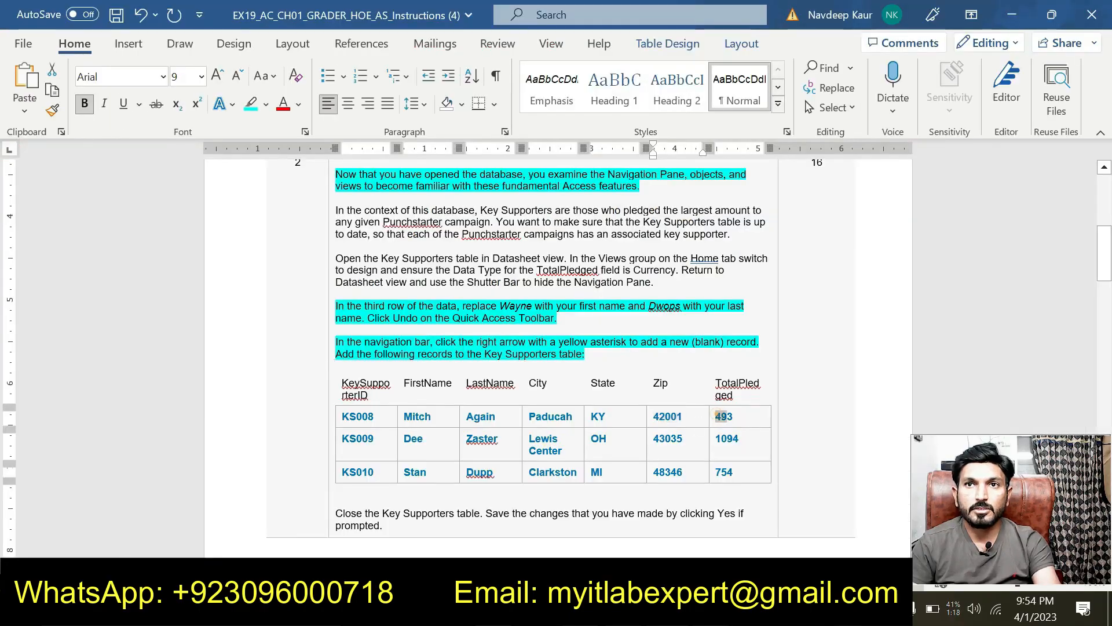
key(ctrl+c)
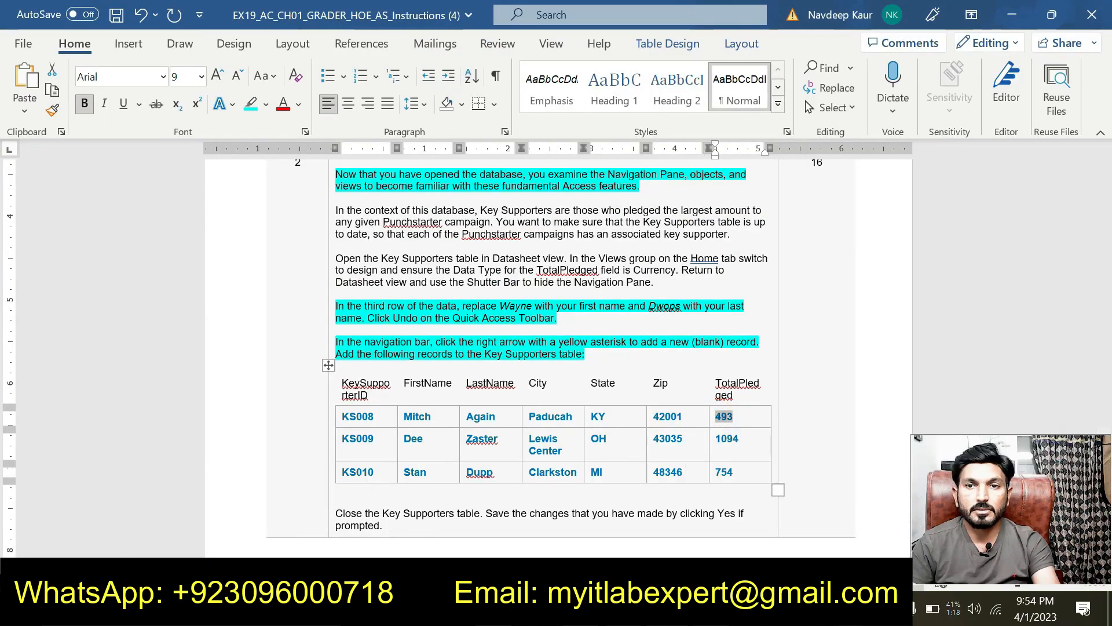
key(alt+Tab)
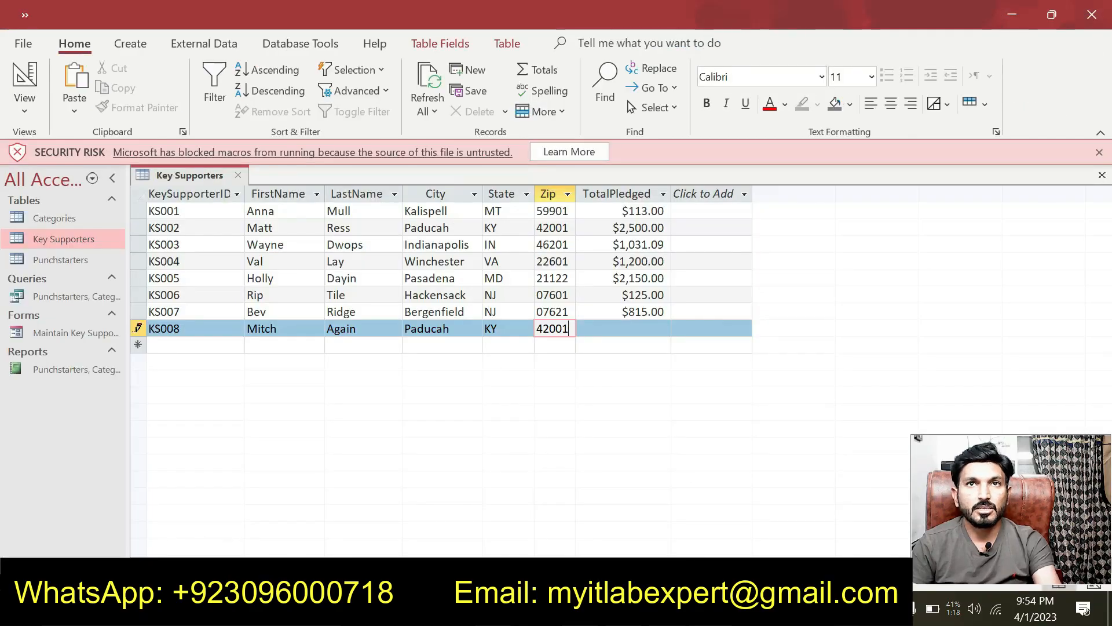
click(625, 335)
key(ctrl+v)
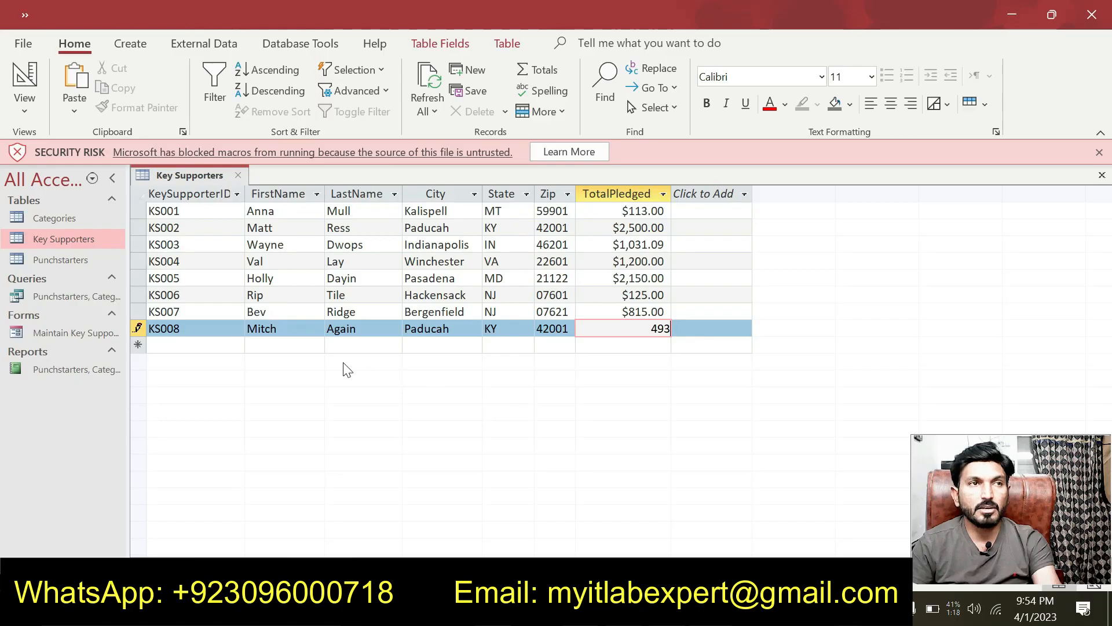
Step: Start another new Key Supporters record in Access and fill its KeySupporterID with the second listed record's ID from the Word table
click(205, 339)
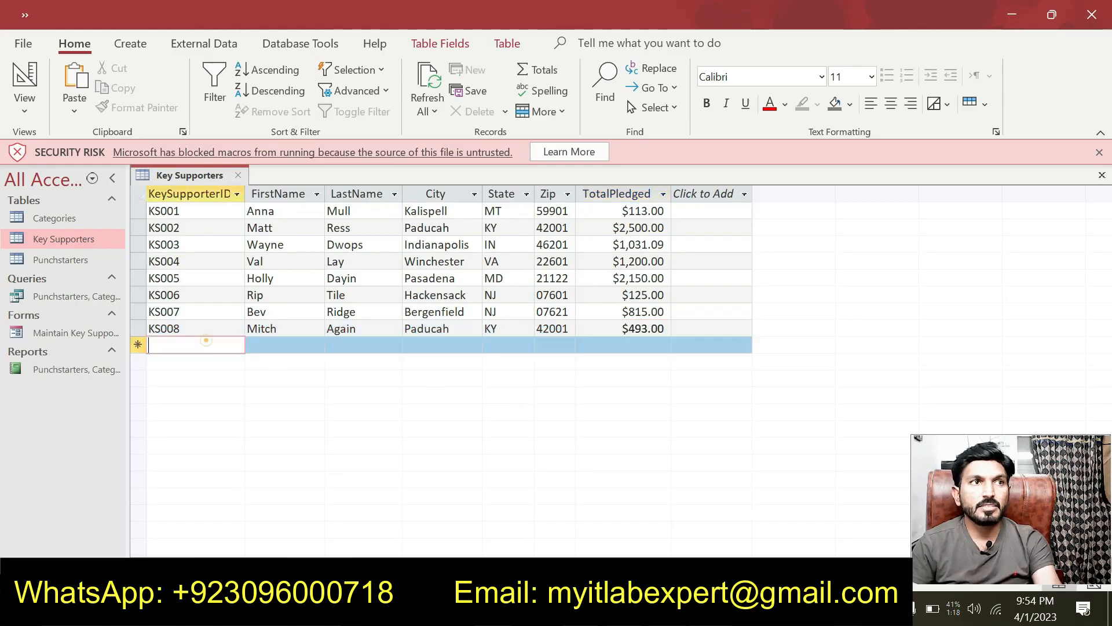
key(alt+Tab)
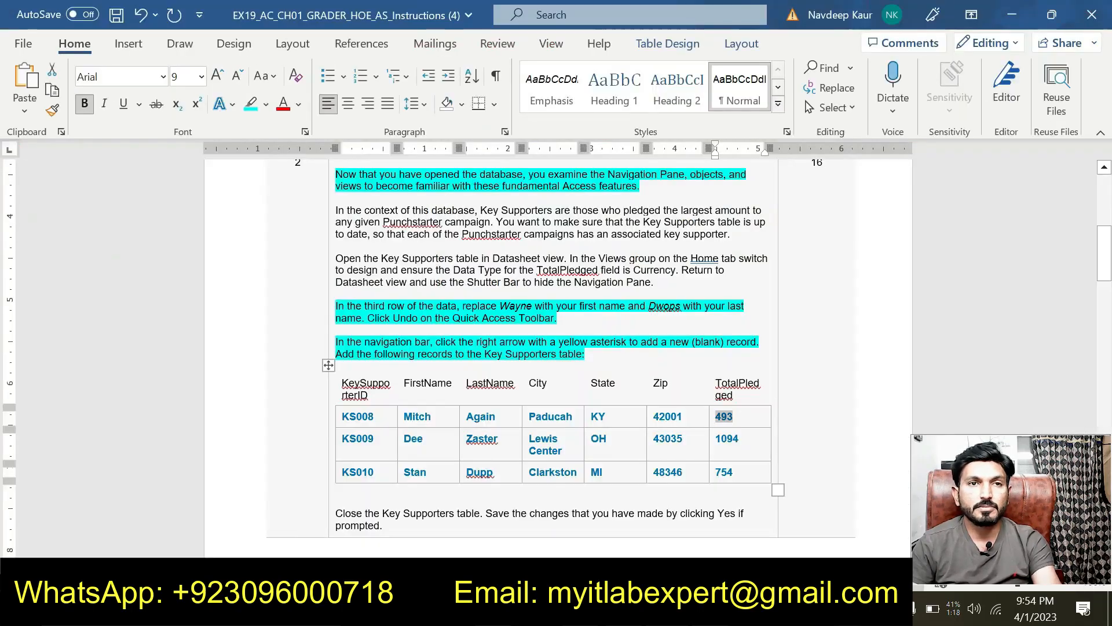
click(336, 442)
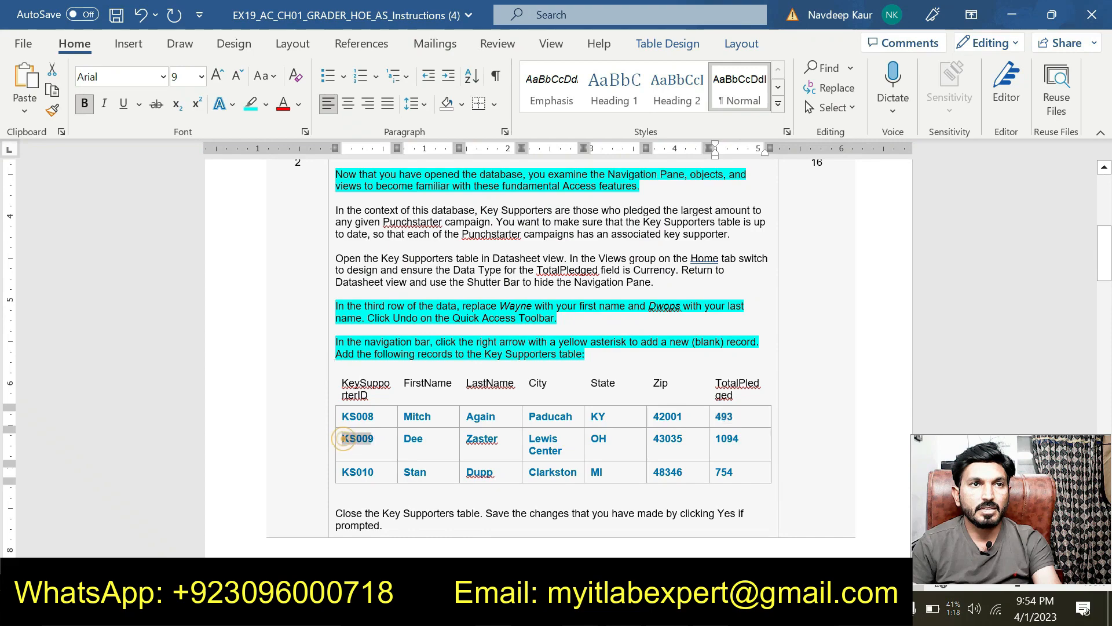
key(ctrl+c)
key(alt+Tab)
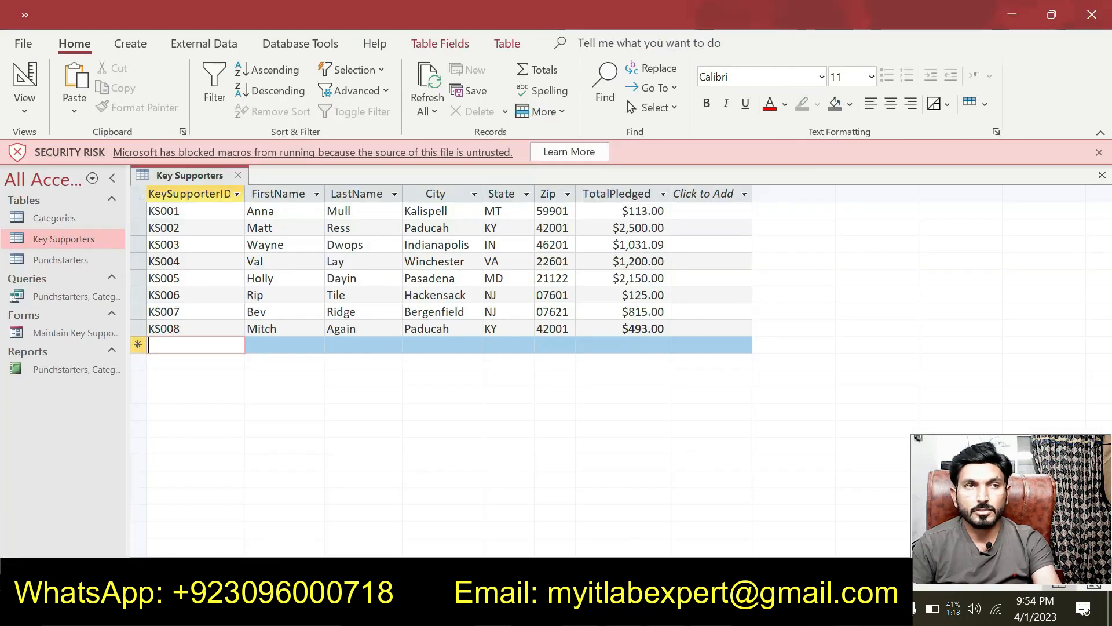
key(ctrl+v)
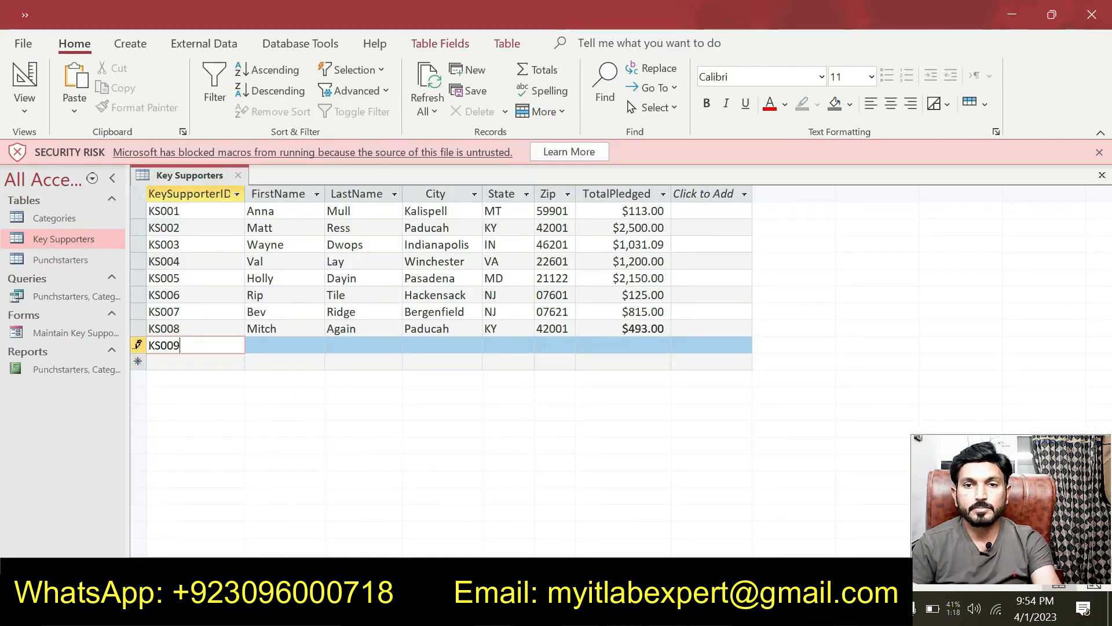
Step: Copy the second listed supporter's first name from the Word table into the FirstName field of the new Access record
key(alt+Tab)
double_click(413, 438)
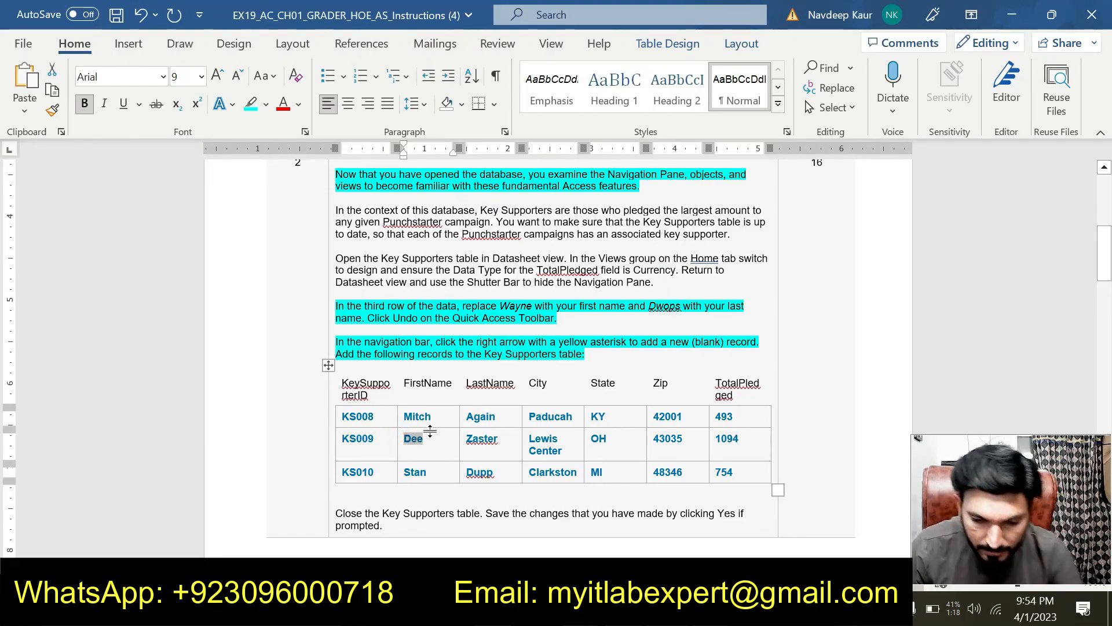
key(alt+Tab)
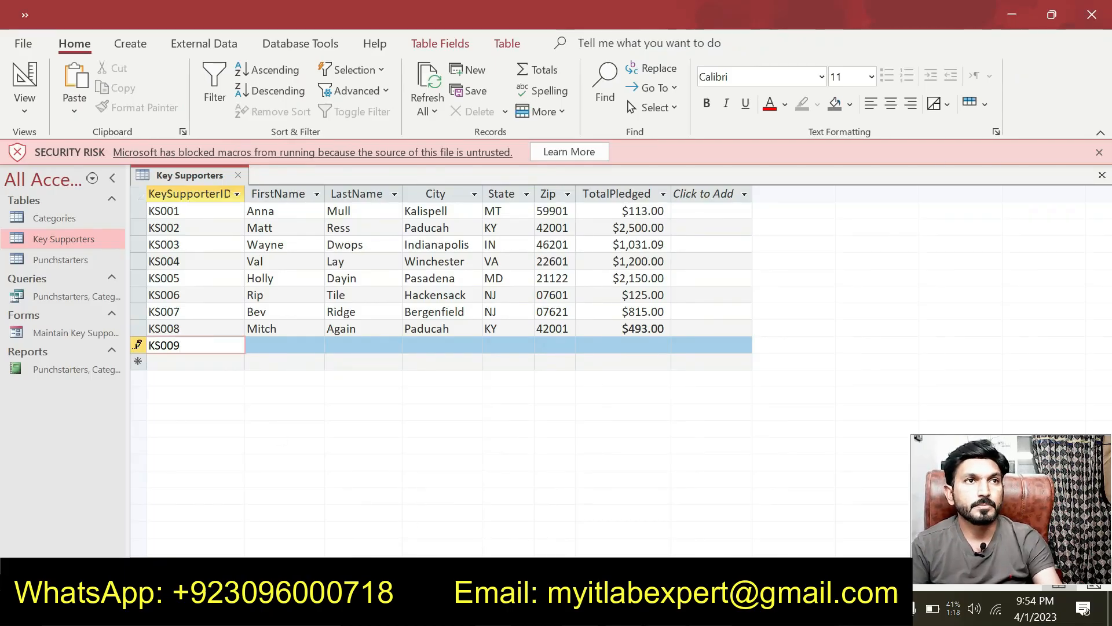
click(285, 342)
text(Dee)
Step: Close Word's Editor pane and copy the second listed supporter's last name into the LastName field of the new Access record
key(alt+Tab)
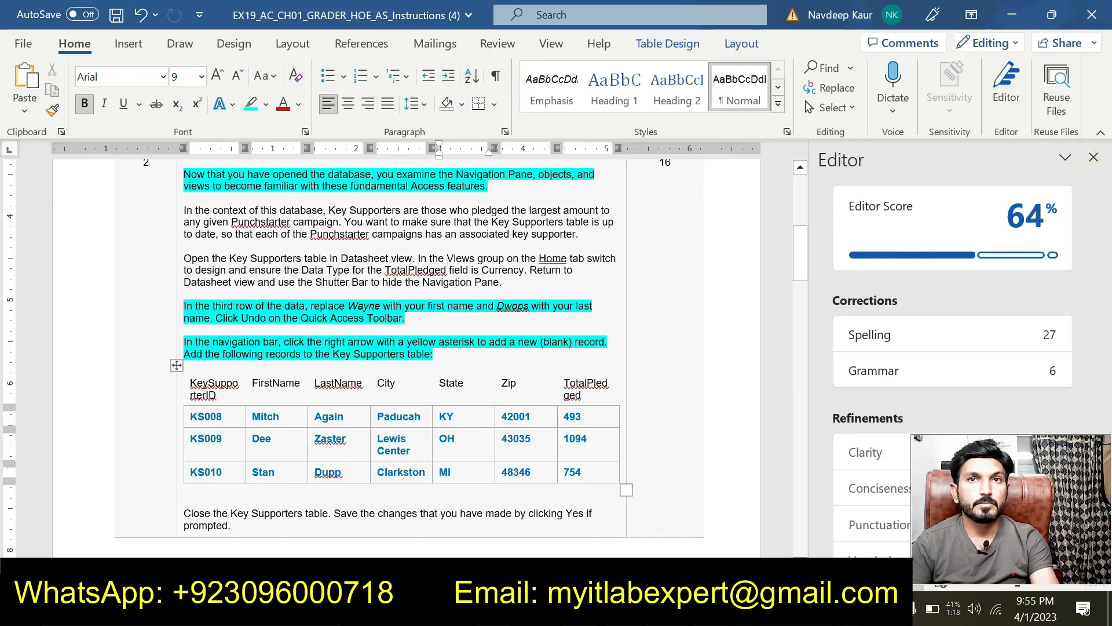
click(1090, 165)
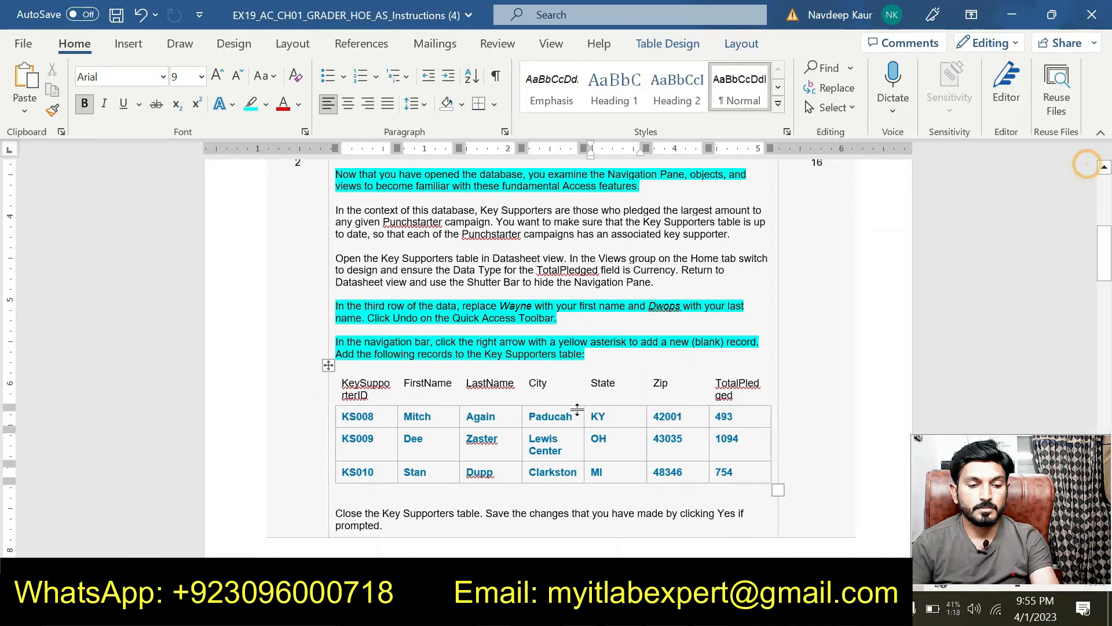
click(463, 439)
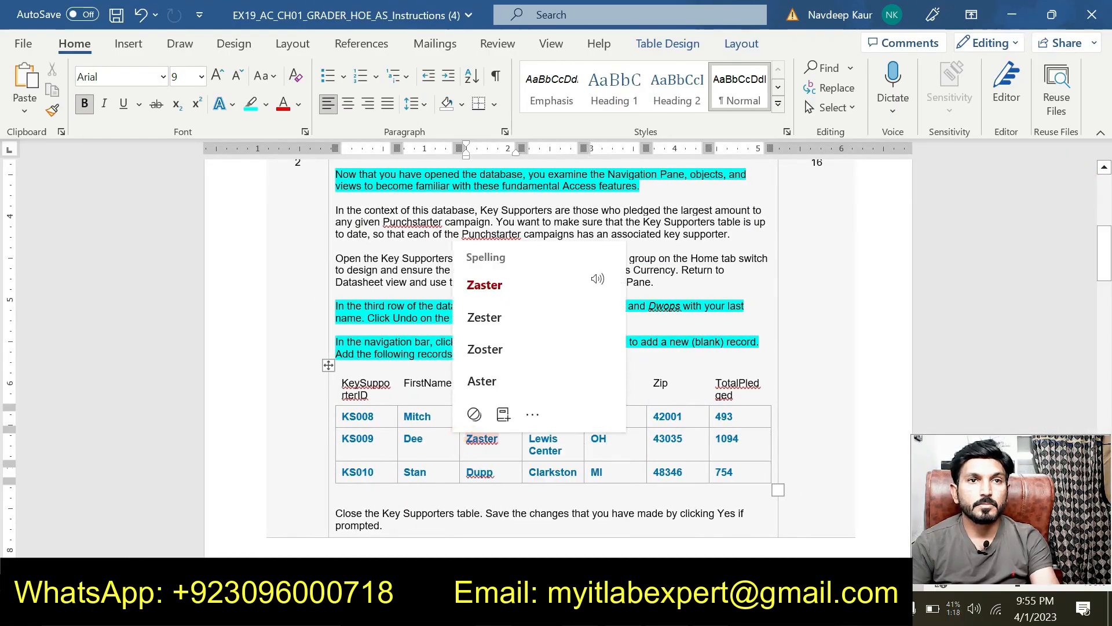
double_click(466, 438)
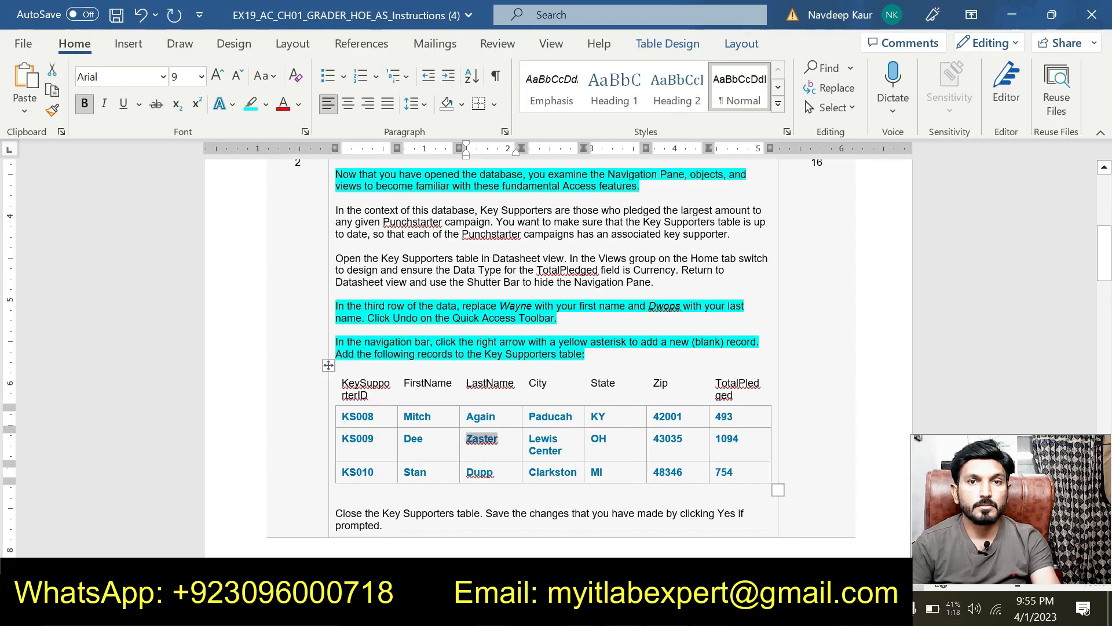
key(alt+Tab)
key(ctrl+v)
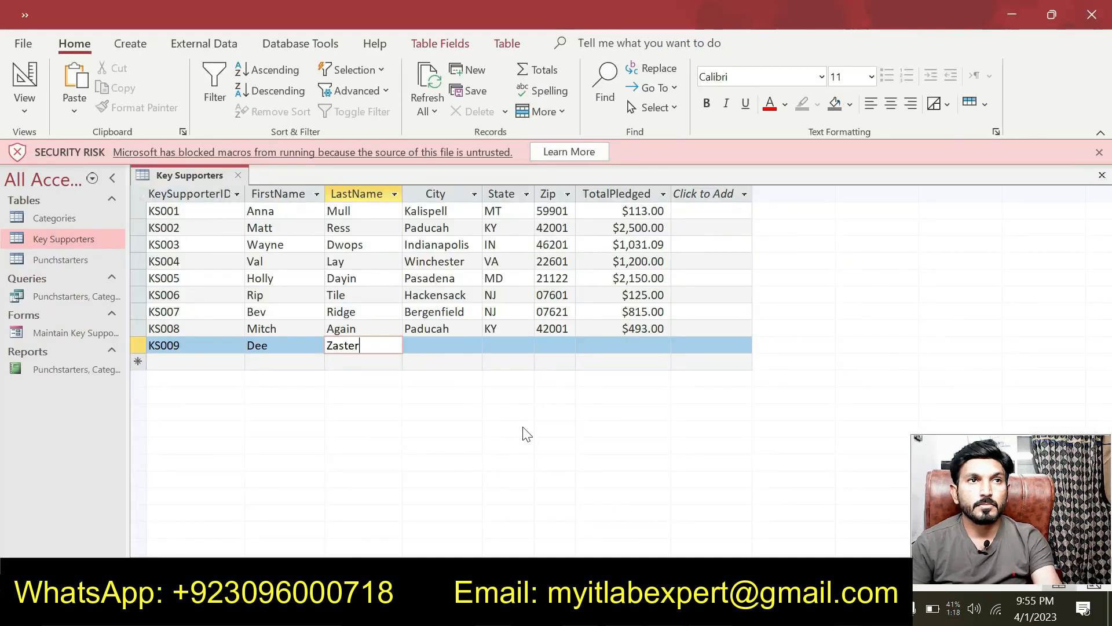
Step: Copy the city Lewis Center from the Word instructions into the City field of the new Key Supporters record in Access
key(alt+Tab)
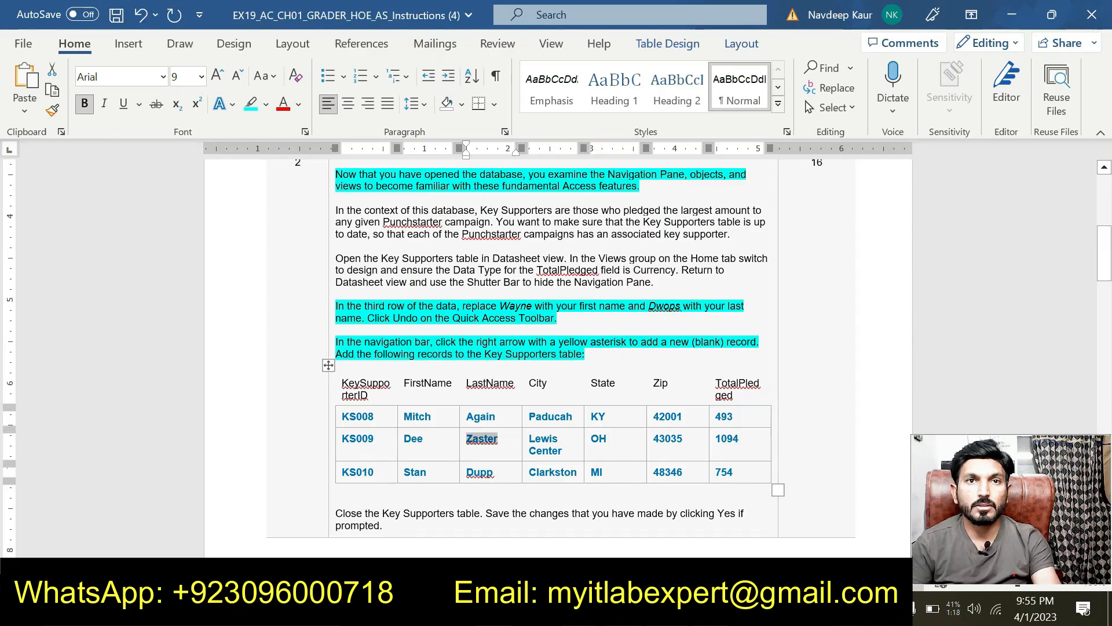
drag(525, 440, 563, 453)
key(ctrl+c)
key(alt+Tab)
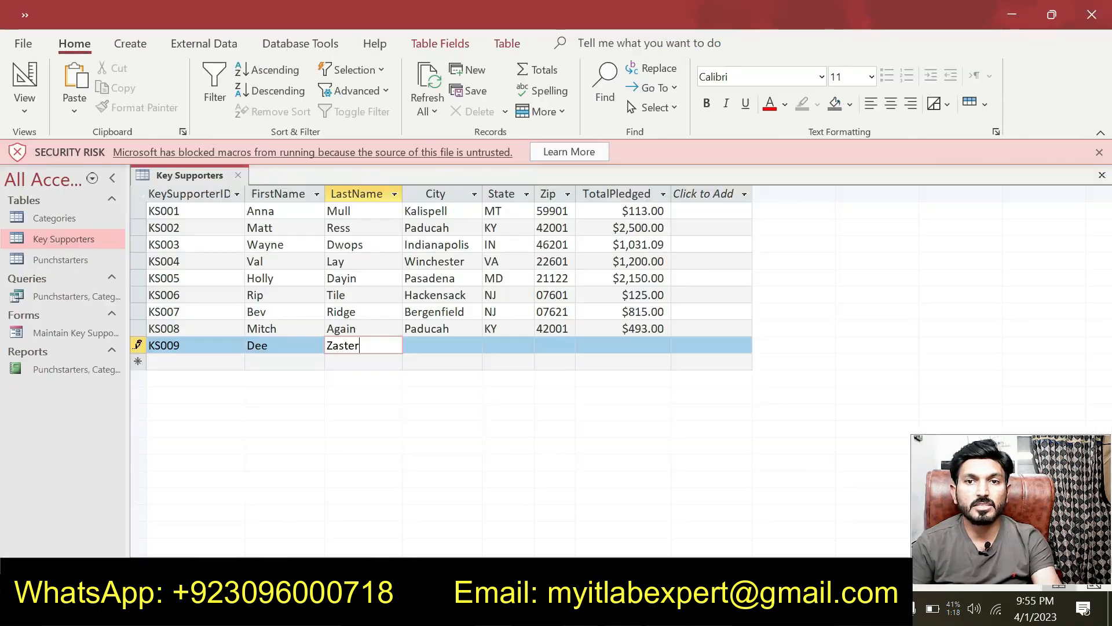
key(Tab)
key(ctrl+v)
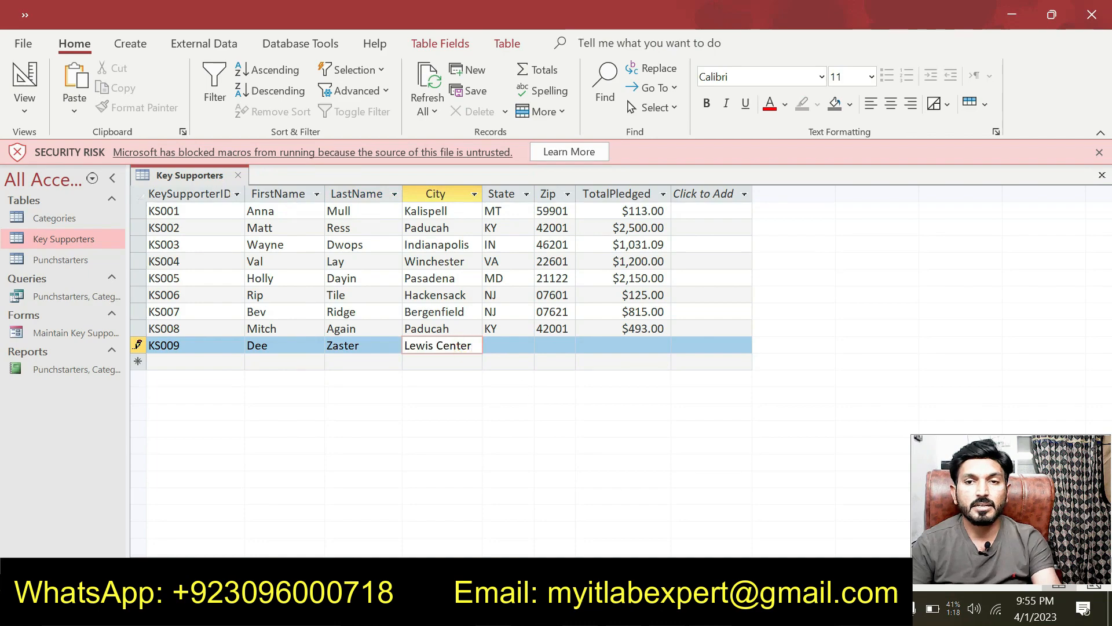
Step: Copy the state OH from the Word instructions into the State field of the new Key Supporters record in Access
key(alt+Tab)
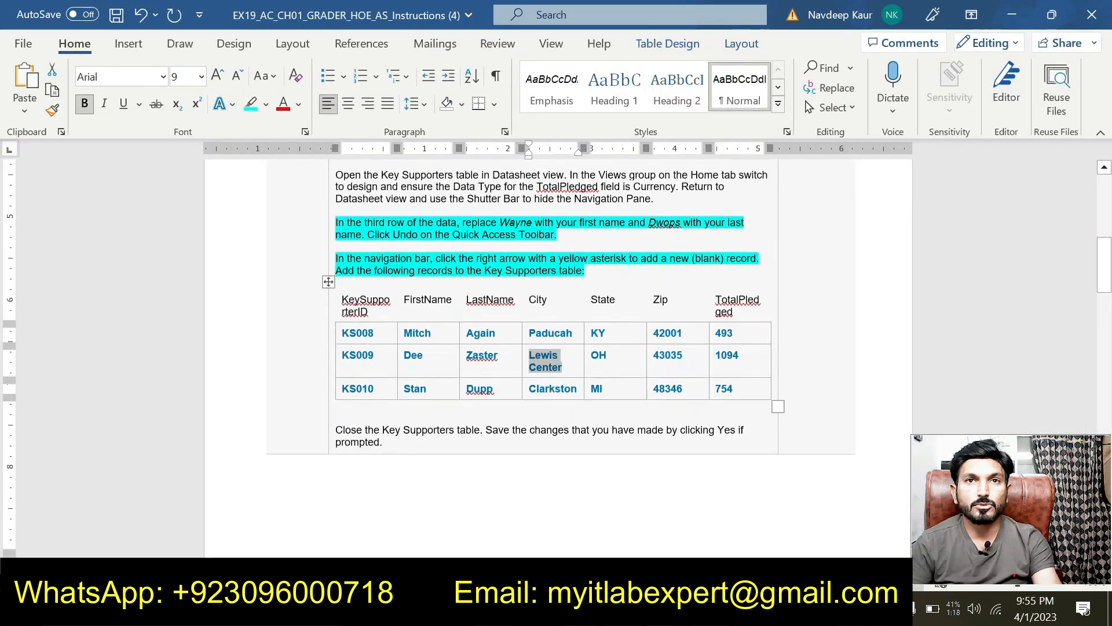
double_click(600, 355)
key(ctrl+c)
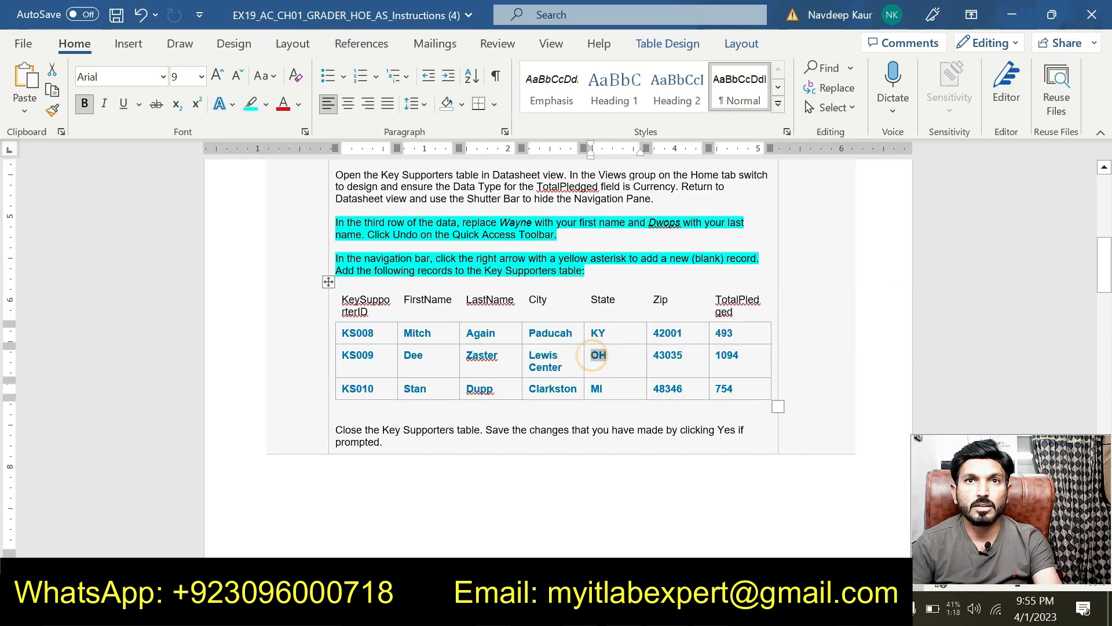
key(alt+Tab)
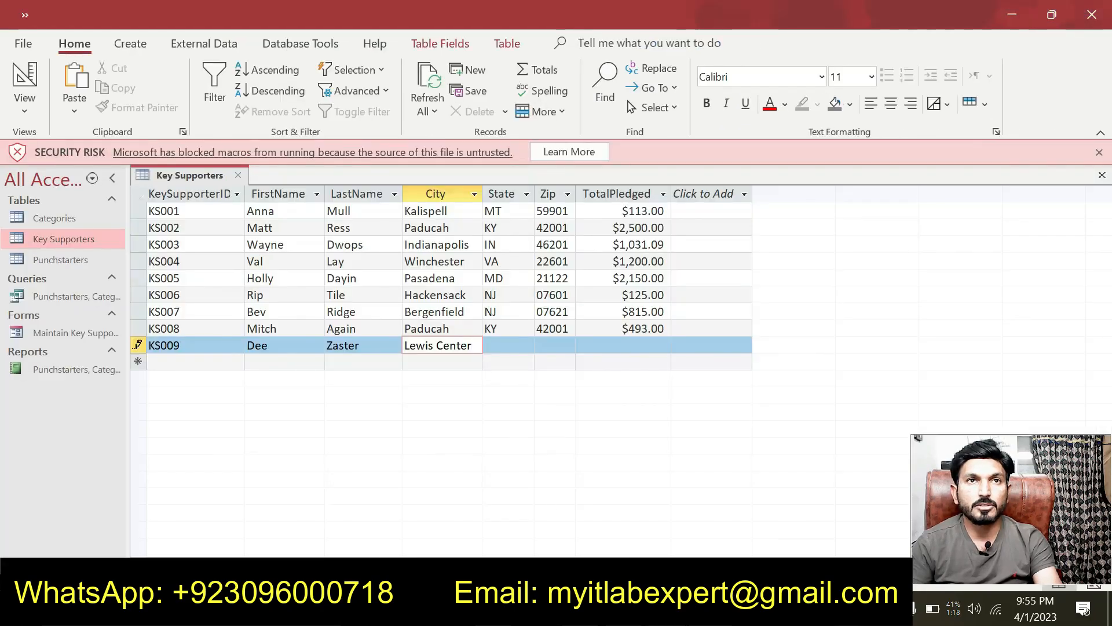
key(Tab)
key(ctrl+v)
Step: Copy the second listed supporter's zip code from the Word table into the Zip field of the new Access record
key(alt+Tab)
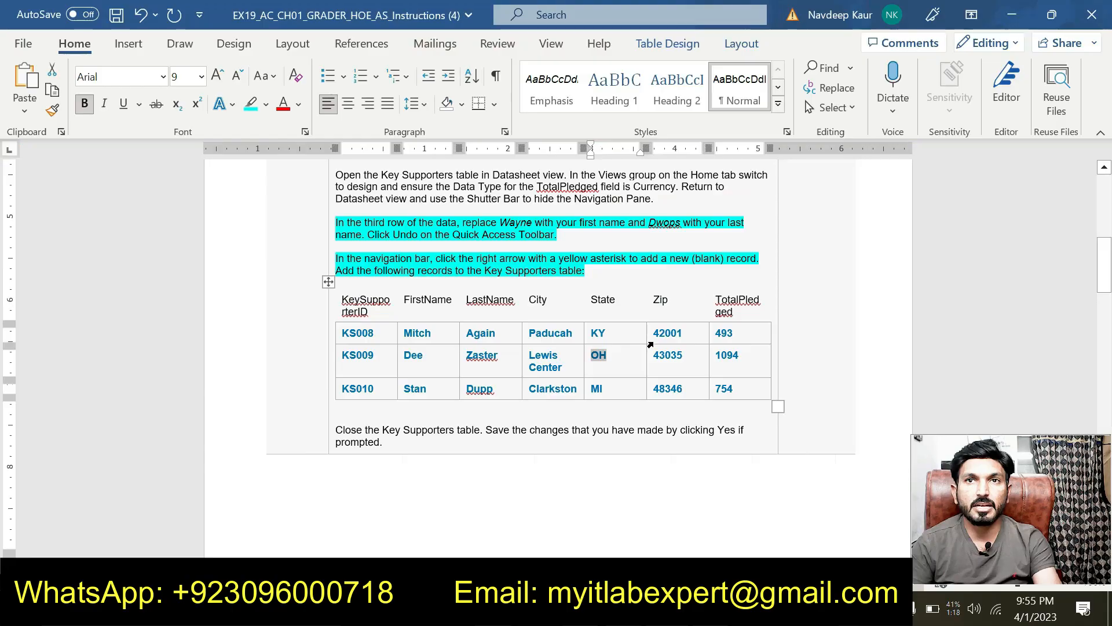
drag(652, 355, 685, 357)
key(ctrl+c)
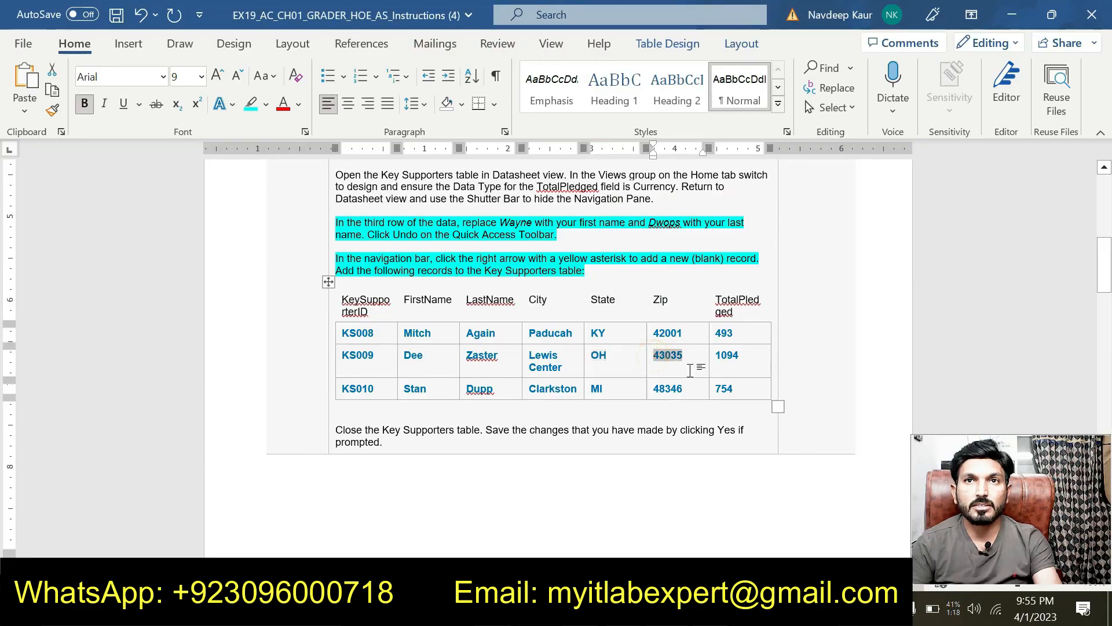
key(alt+Tab)
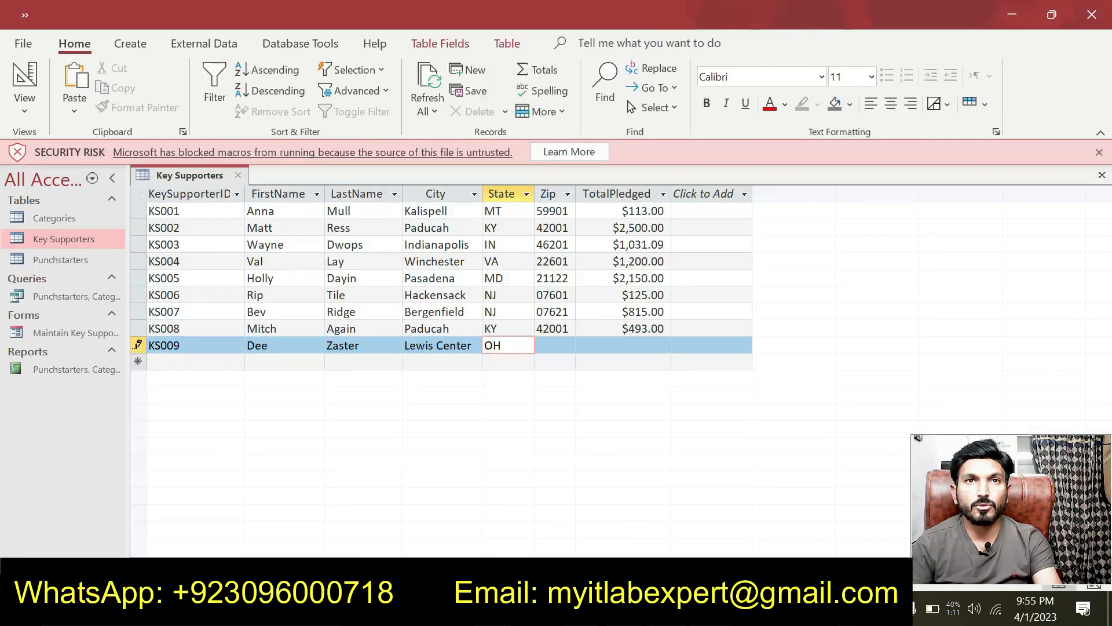
key(Tab)
key(ctrl+v)
Step: Copy the pledge amount 1094 from the Word instructions into the TotalPledged field of the new Key Supporters record in Access
key(alt+Tab)
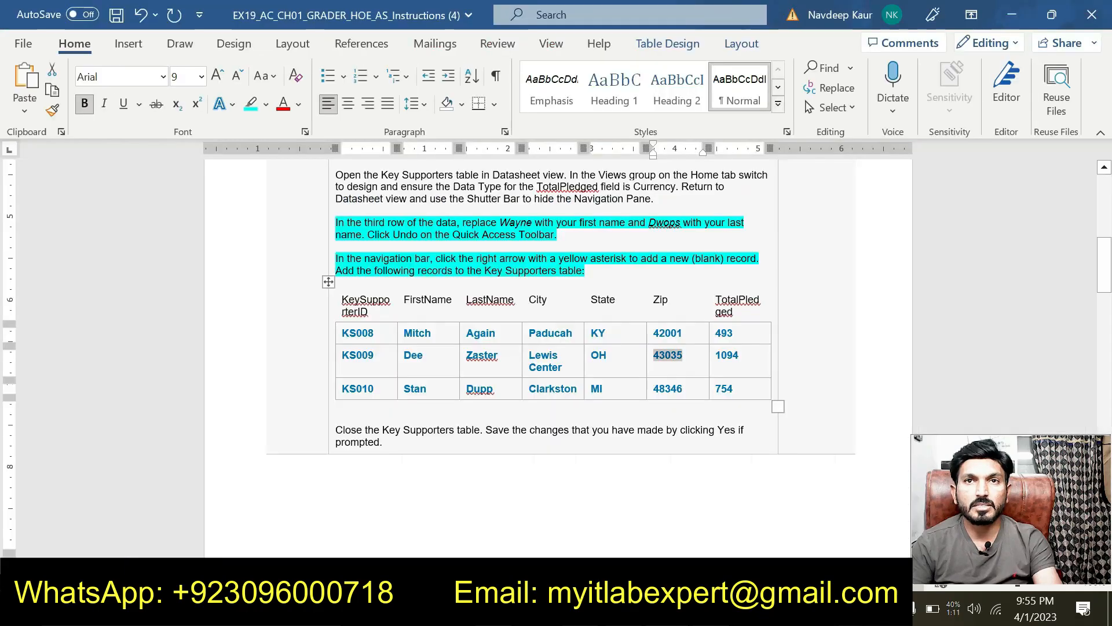
double_click(717, 354)
key(ctrl+c)
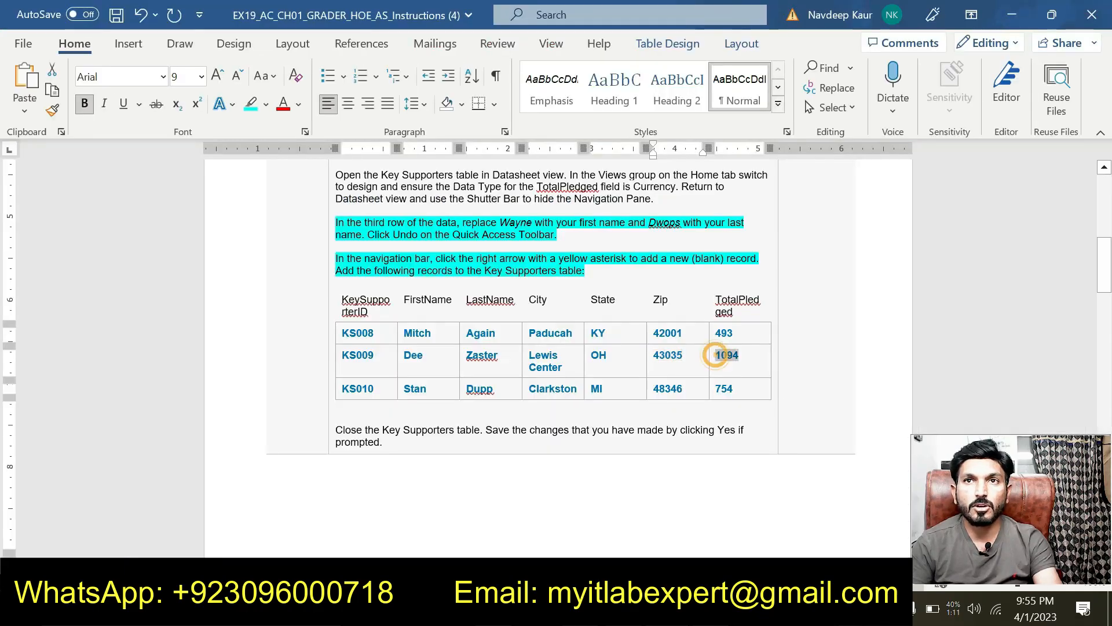
key(alt+Tab)
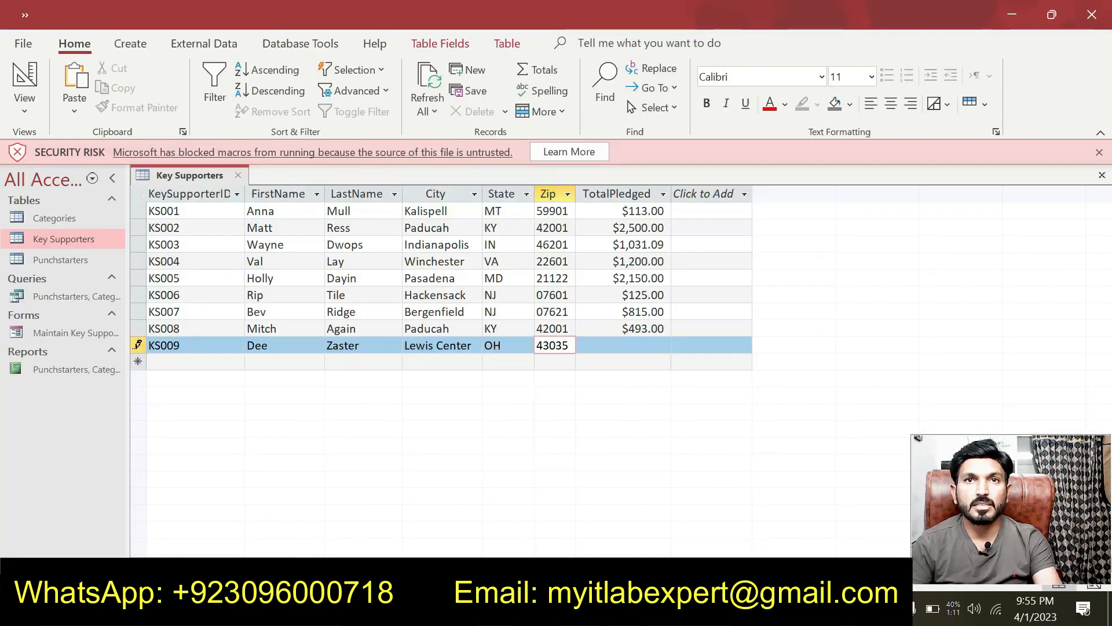
key(Tab)
key(ctrl+v)
Step: Start a third new Key Supporters record in Access and fill its KeySupporterID with the last listed record's ID from the Word table
key(alt+Tab)
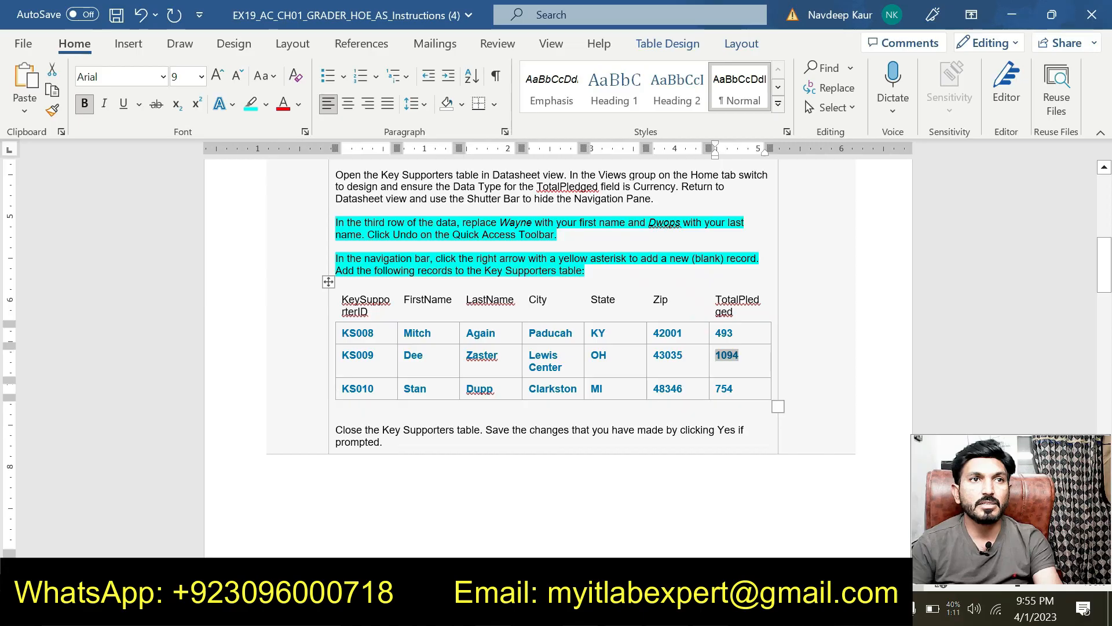
double_click(355, 388)
key(ctrl+c)
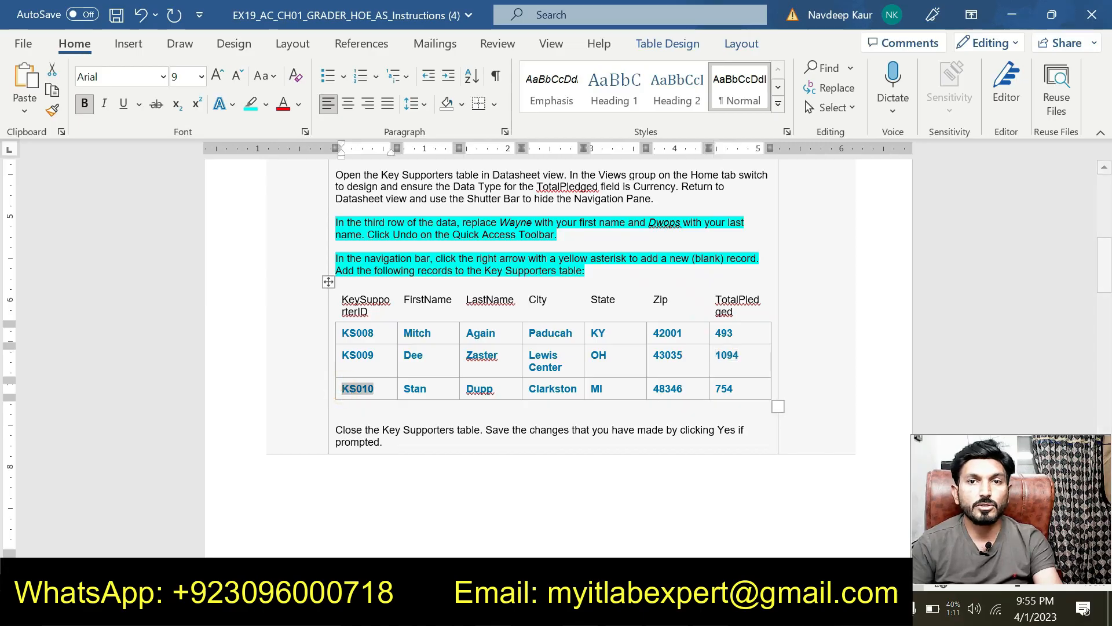
key(alt+Tab)
key(Tab)
key(ctrl+v)
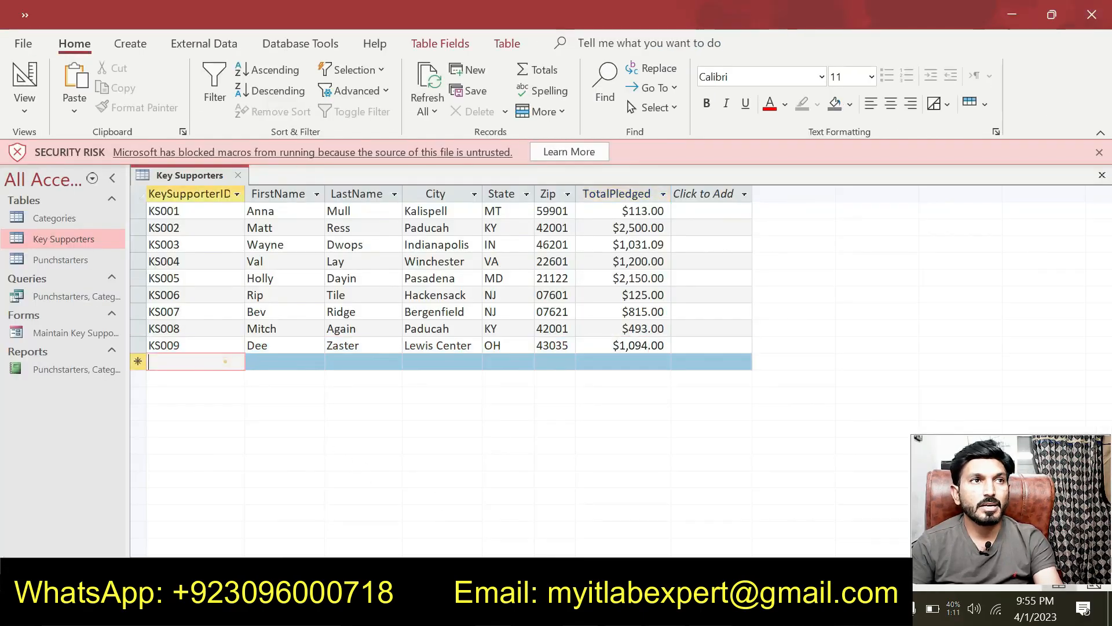
Step: Copy the third listed supporter's first name from the Word table into the FirstName field of the new Access record
key(alt+Tab)
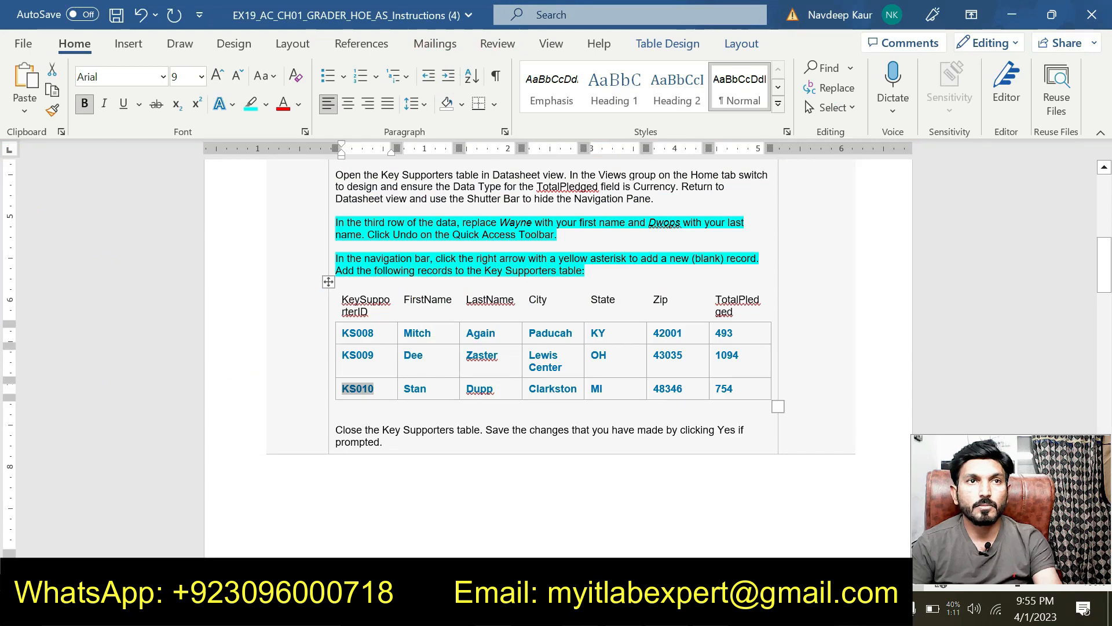
double_click(412, 389)
key(ctrl+c)
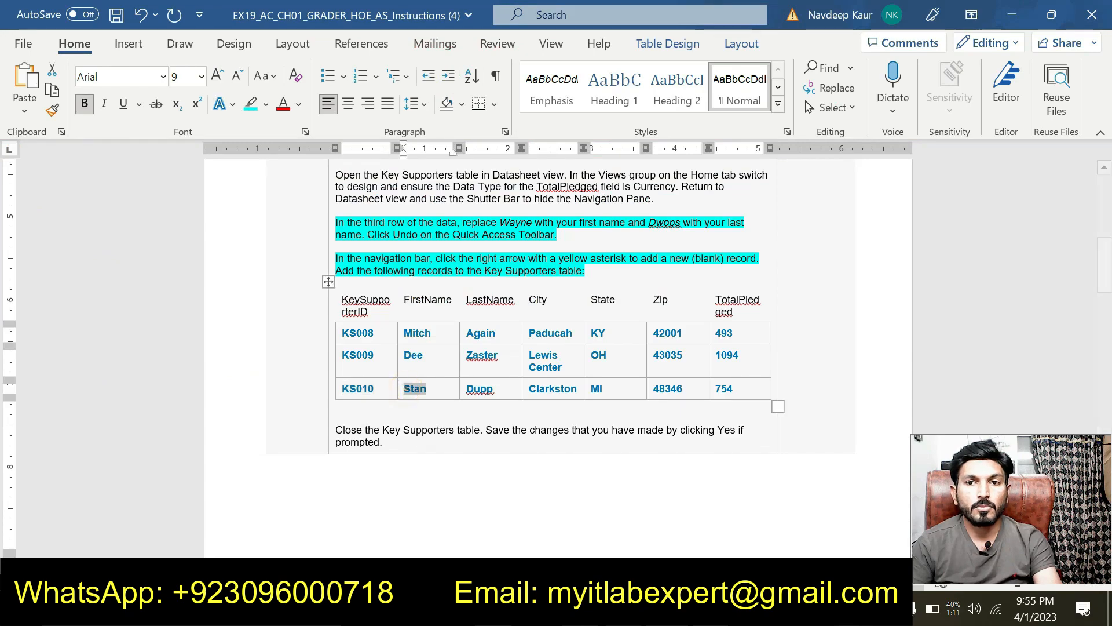
key(alt+Tab)
key(Tab)
key(ctrl+v)
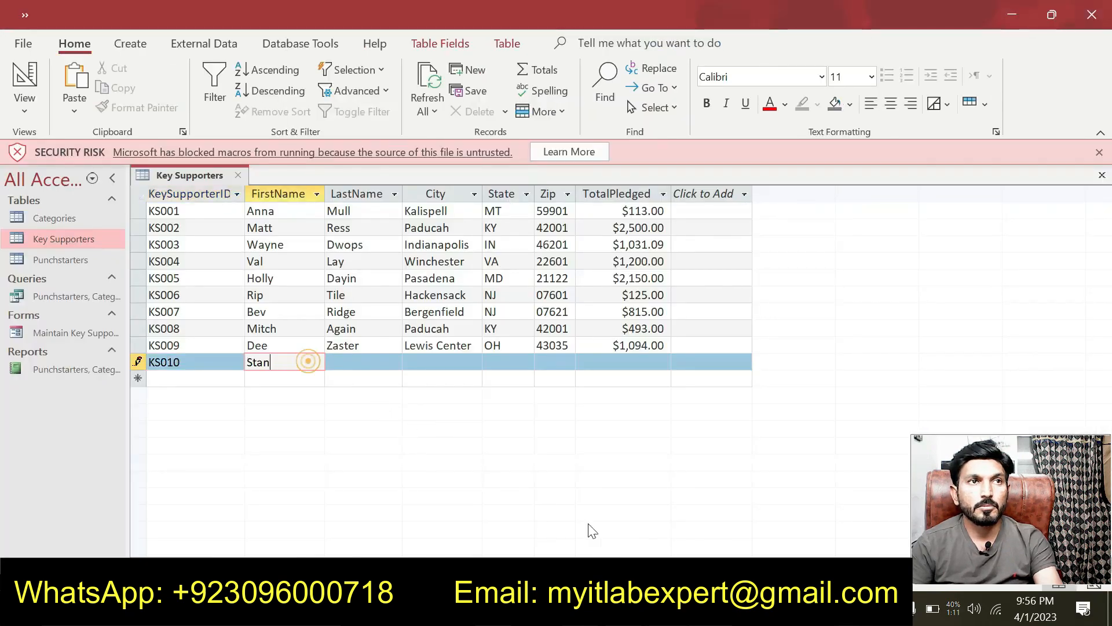
Step: Copy the third listed supporter's last name from the Word table into the LastName field of the new Access record
key(alt+Tab)
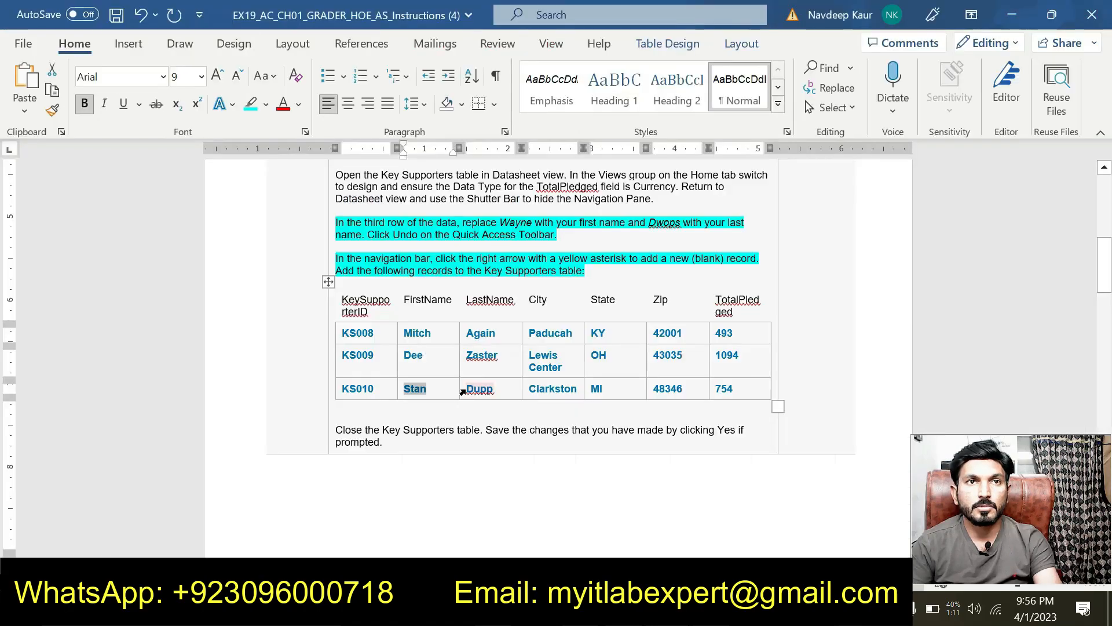
double_click(480, 388)
key(ctrl+c)
key(alt+Tab)
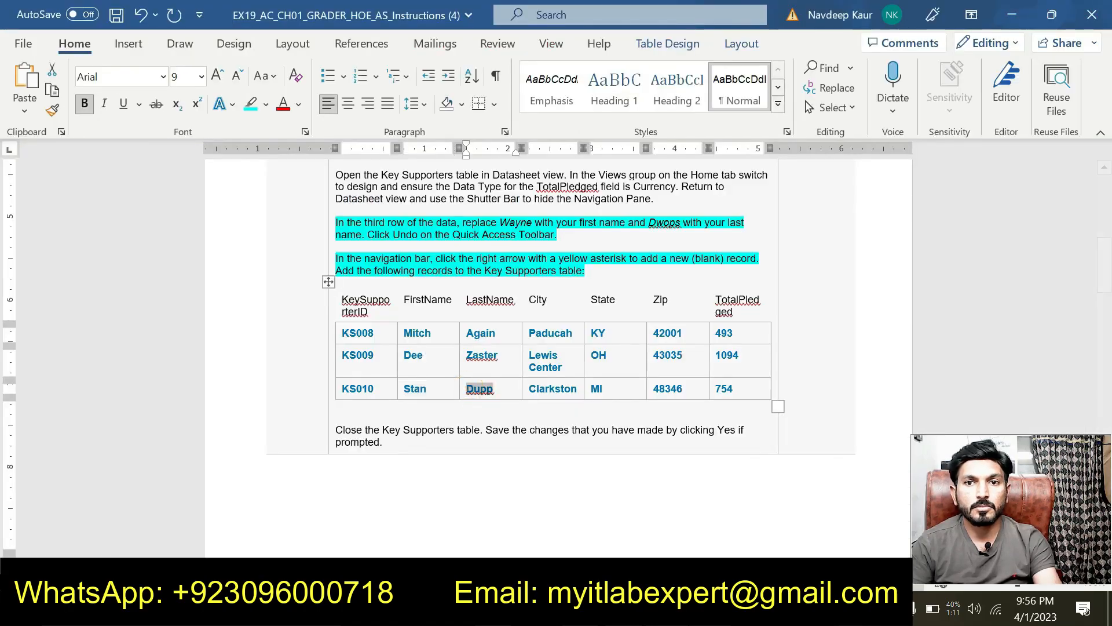
key(Tab)
key(ctrl+v)
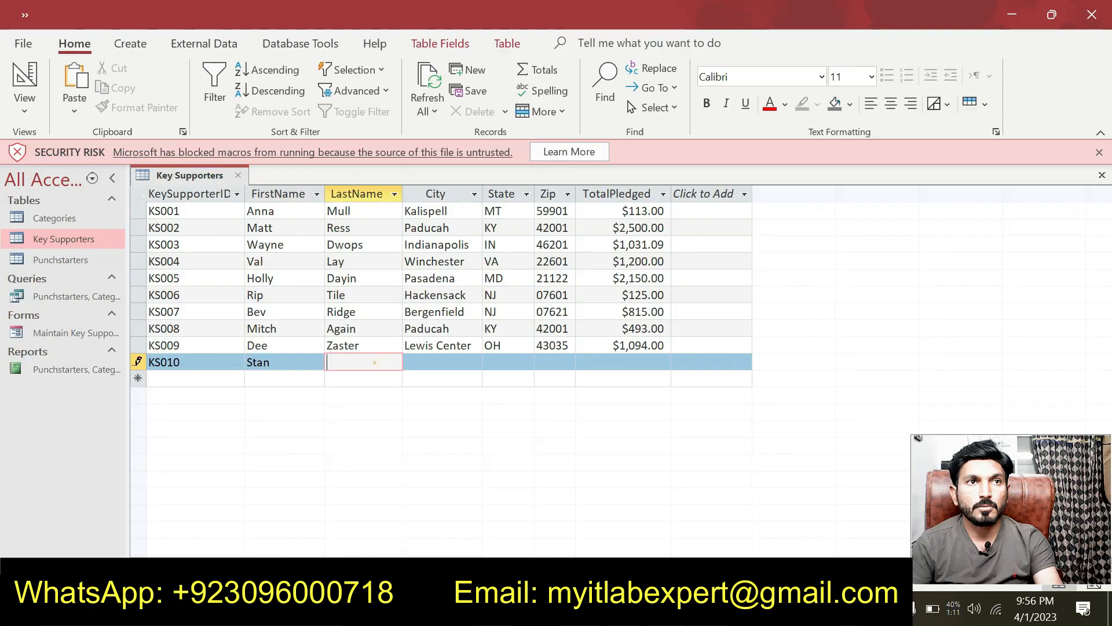
Step: Copy the city Clarkston from the Word instructions into the City field of the new Key Supporters record in Access
key(alt+Tab)
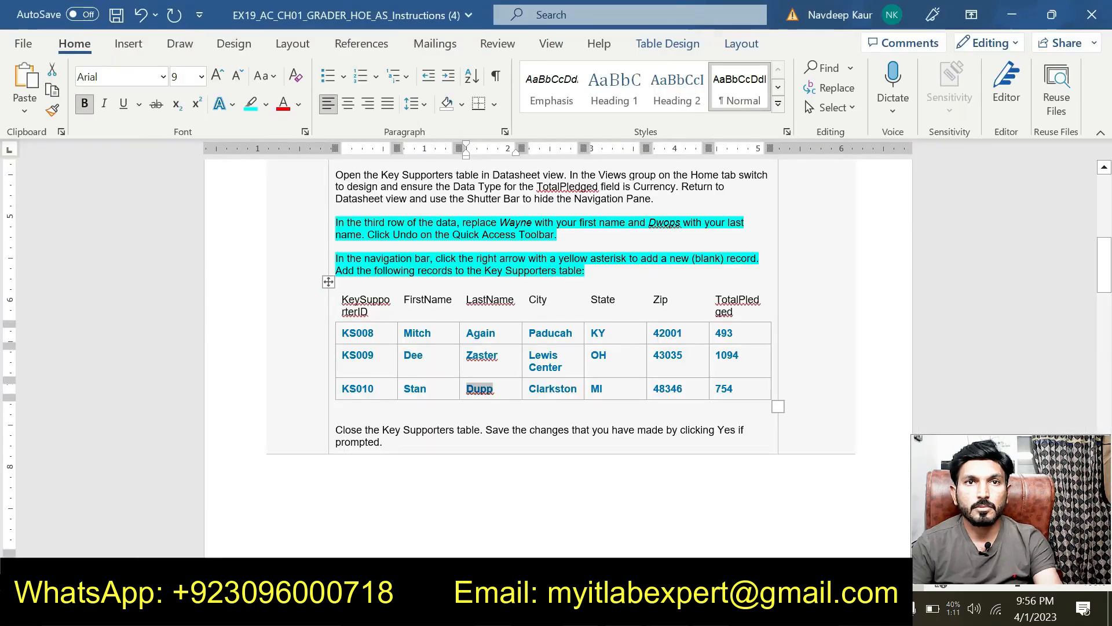
double_click(541, 388)
key(ctrl+c)
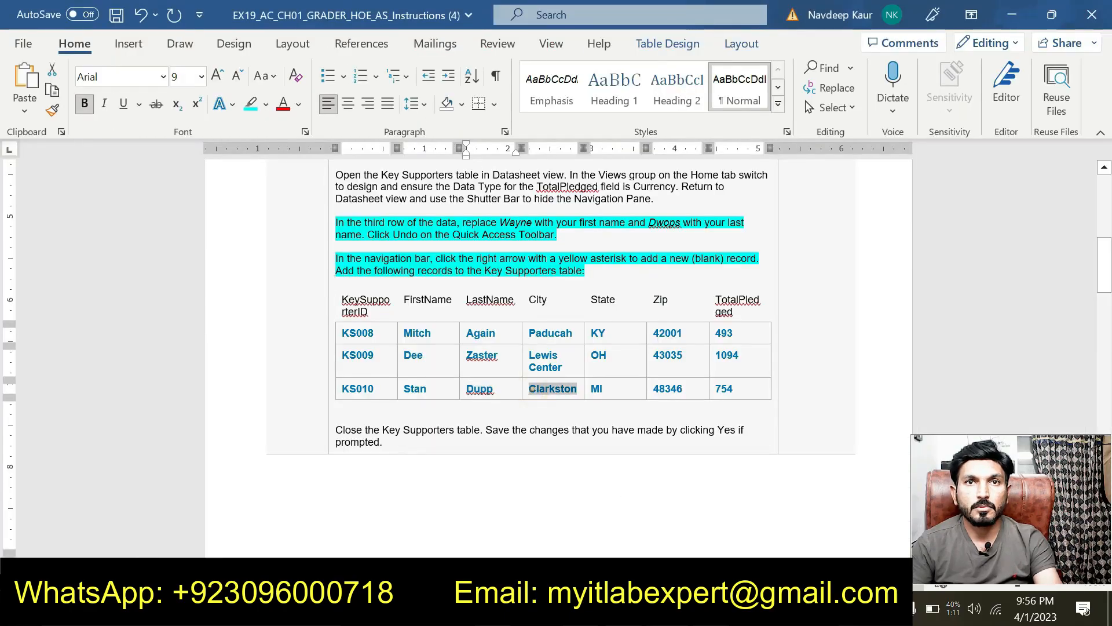
key(alt+Tab)
key(Tab)
key(ctrl+v)
Step: Copy the state MI from the Word instructions into the State field of the new Key Supporters record in Access
key(alt+Tab)
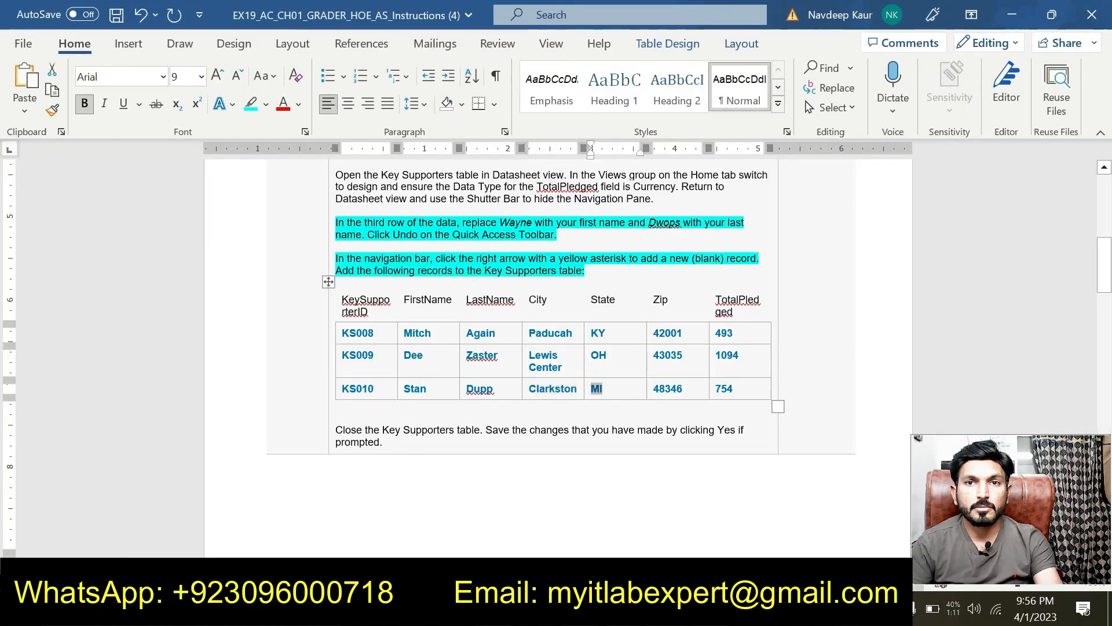
key(alt+Tab)
key(Tab)
text(MI)
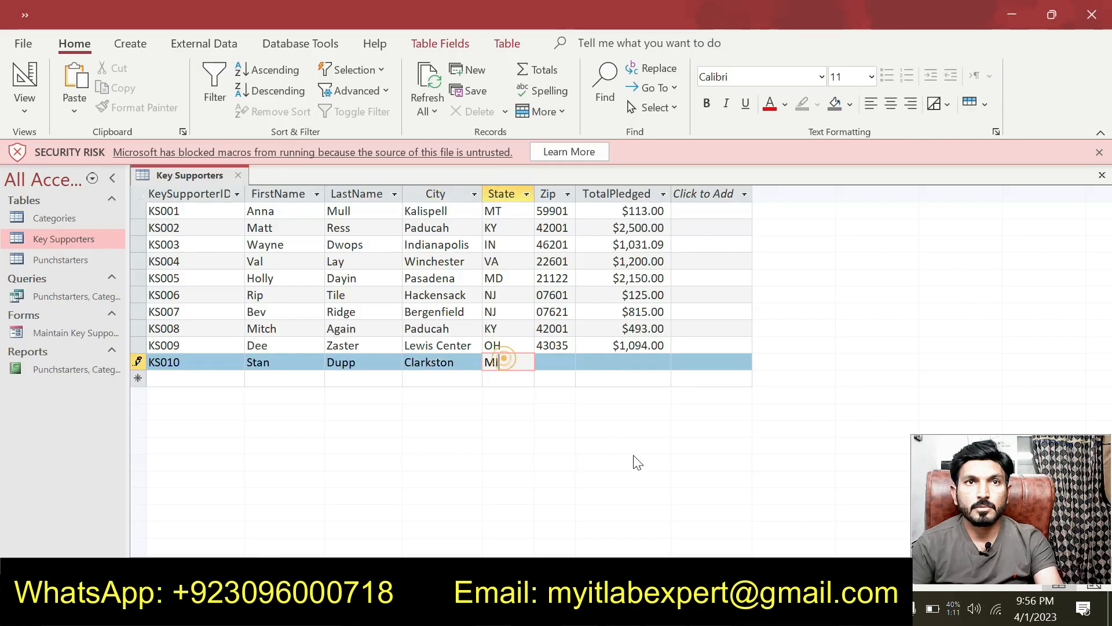
Step: Copy the zip code 48346 from the Word table into the Zip field of the new Key Supporters record in Access
key(alt+Tab)
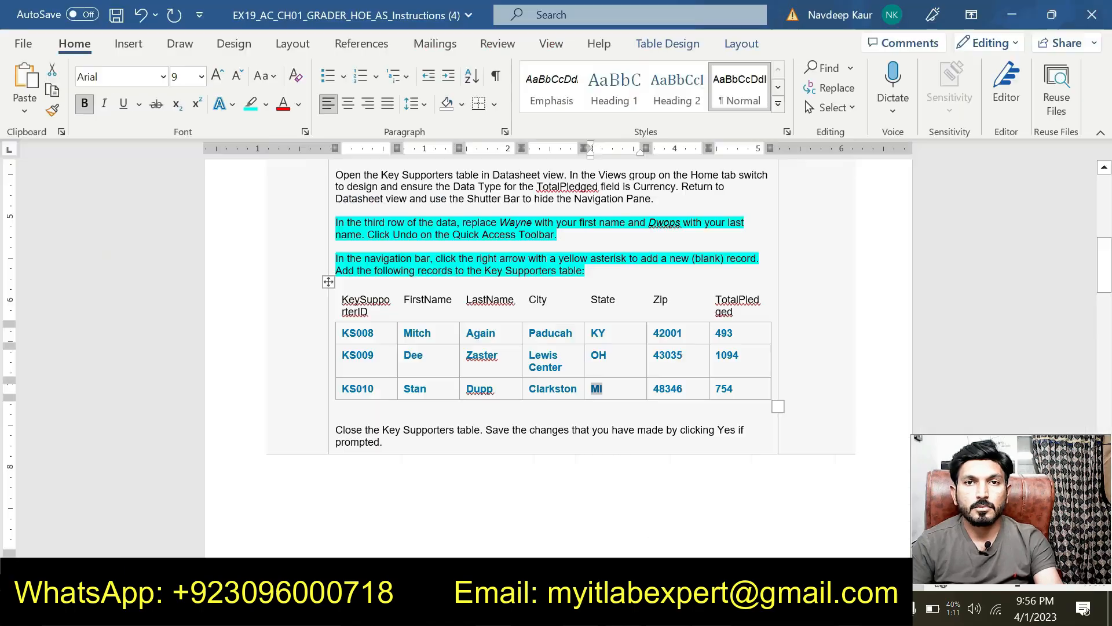
click(659, 388)
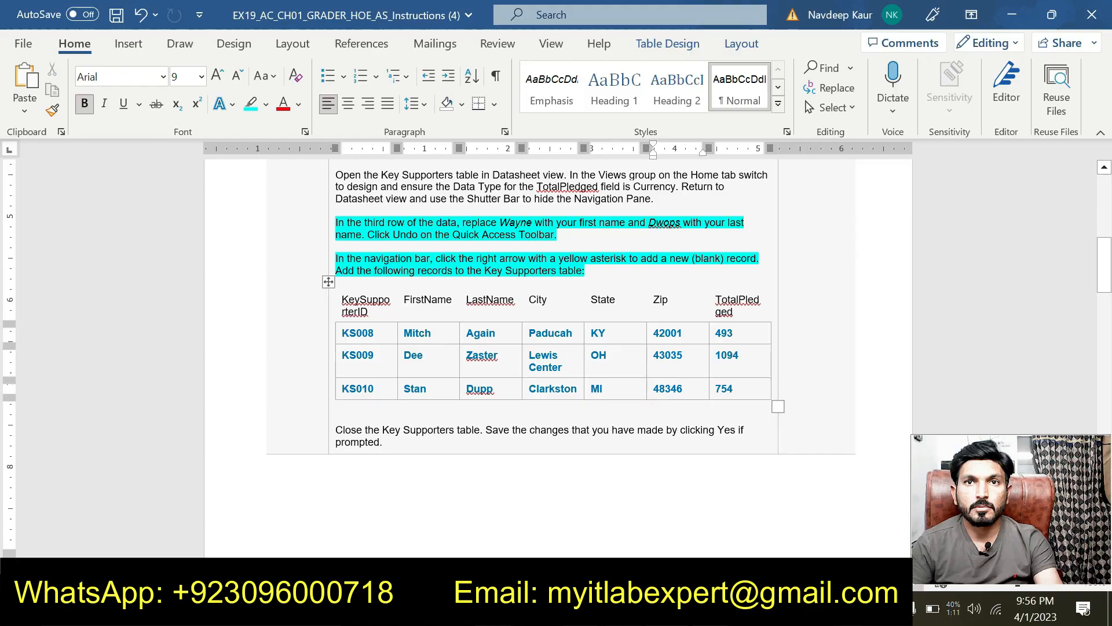
double_click(659, 388)
key(ctrl+c)
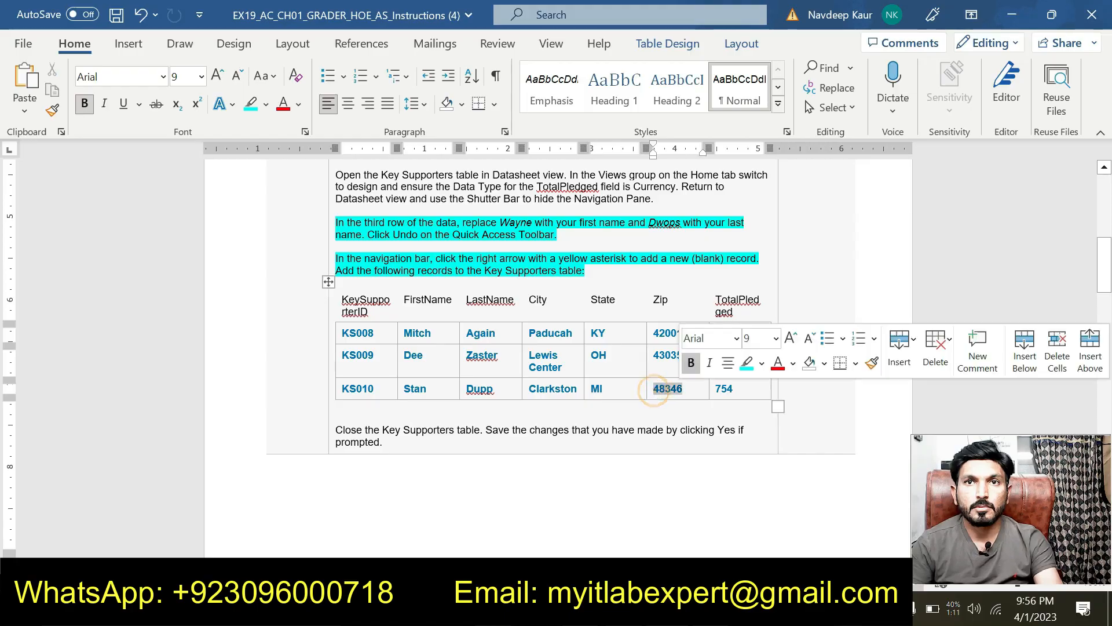
key(alt+Tab)
click(557, 360)
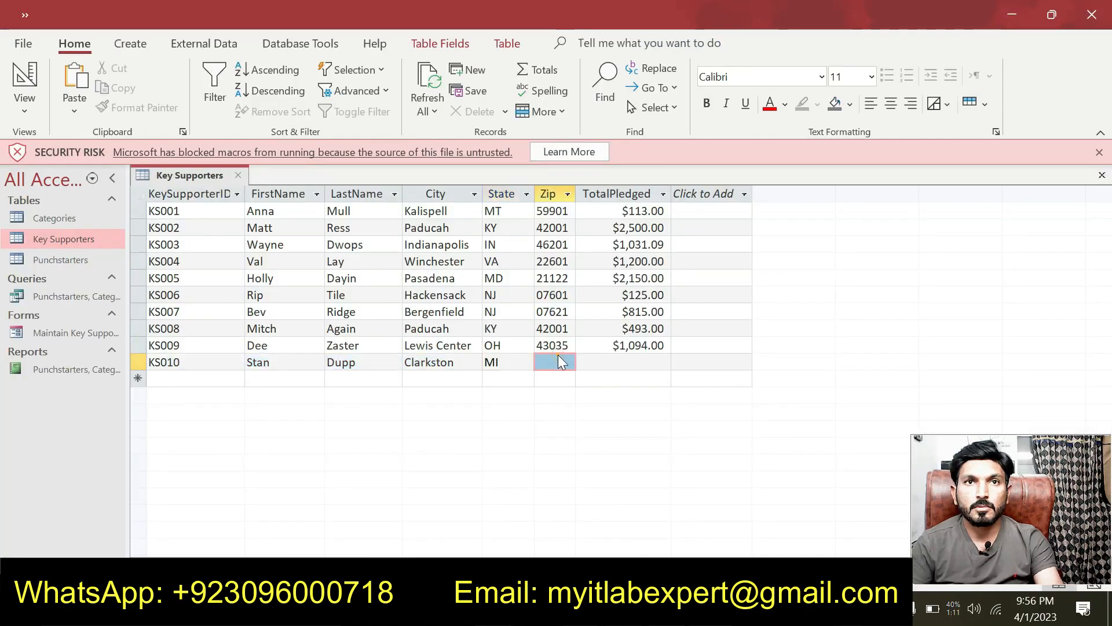
key(ctrl+v)
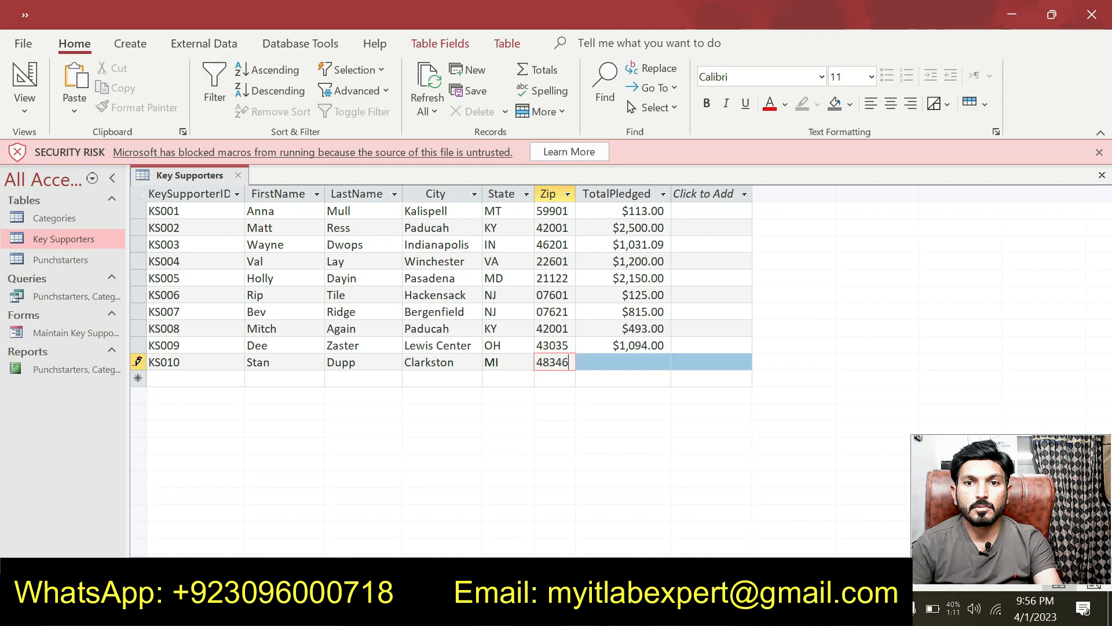
Step: Copy the pledged amount 754 from the Word table into the TotalPledged field of record KS010 in Access
key(alt+Tab)
double_click(724, 388)
key(ctrl+c)
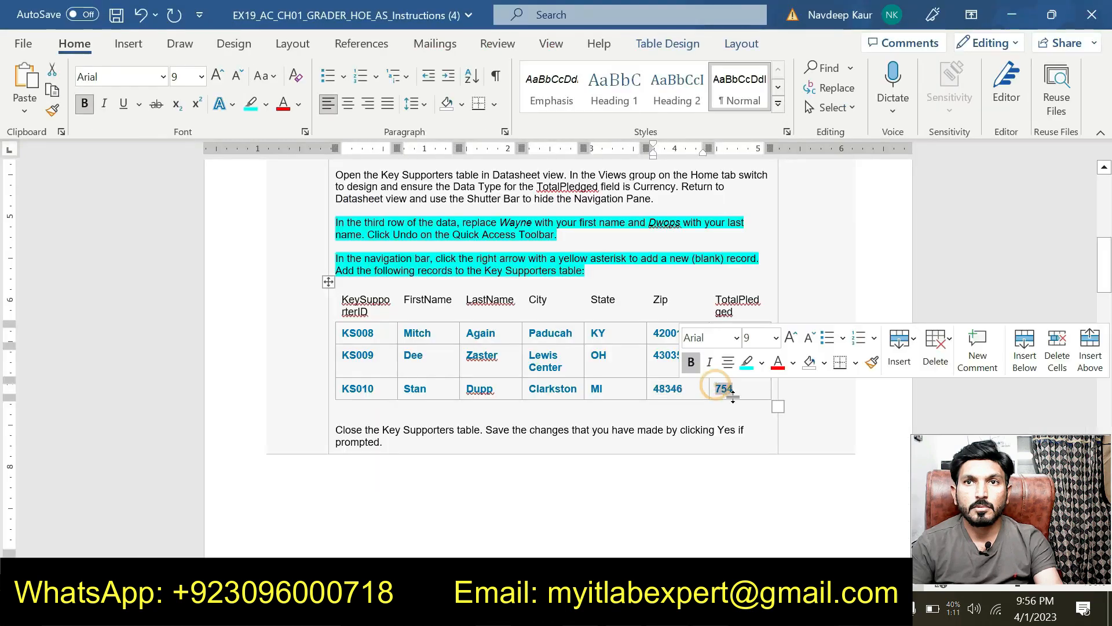
key(alt+Tab)
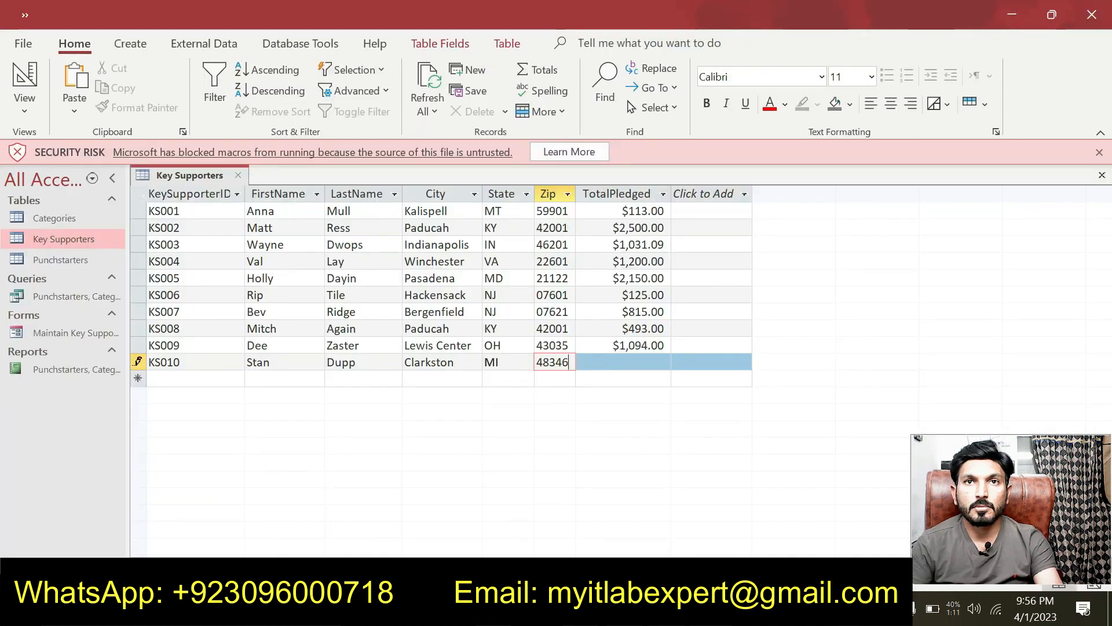
click(626, 361)
key(ctrl+v)
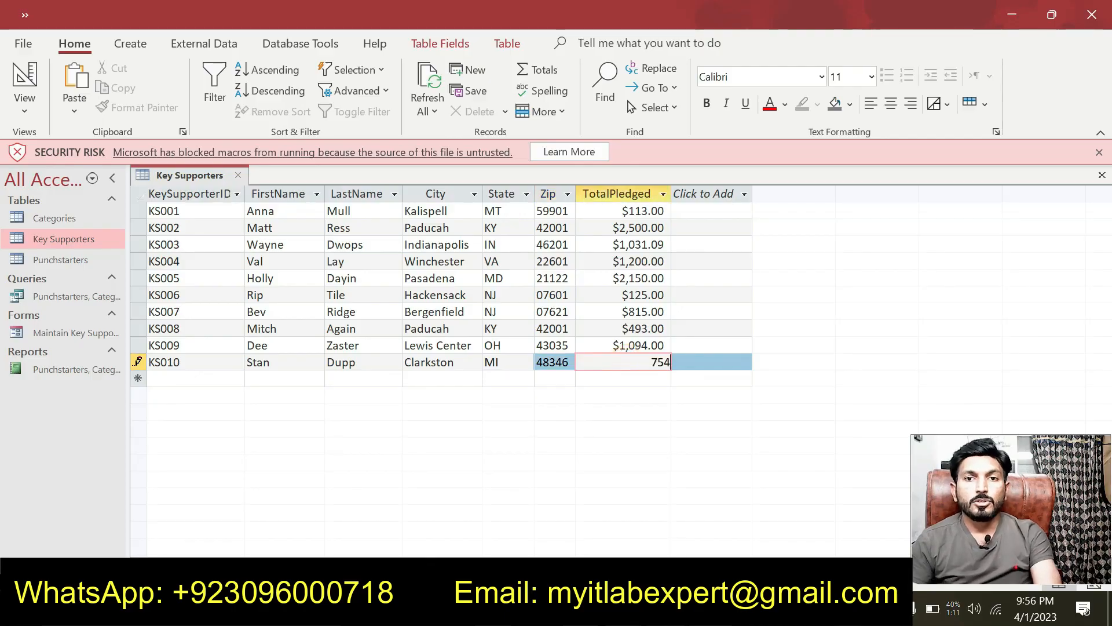
Step: Recheck the closing instruction of step 2 in Word and close the Key Supporters table in Access
key(alt+Tab)
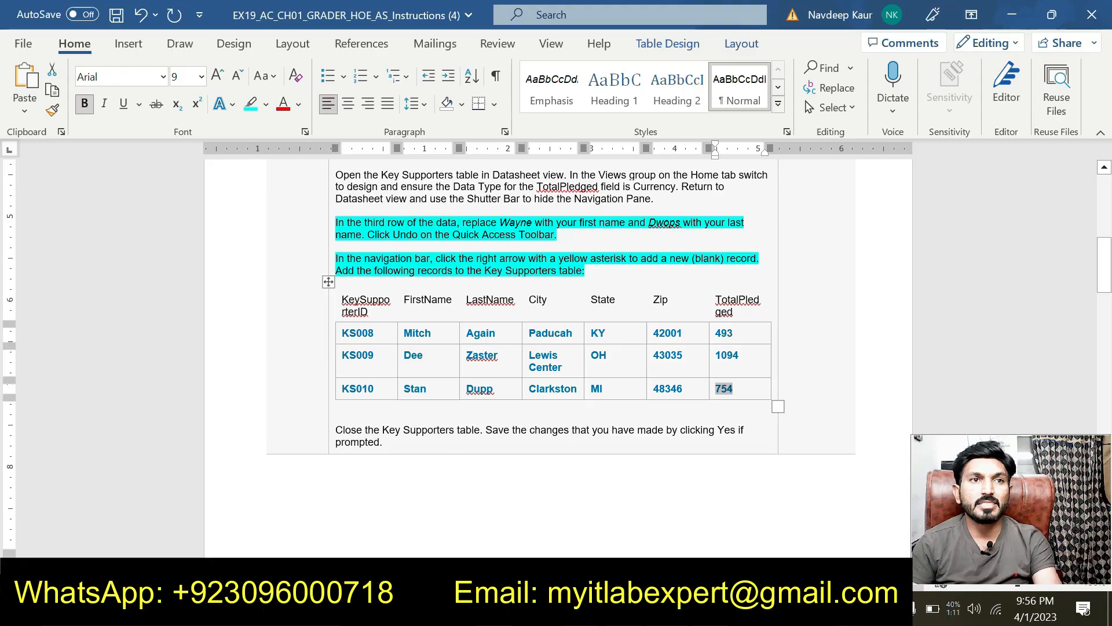
key(alt+Tab)
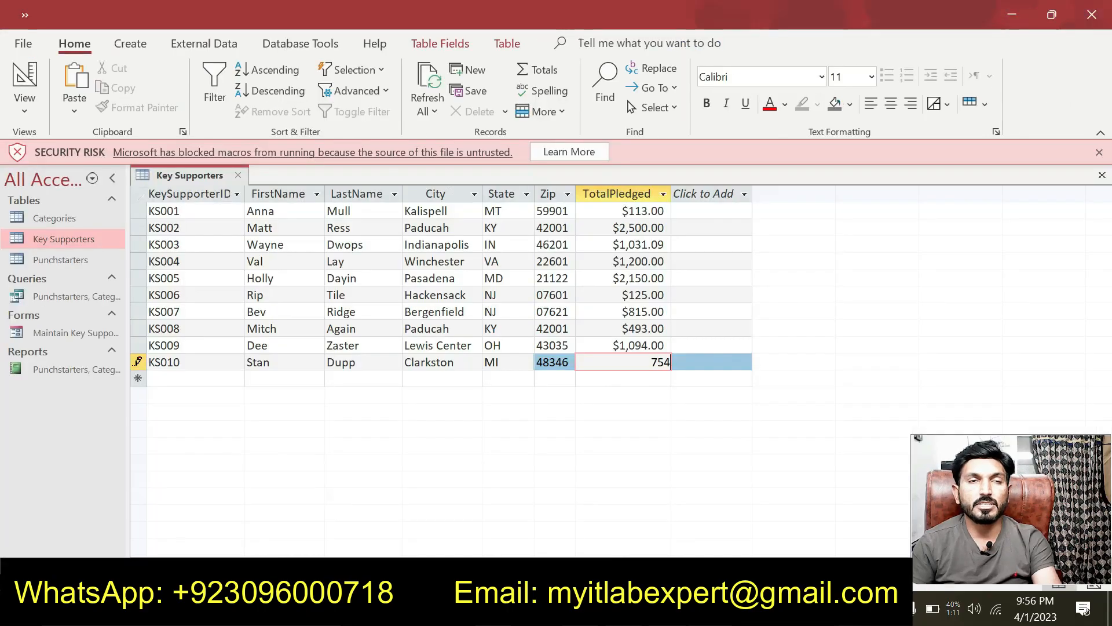
right_click(215, 178)
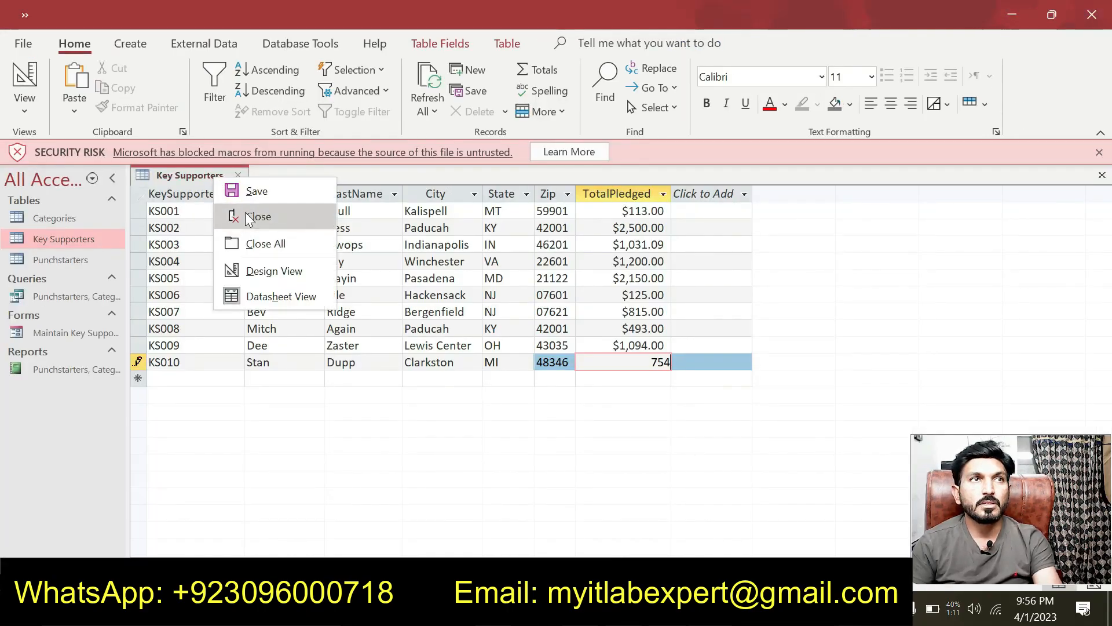
click(250, 217)
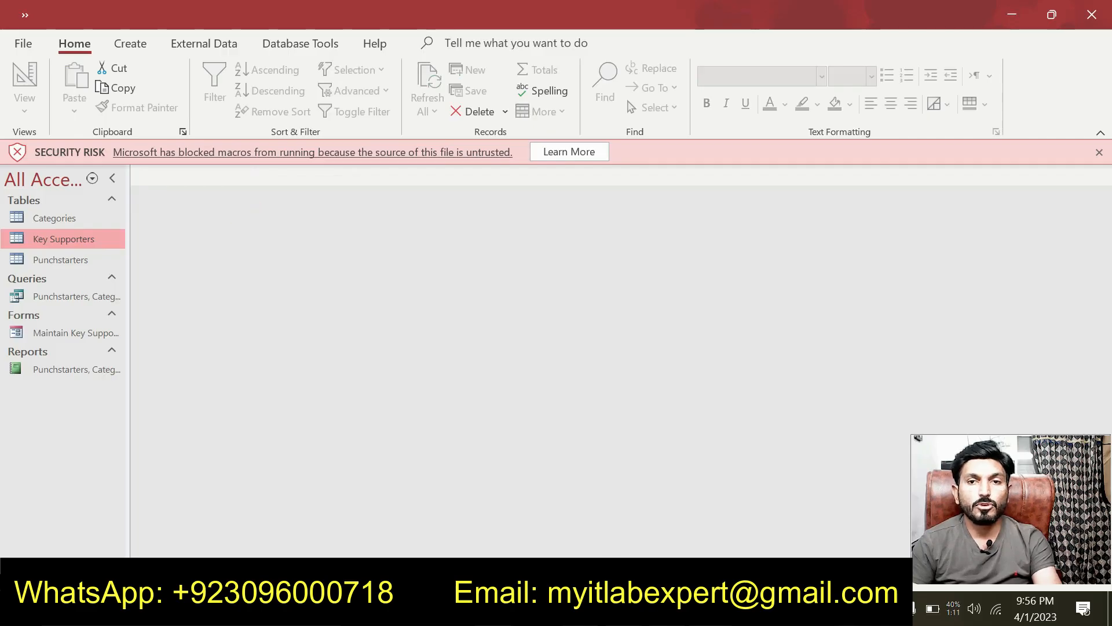
Step: Switch to the Word instructions and remove the turquoise highlighting from the last two highlighted paragraphs of step 2
click(579, 608)
click(599, 270)
drag(600, 270, 335, 222)
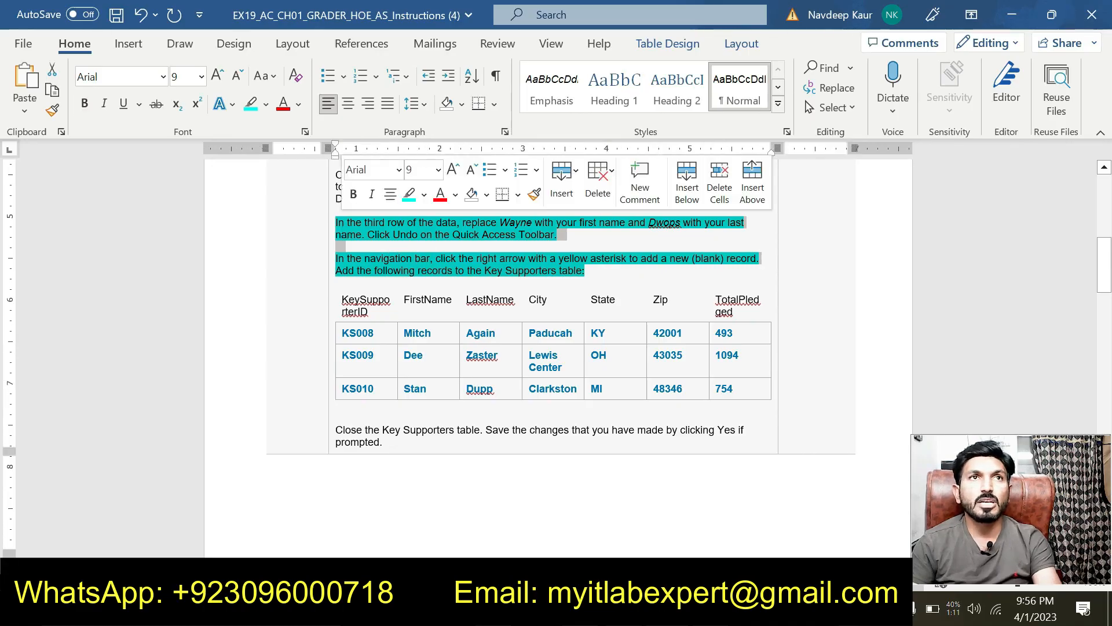
click(407, 195)
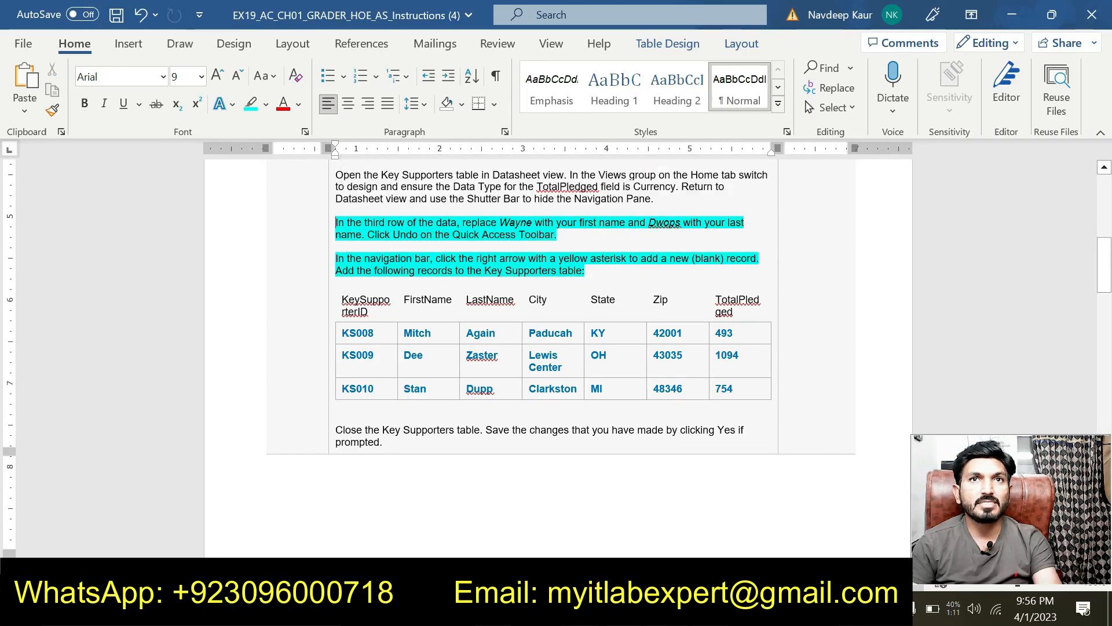
shift+click(596, 270)
click(415, 195)
click(433, 296)
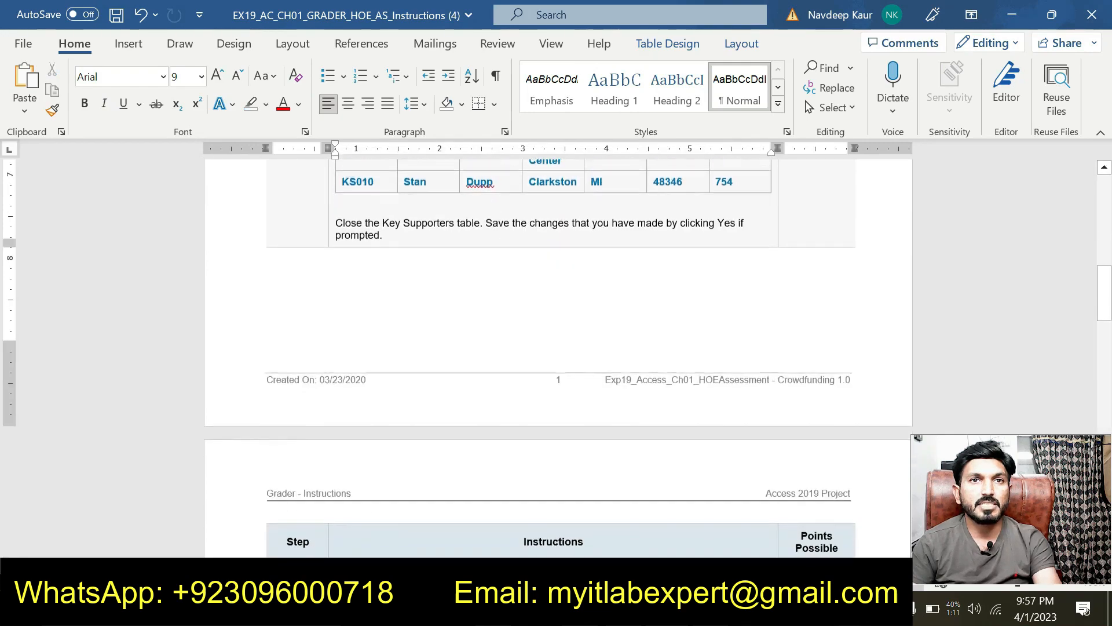
Step: Highlight the step 3 paragraph about displaying the Navigation Pane and using the Find feature in turquoise
scroll(423, 317, down, 5)
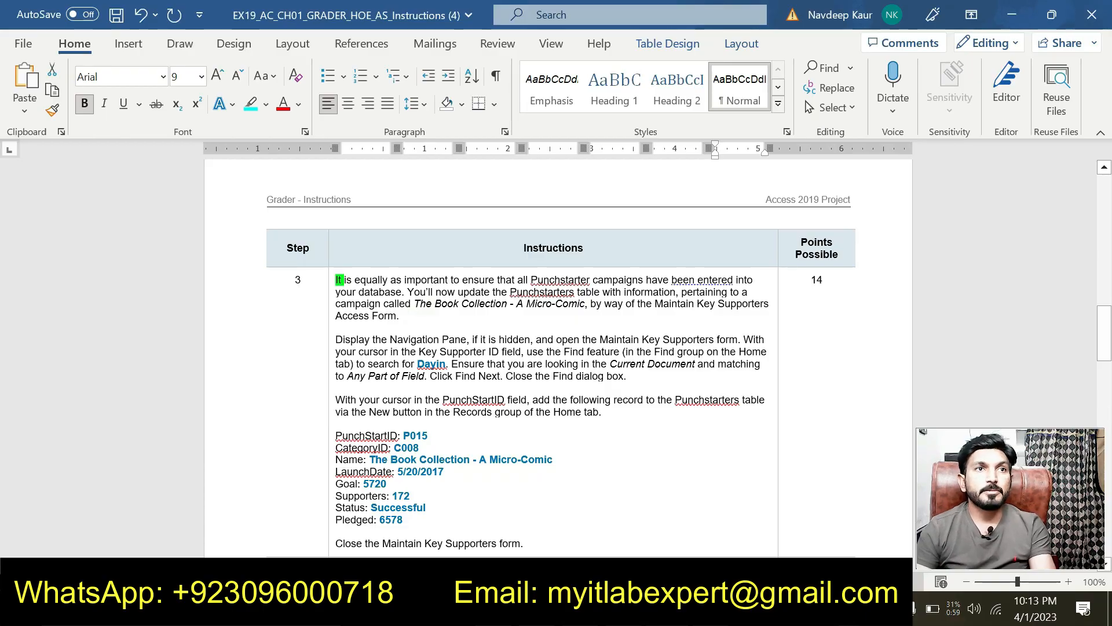
drag(337, 341, 635, 376)
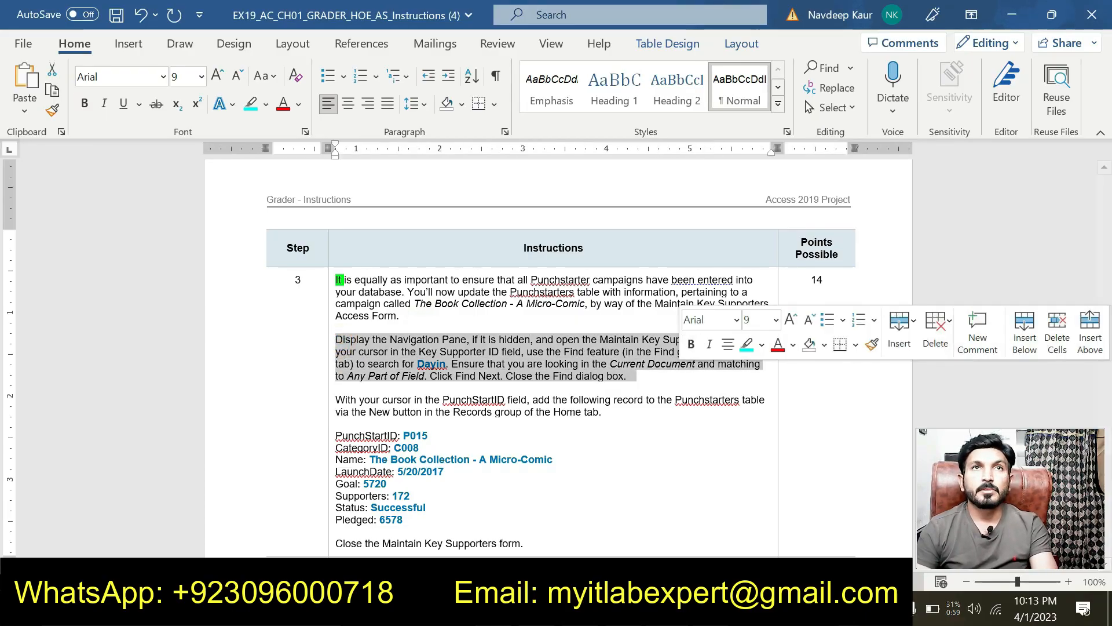
click(745, 345)
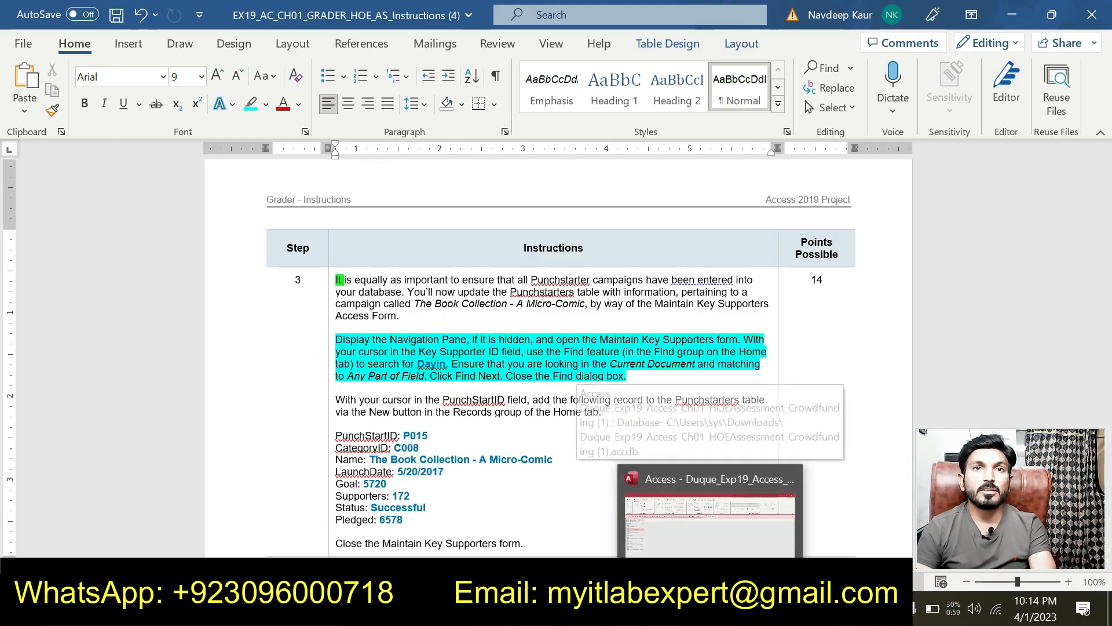
Step: Open the Maintain Key Supporters form in Access, place the cursor in the Key Supporter ID field and recheck the Word instructions
click(711, 608)
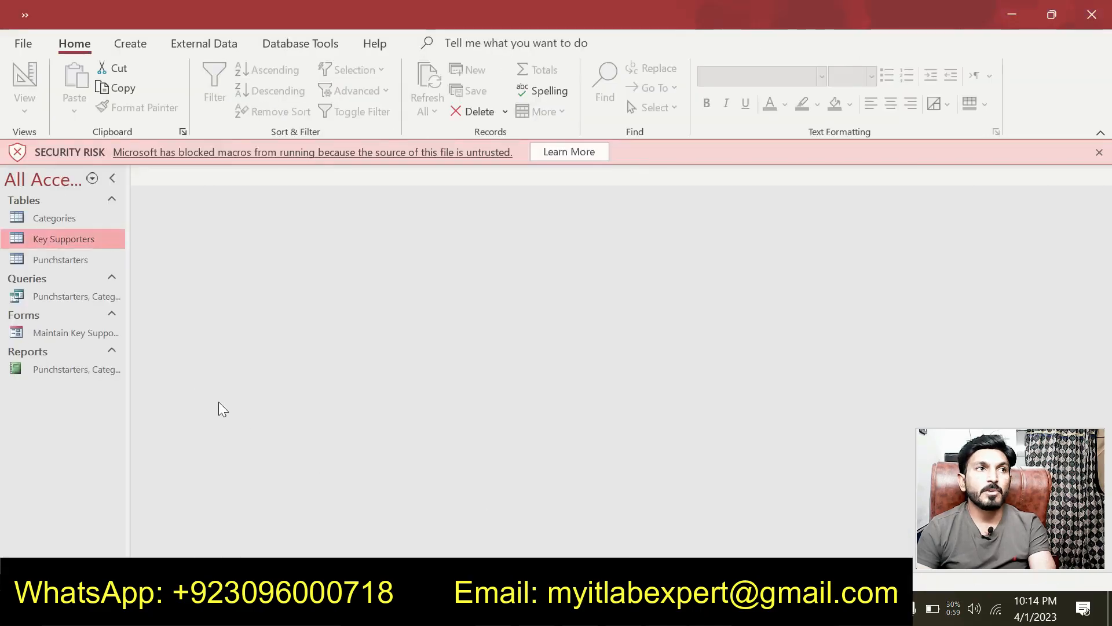
double_click(90, 333)
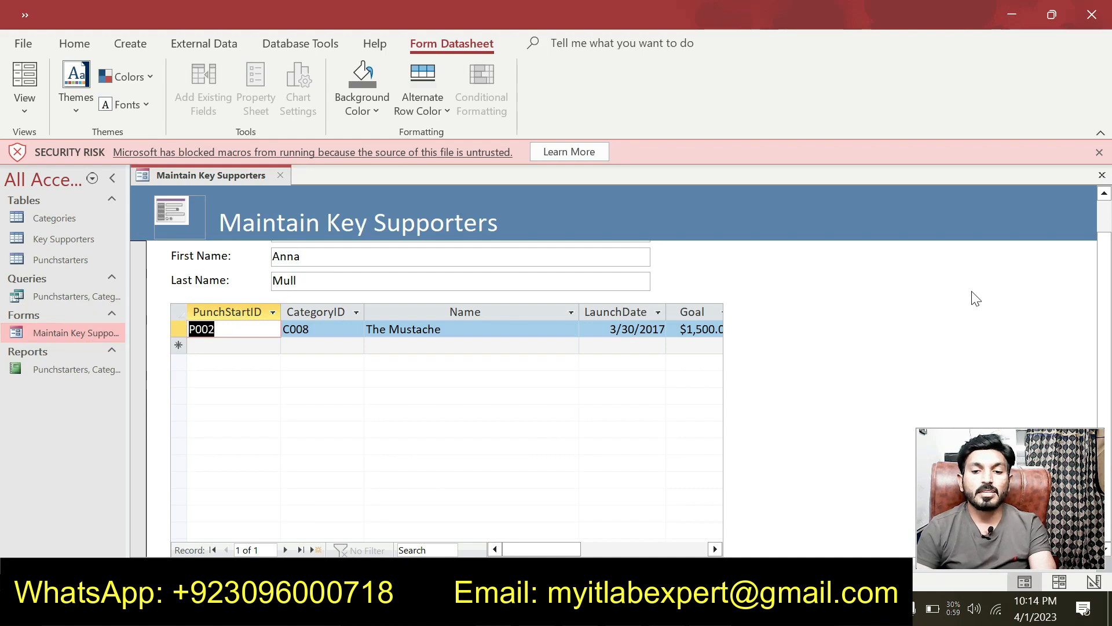
click(1104, 211)
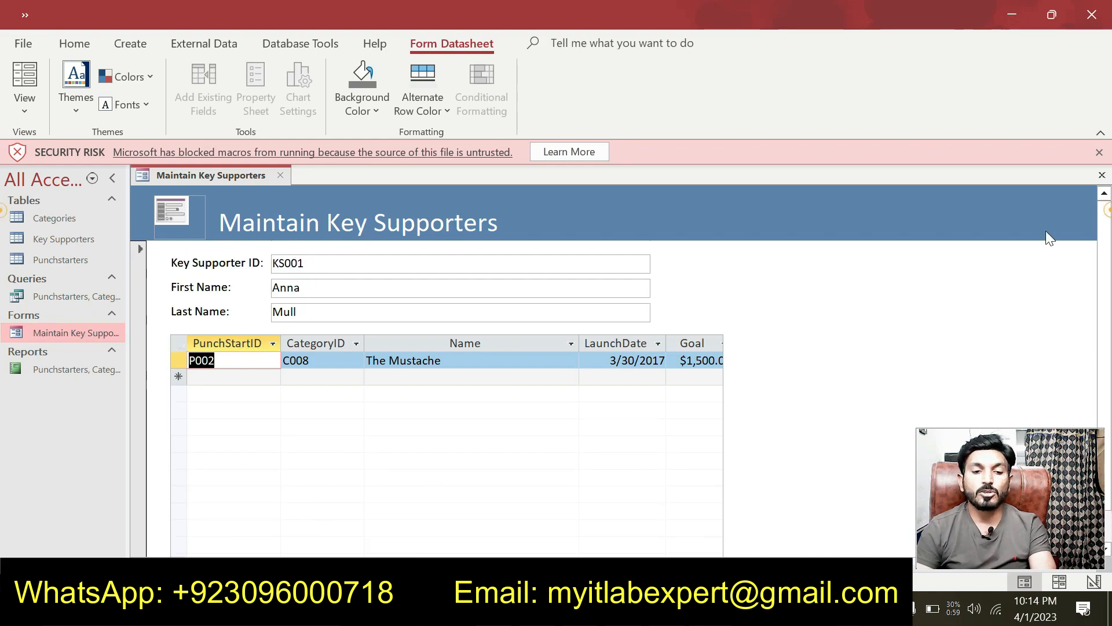
click(350, 261)
key(alt+Tab)
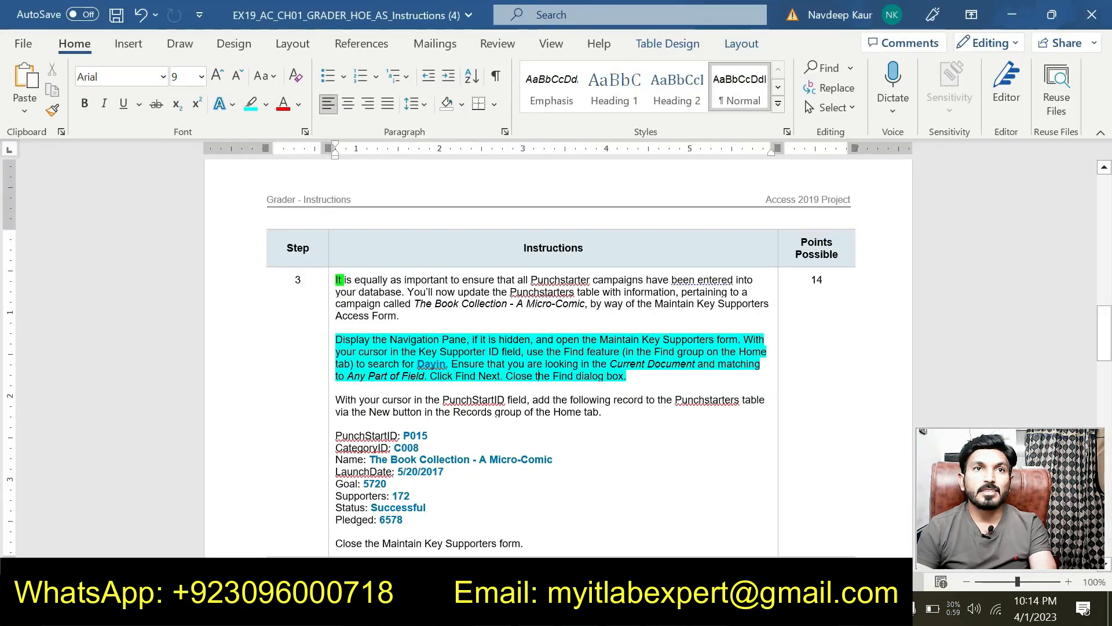
key(alt+Tab)
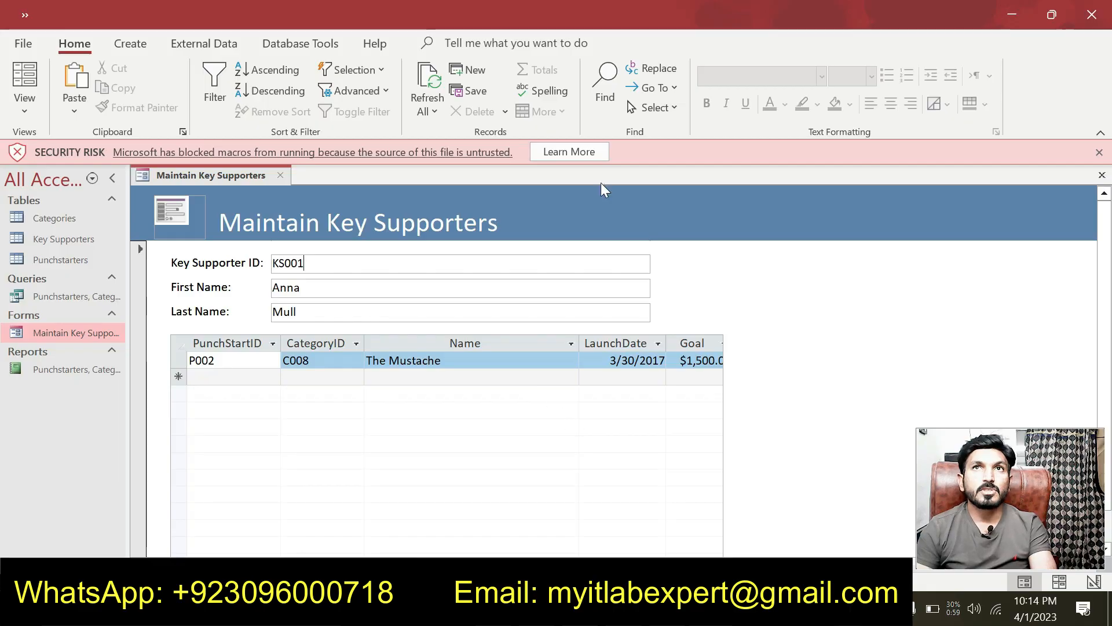
Step: Start Find on the Maintain Key Supporters form and enter the supporter's last name given in step 3 as the search text
click(605, 100)
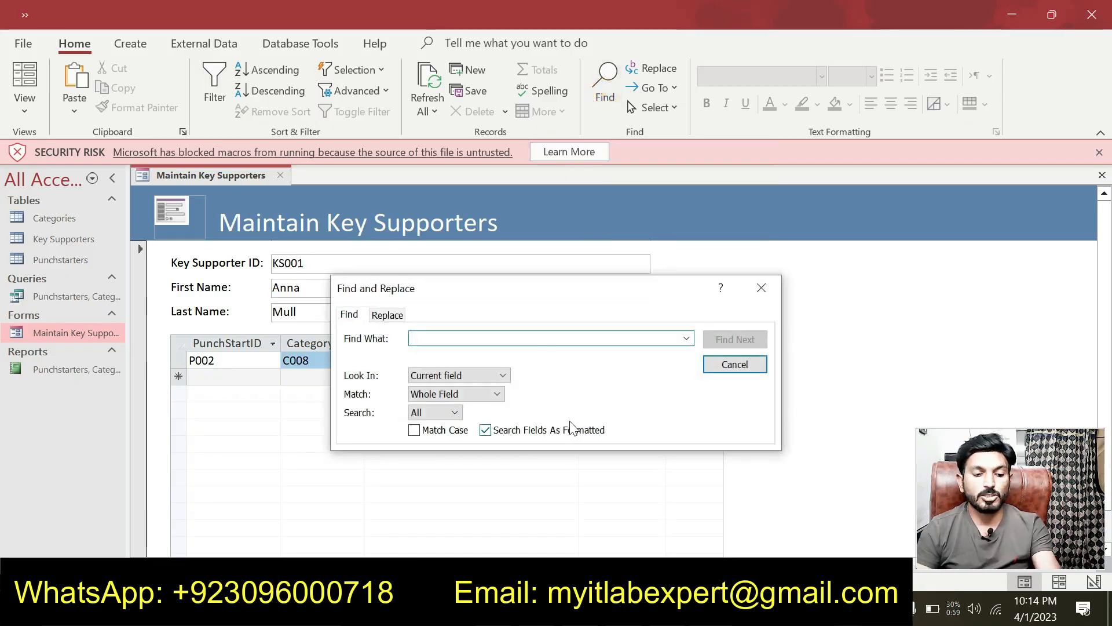
text(a)
key(Caps_Lock)
key(BackSpace)
text(Dayin)
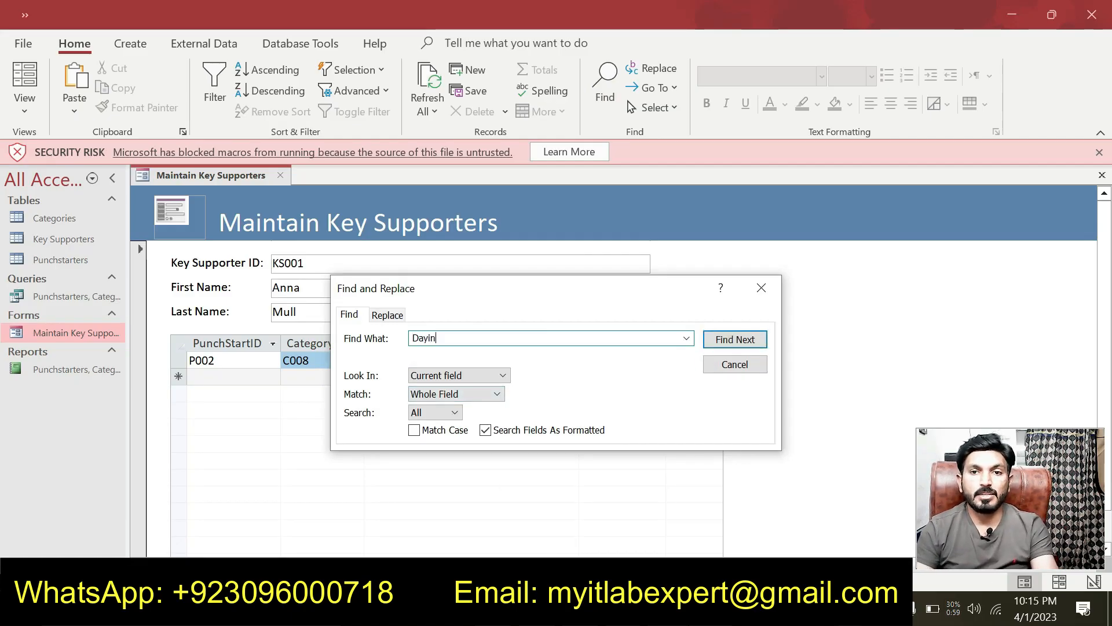
key(alt+Tab)
key(alt+Tab)
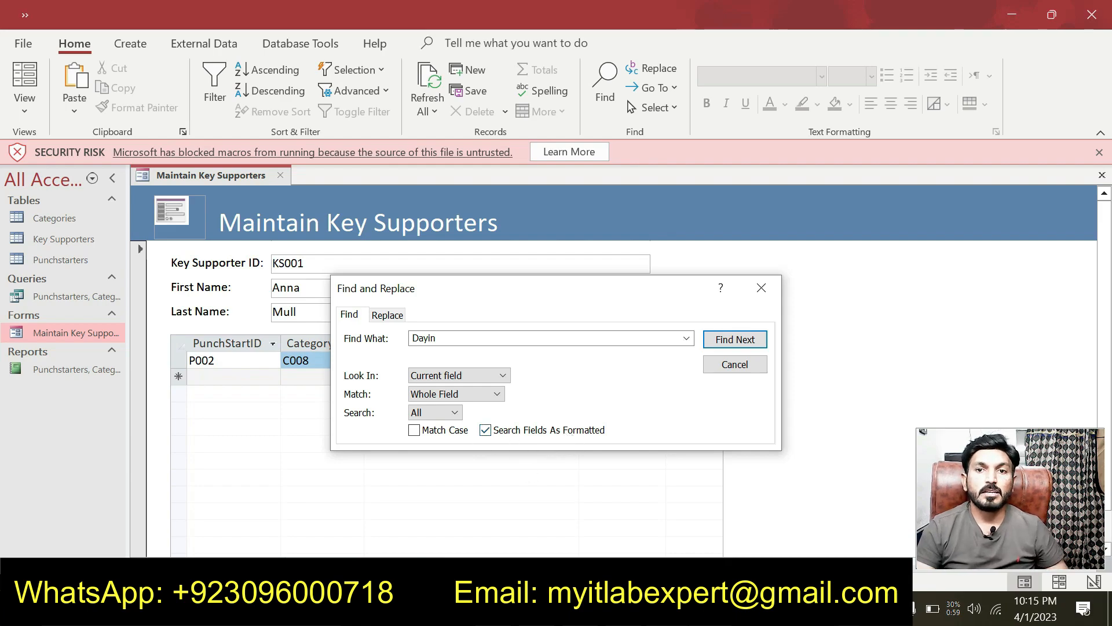
Step: Recheck the search options in the Word instructions and set the Find match option to Any Part of Field
key(alt+Tab)
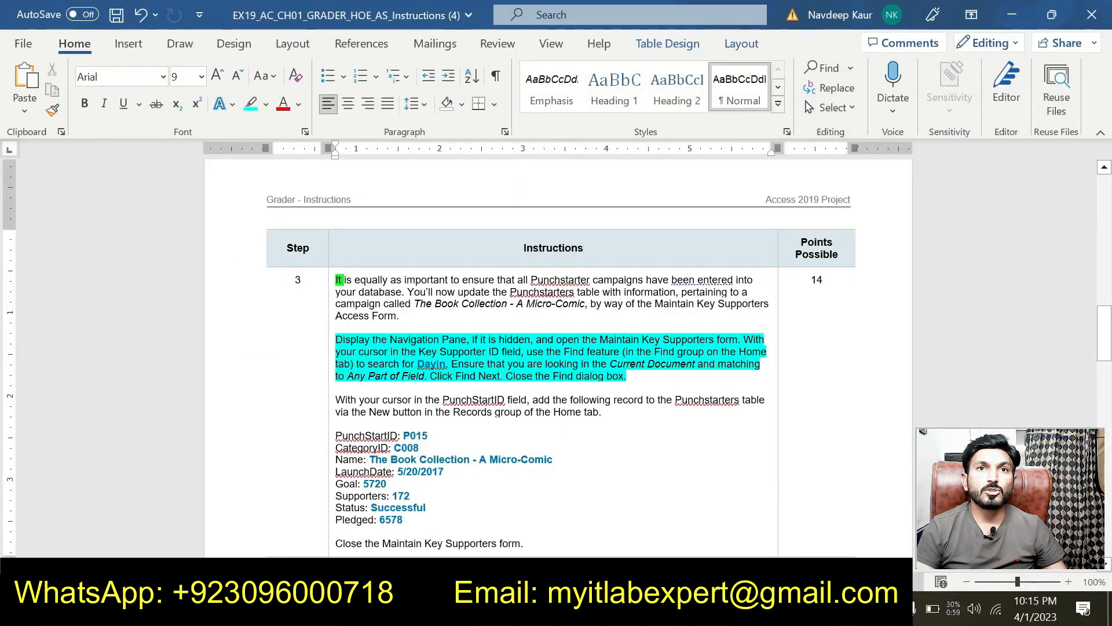
key(alt+Tab)
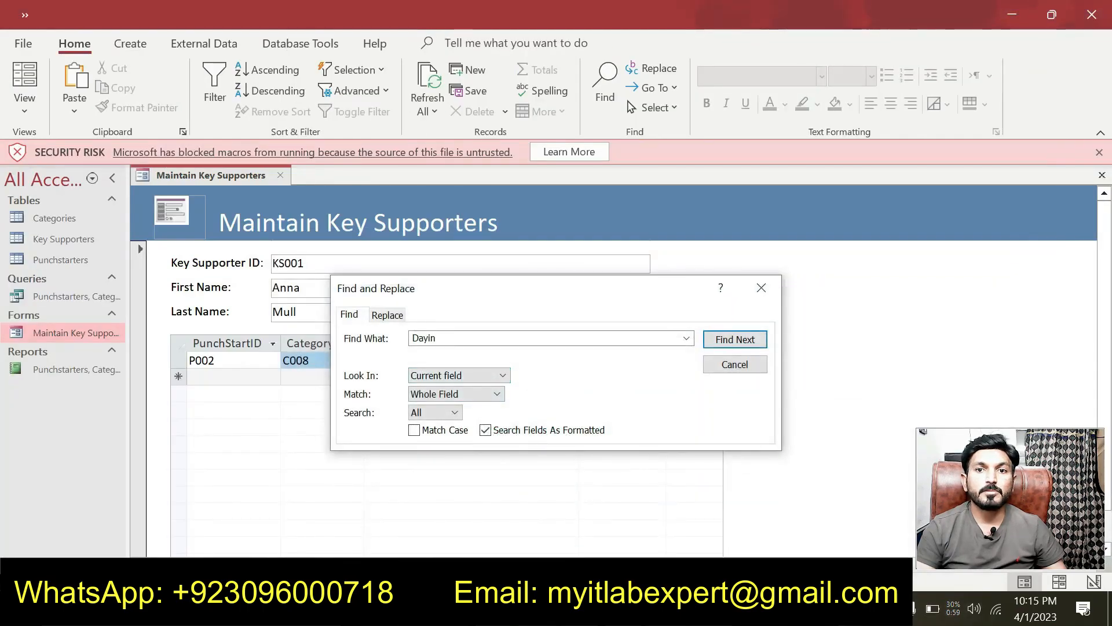
key(alt+Tab)
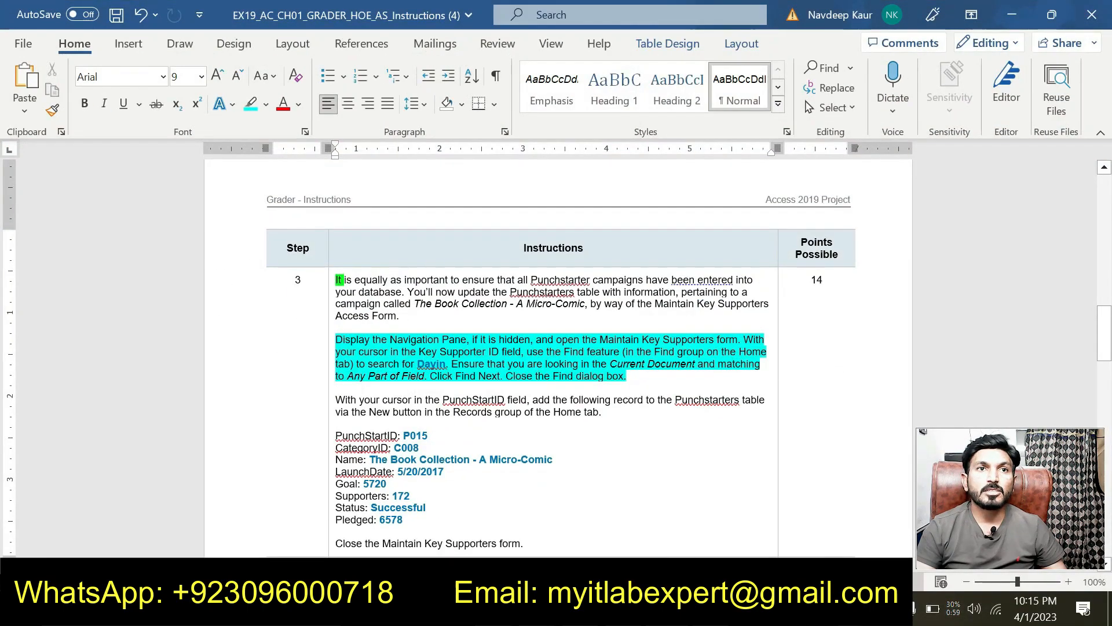
key(alt+Tab)
click(446, 394)
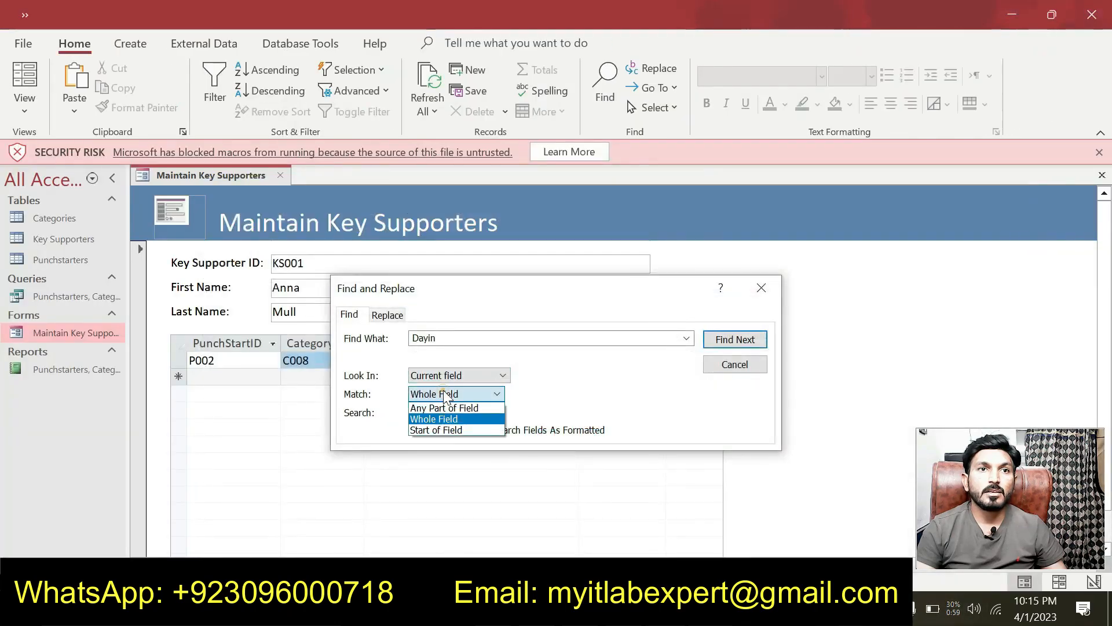
click(450, 409)
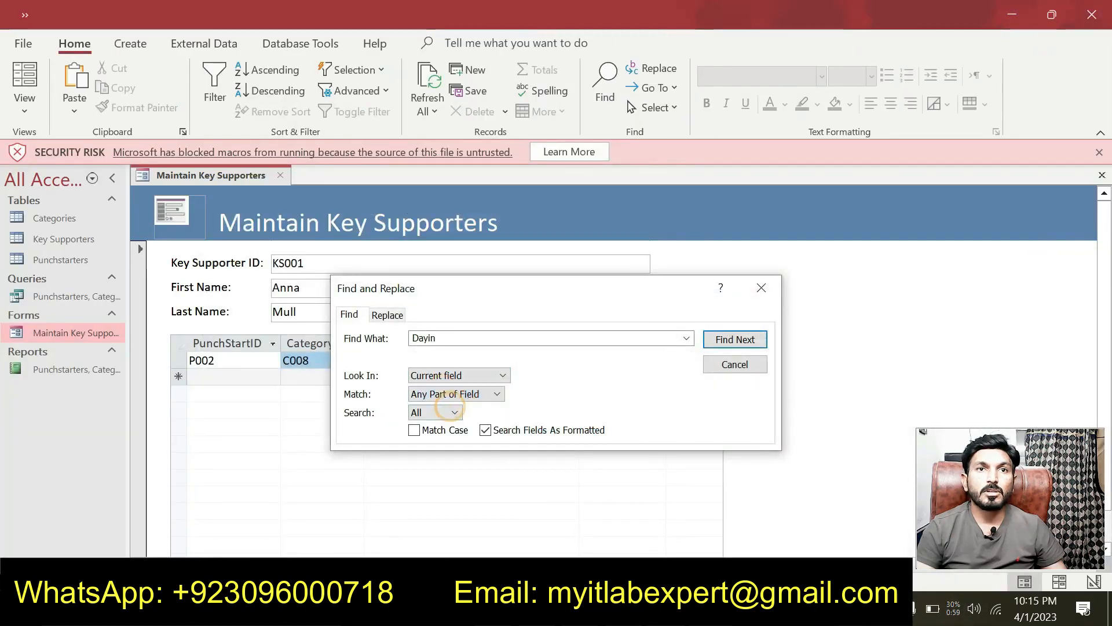
Step: Compare the Find settings with the Word instructions and search all records in the current field for the entered last name
key(alt+Tab)
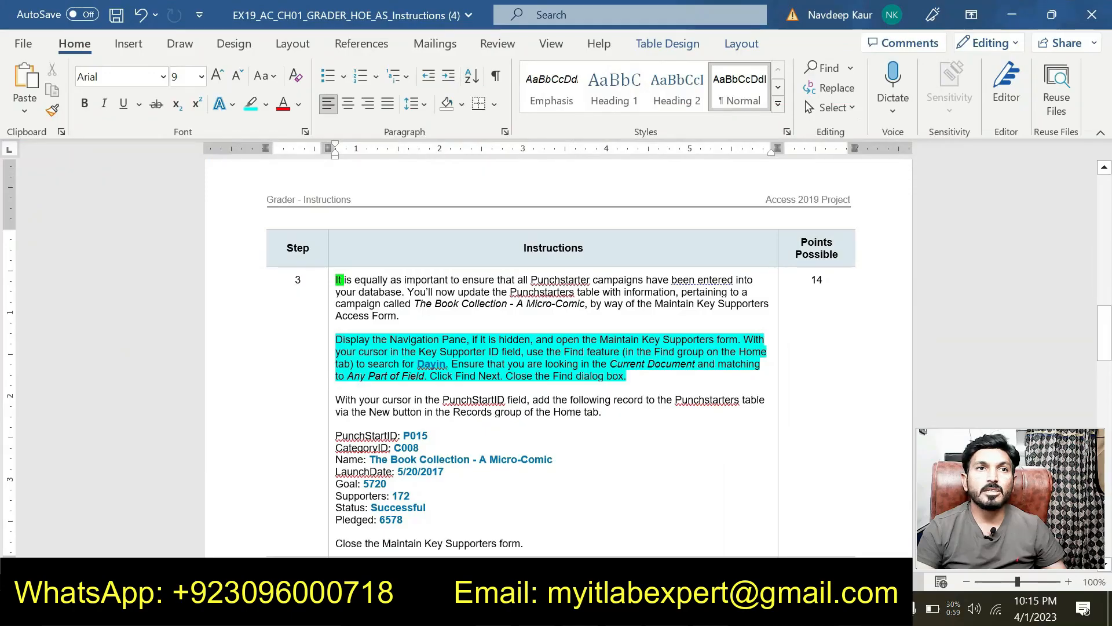
key(alt+Tab)
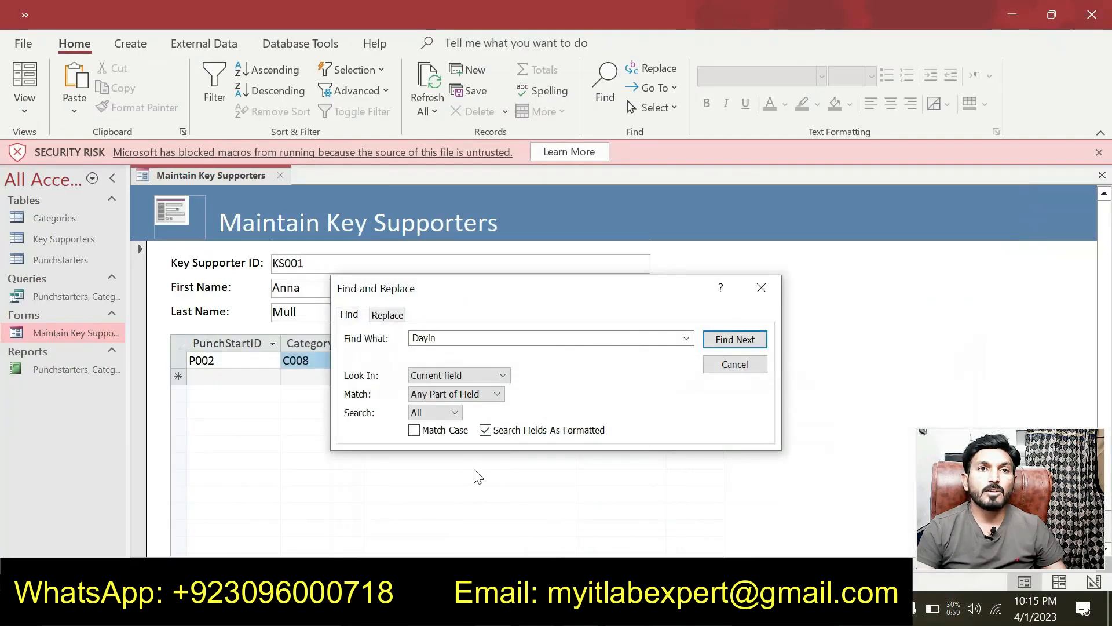
click(456, 413)
click(446, 451)
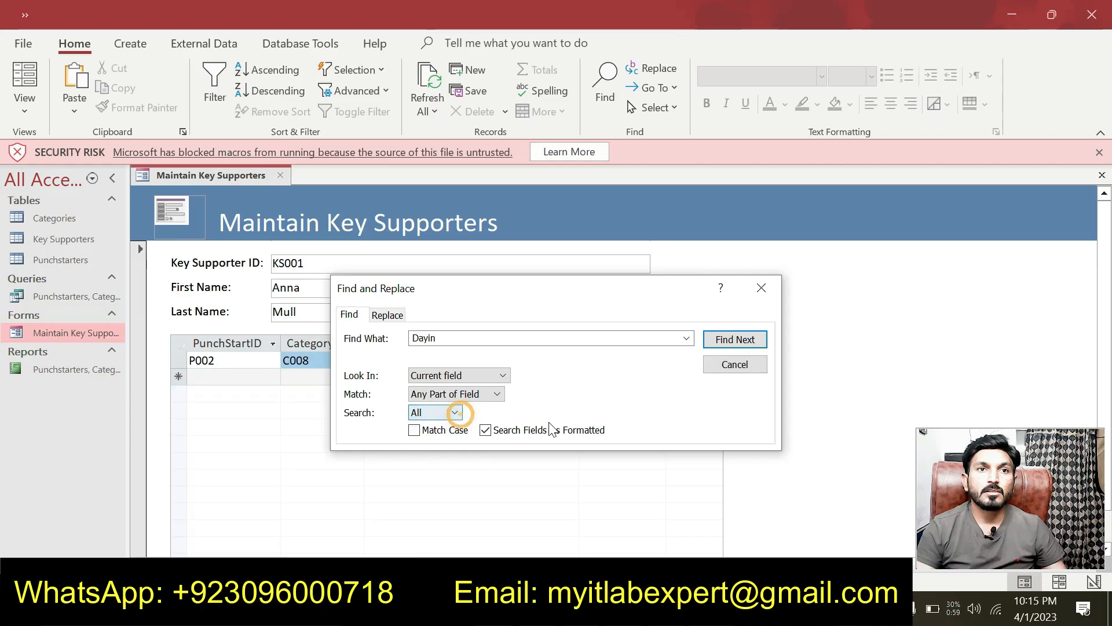
click(735, 340)
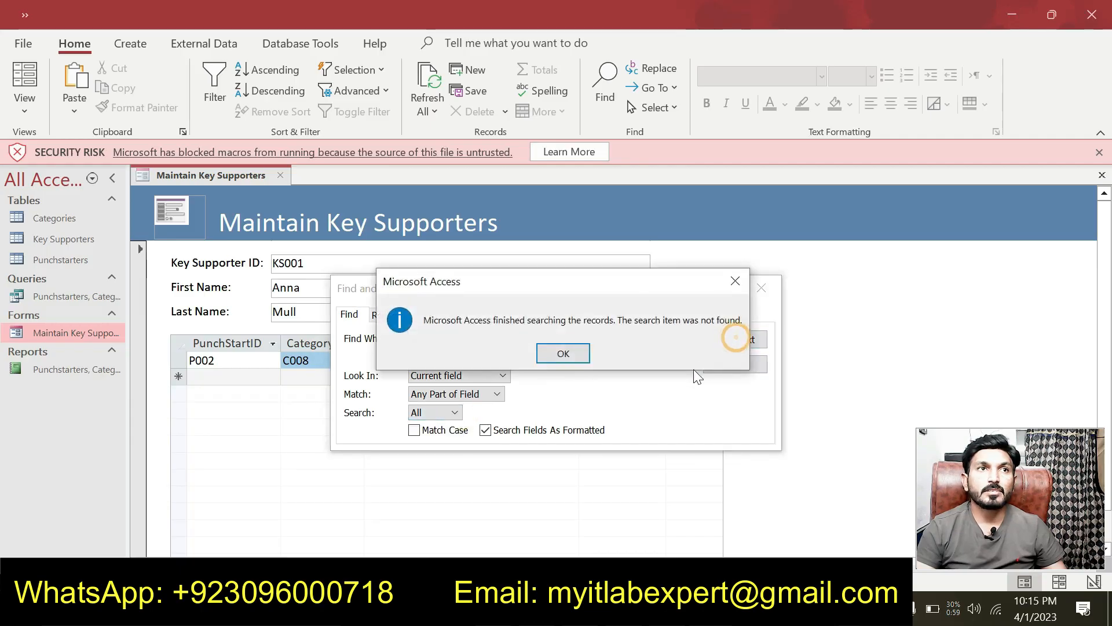
Step: Recheck the search scope in the Word instructions, set Find to look in the current document and find the supporter's last name
click(566, 353)
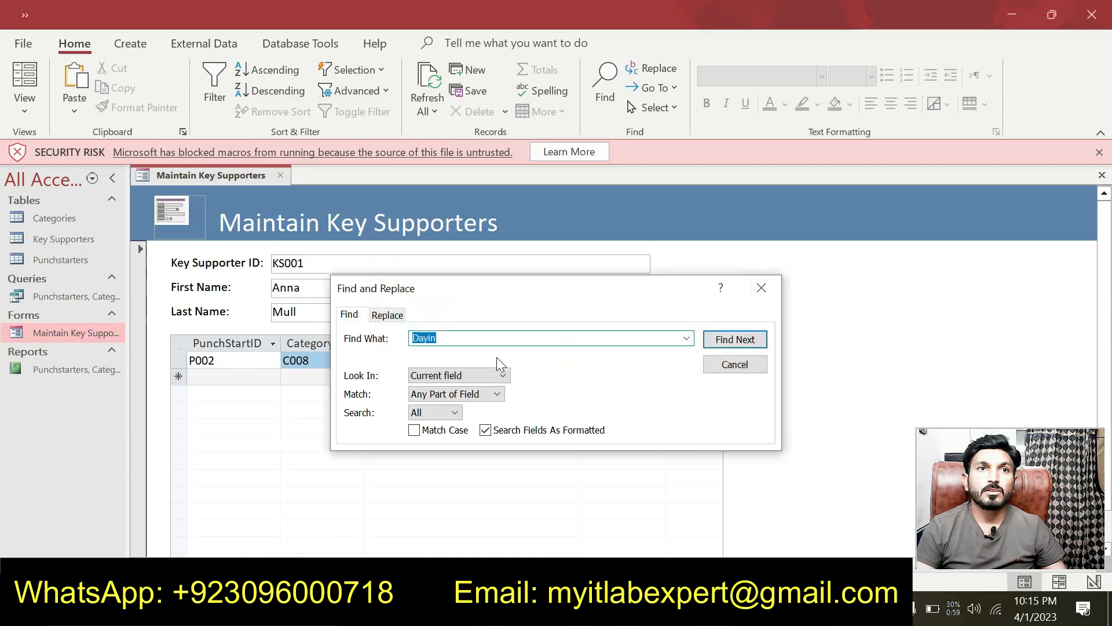
key(alt+Tab)
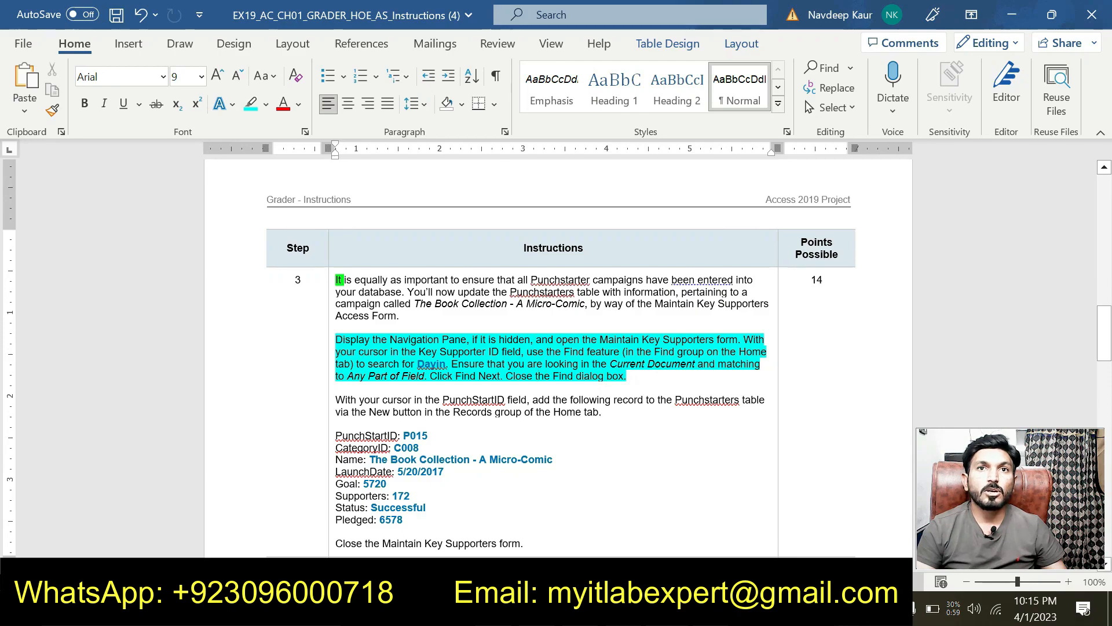
key(alt+Tab)
key(alt+Tab)
key(alt+Tab)
click(456, 376)
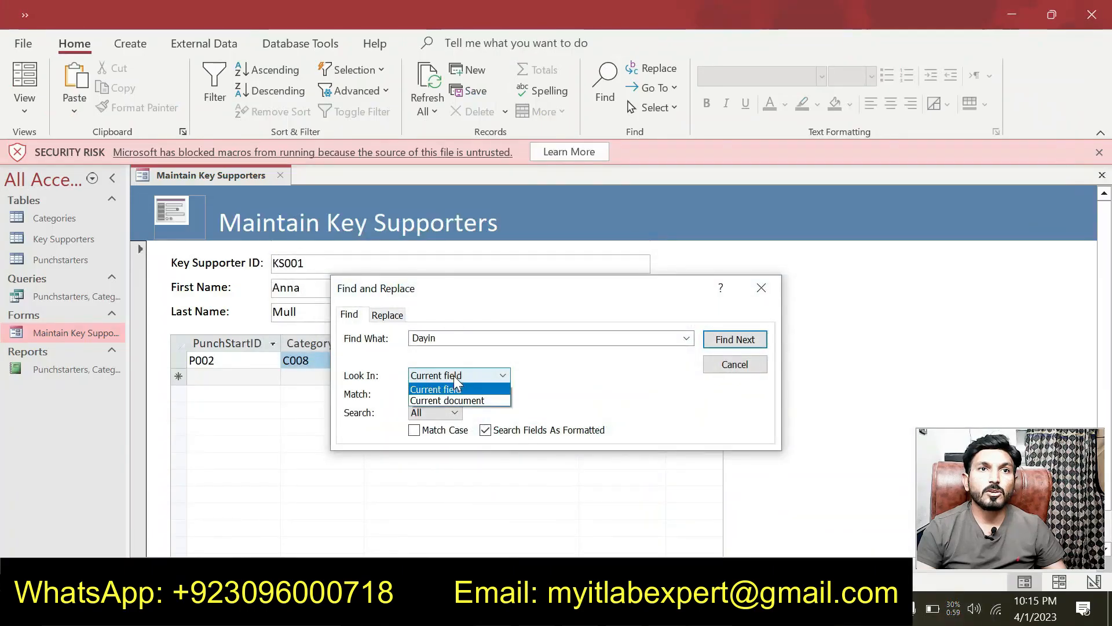
click(455, 403)
click(714, 341)
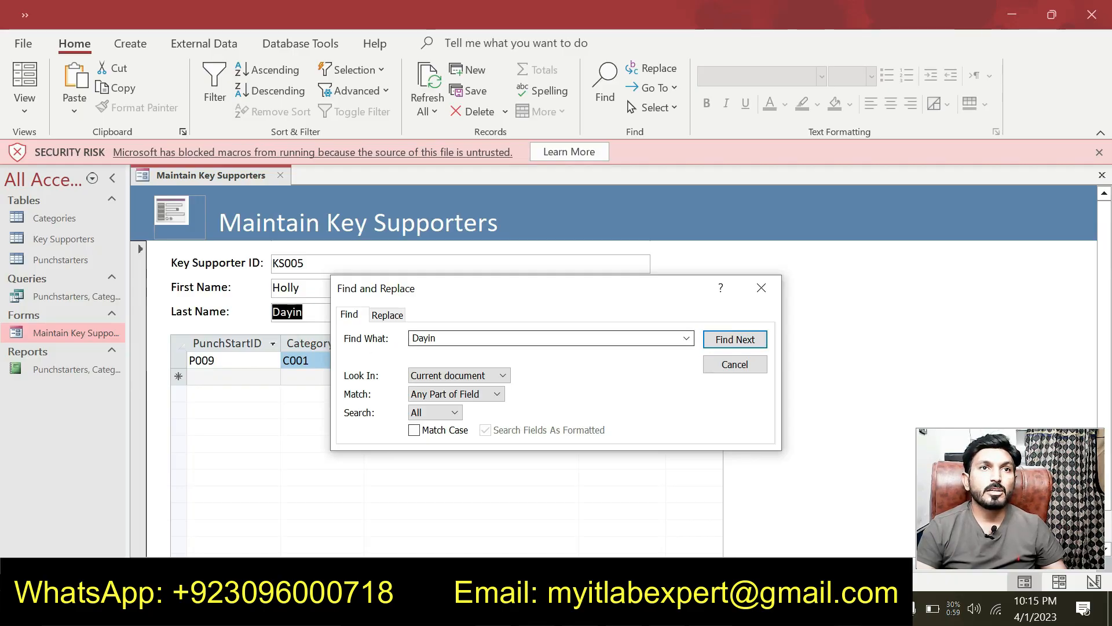
Step: Recheck step 3 in the Word instructions, return to Access and close the Find and Replace dialog
key(alt+Tab)
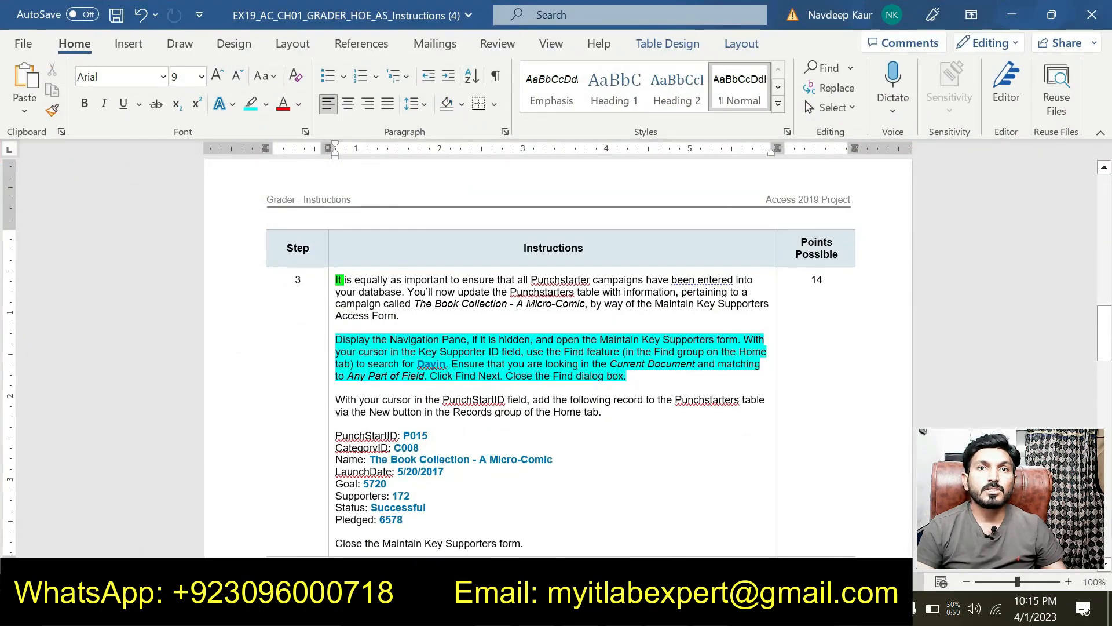
key(alt+Tab)
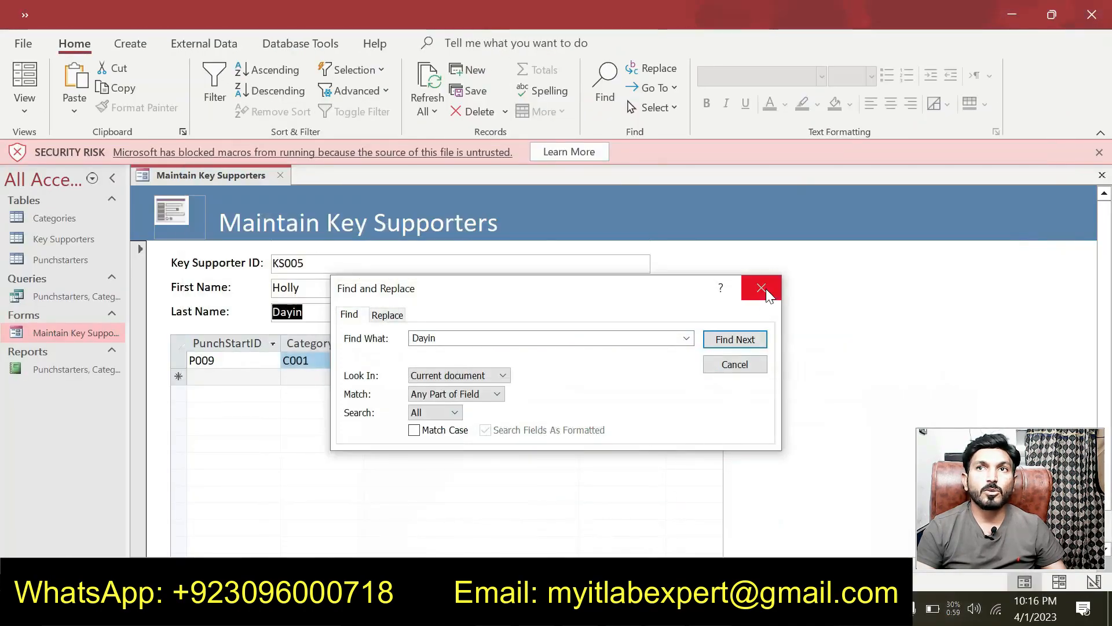
click(762, 288)
Step: Following the Word instructions, place the cursor in the subform's PunchStartID field and start a new record for the found supporter
key(alt+Tab)
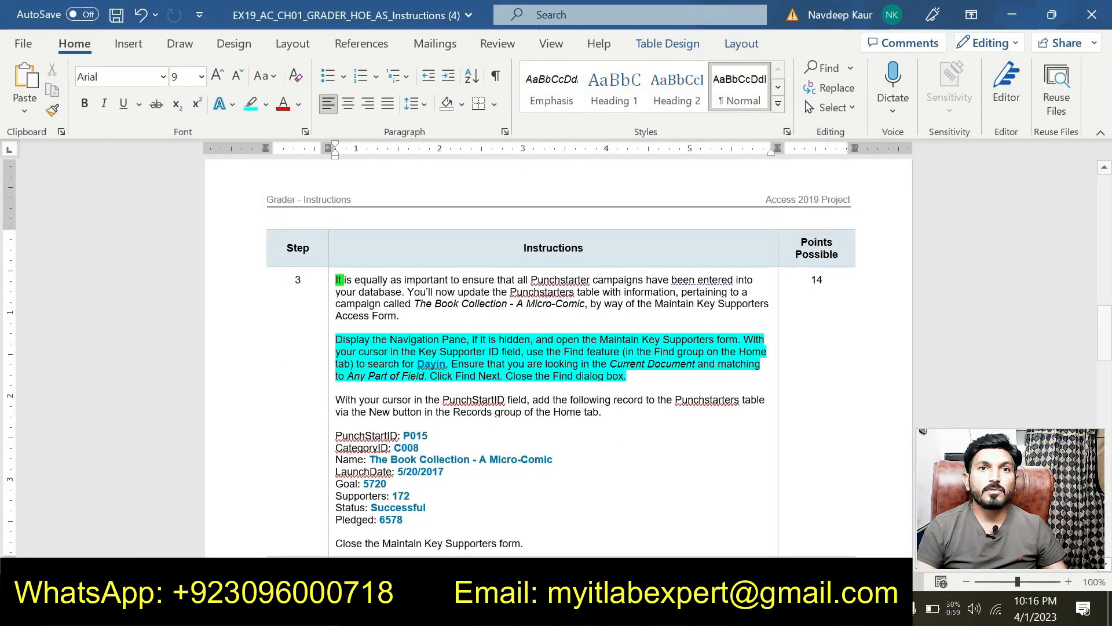
key(alt+Tab)
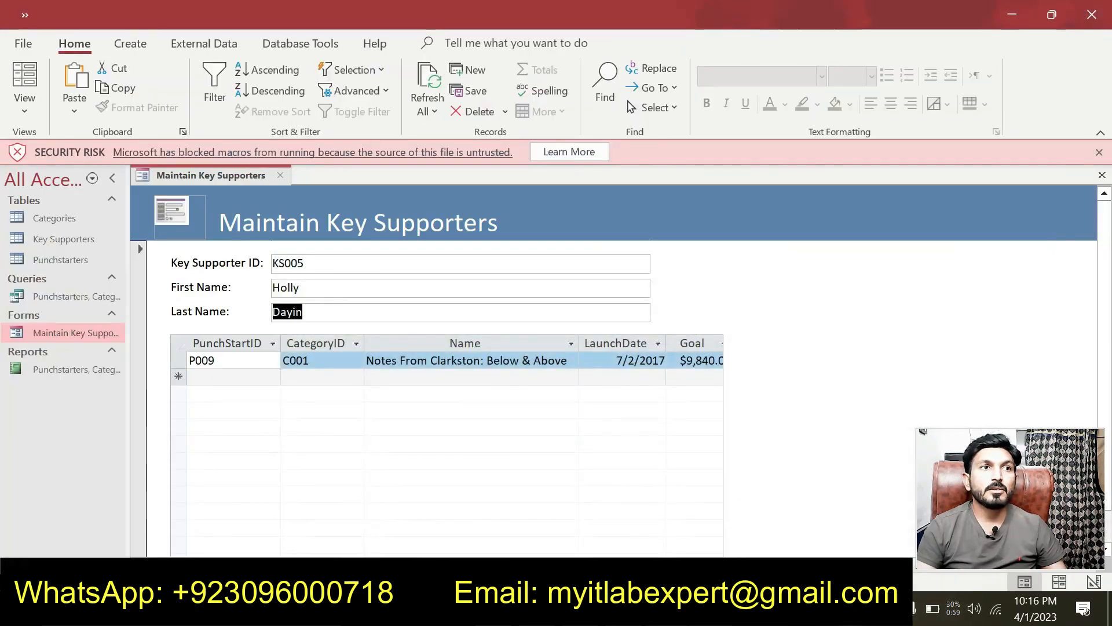
click(239, 361)
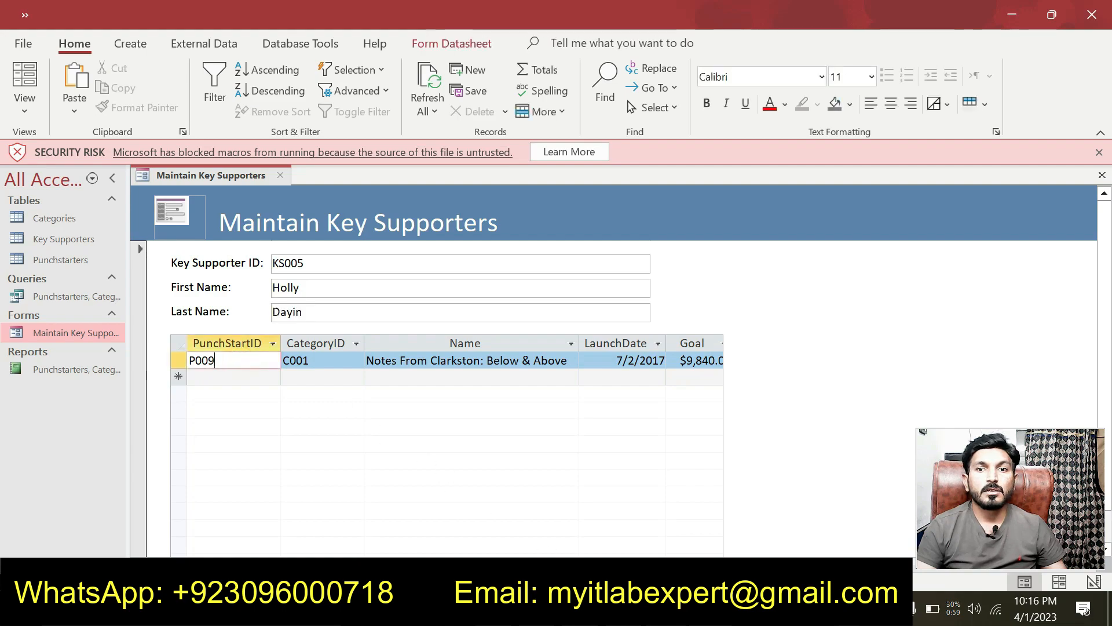
key(alt+Tab)
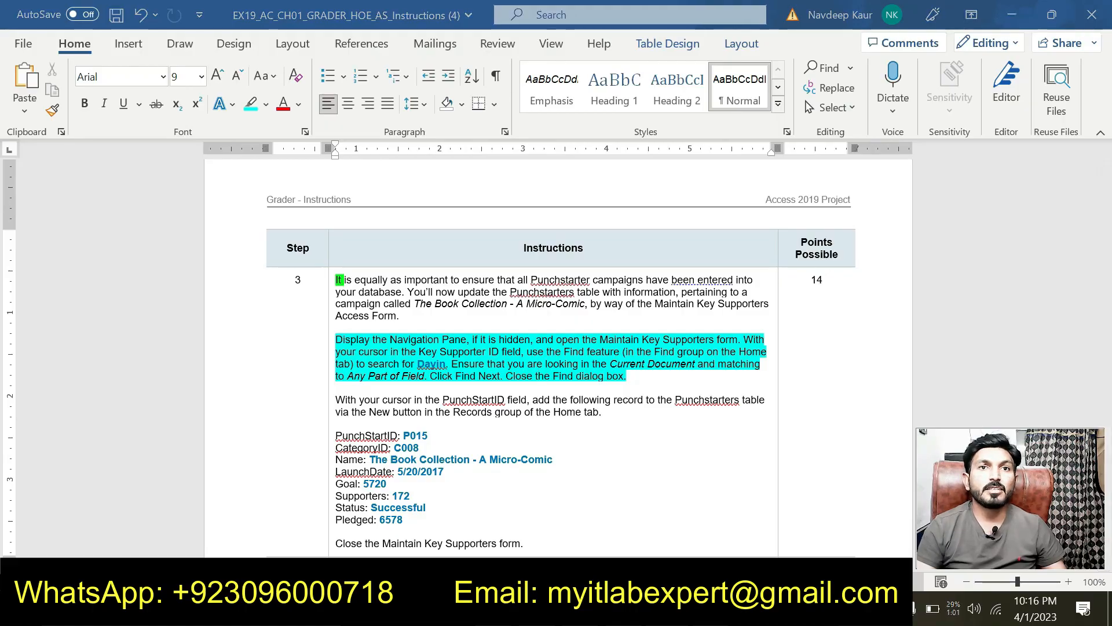
key(alt+Tab)
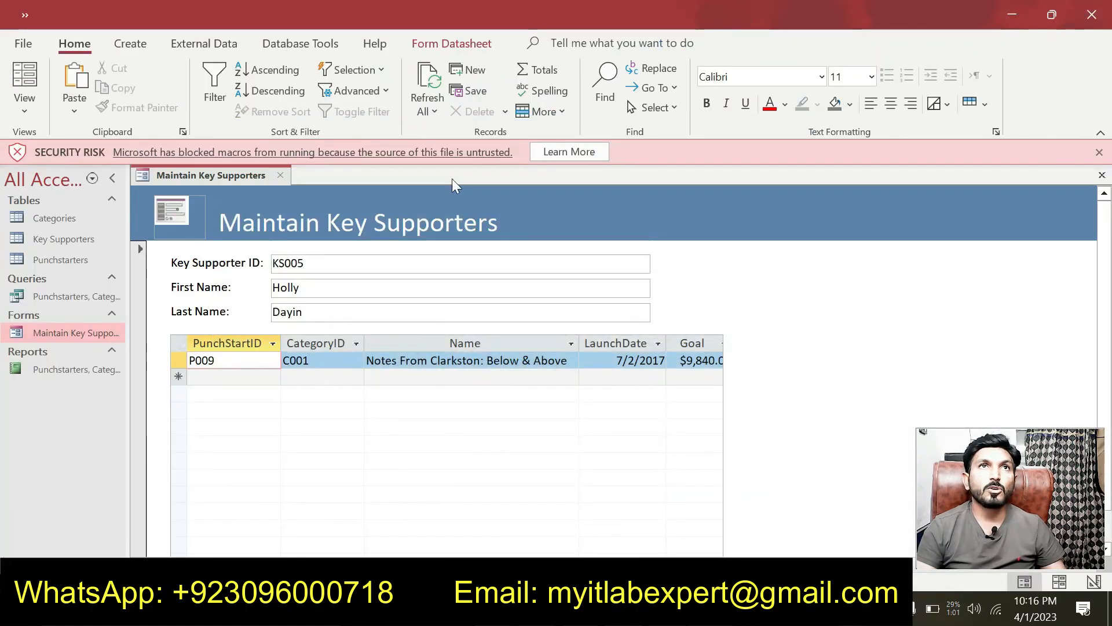
click(484, 73)
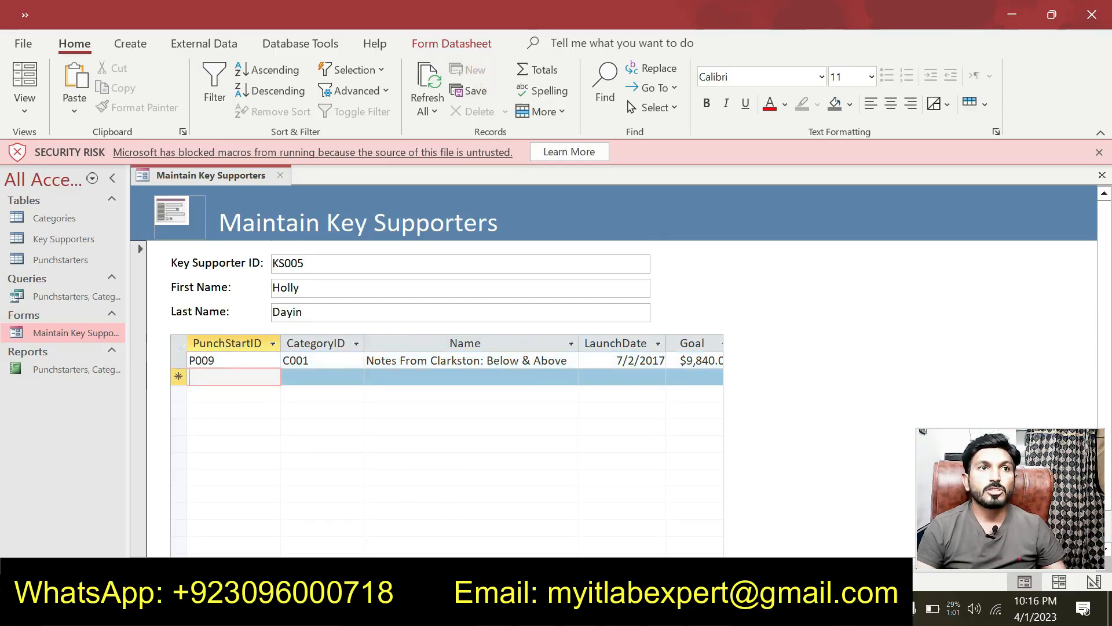
Step: Copy P015 from the Word instructions into the new Access record's PunchStartID field
key(alt+Tab)
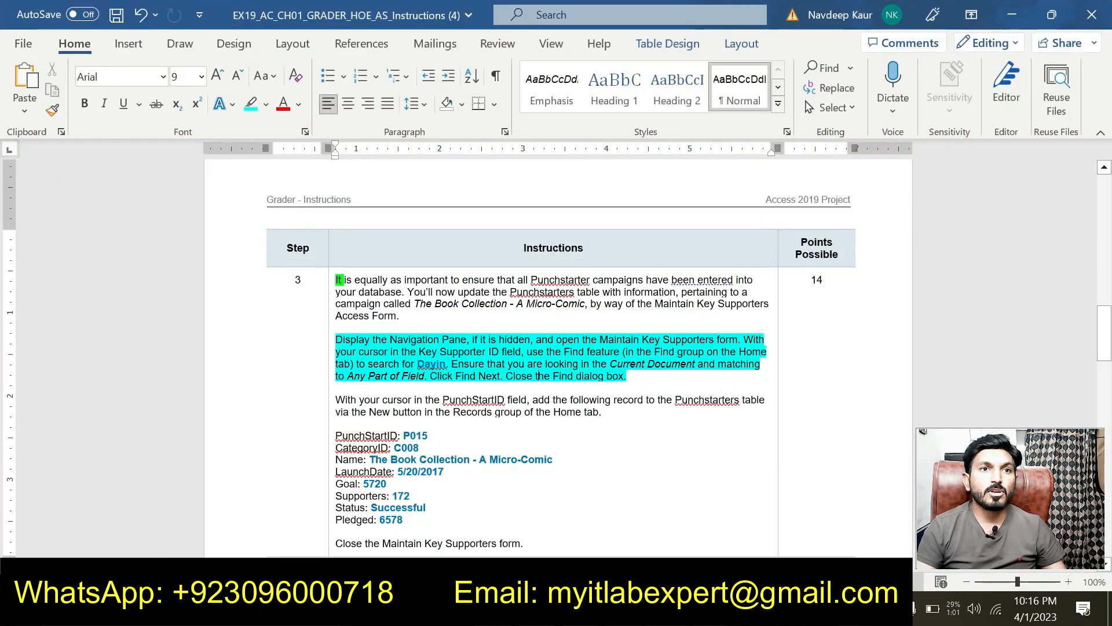
drag(404, 435, 421, 435)
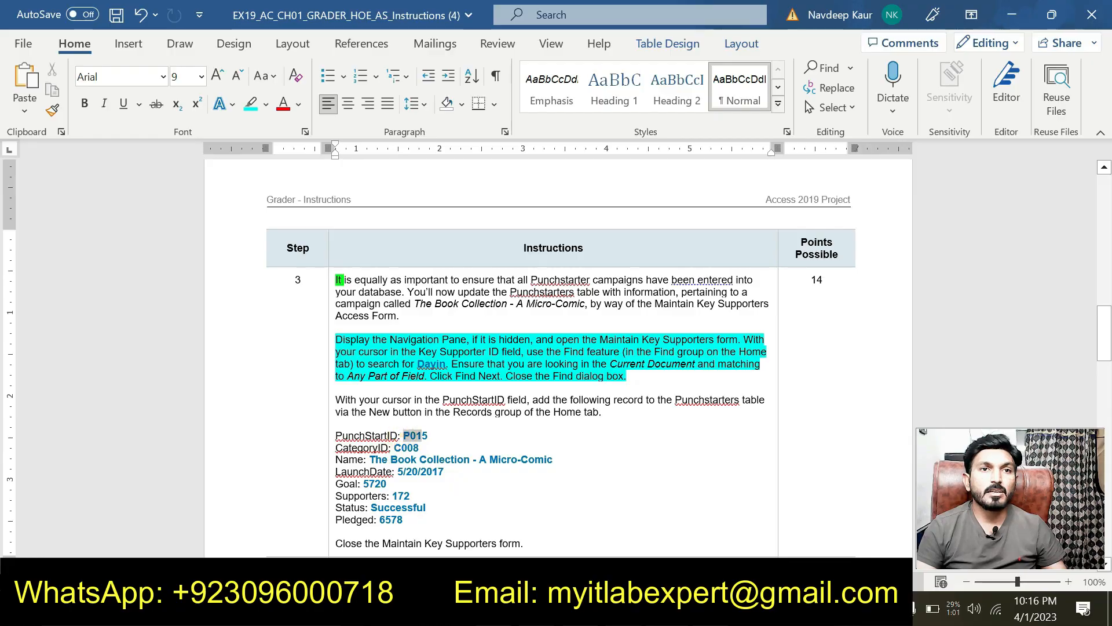
key(ctrl+c)
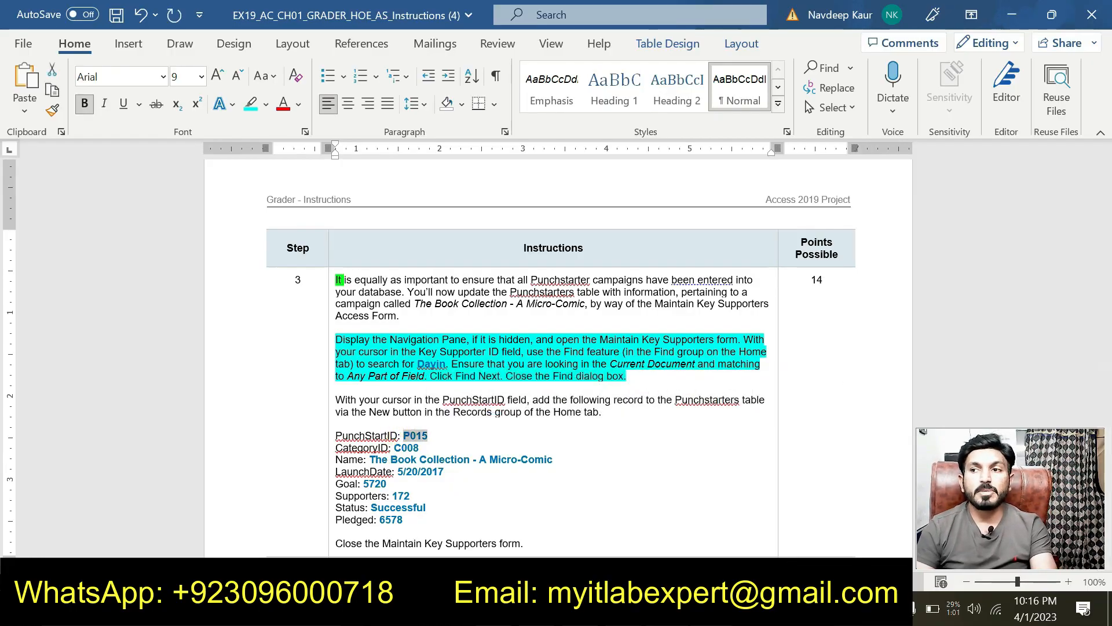
key(alt+Tab)
key(ctrl+v)
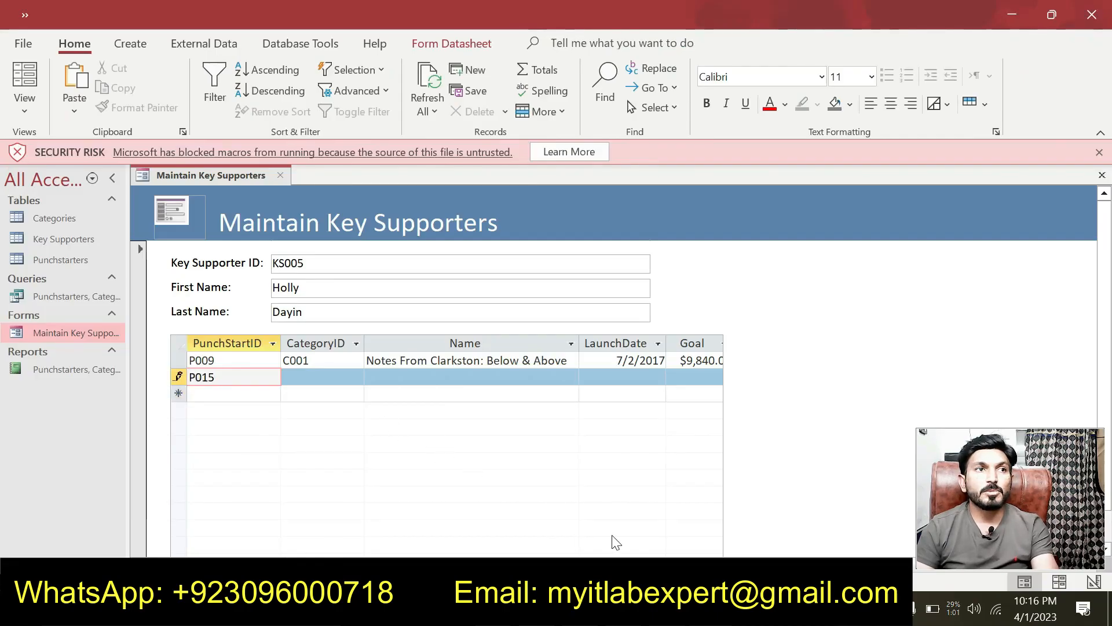
Step: Copy C008 from the Word instructions into the CategoryID field of record P015 in Access
key(alt+Tab)
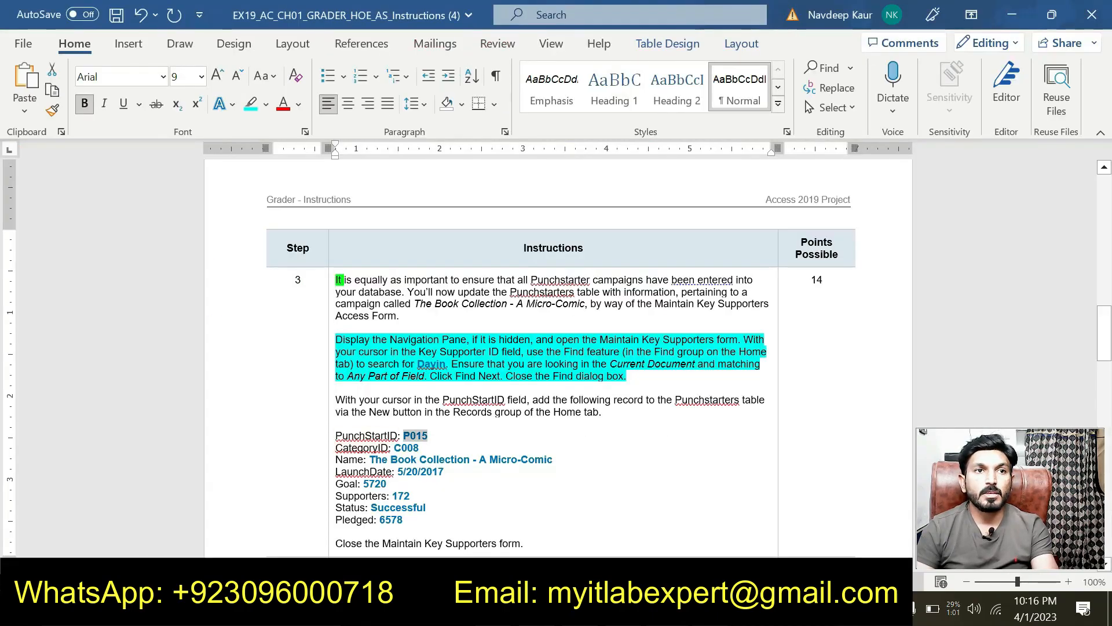
double_click(411, 447)
click(411, 447)
drag(412, 448, 394, 448)
key(ctrl+c)
key(alt+Tab)
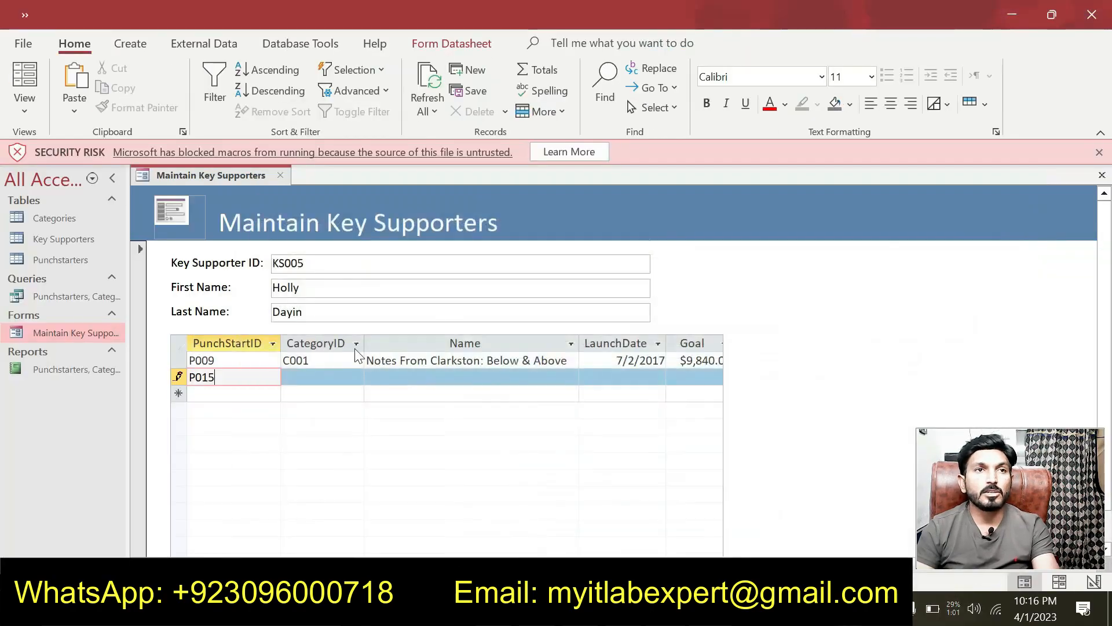
click(323, 377)
key(ctrl+v)
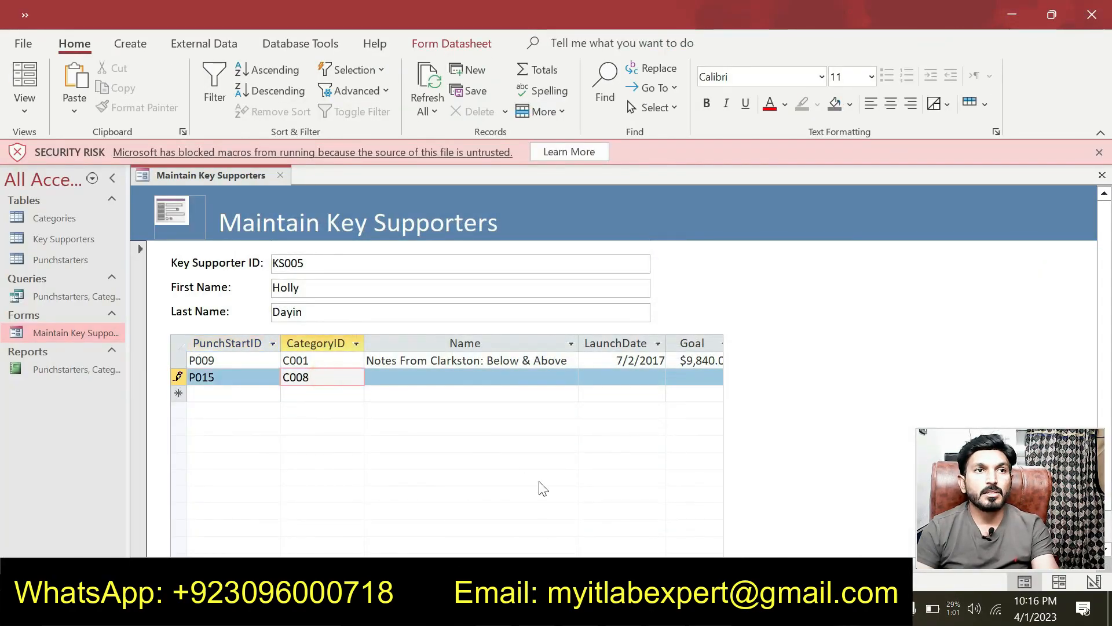
Step: Copy the campaign name The Book Collection - A Micro-Comic from Word into the Name field of record P015 in Access
key(alt+Tab)
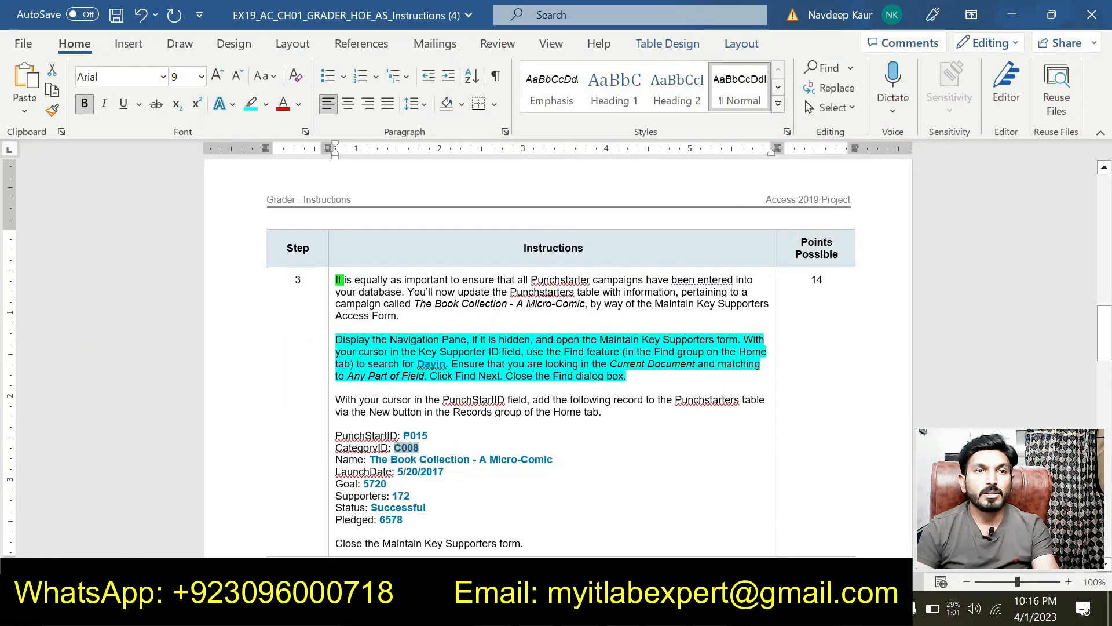
drag(370, 458, 553, 459)
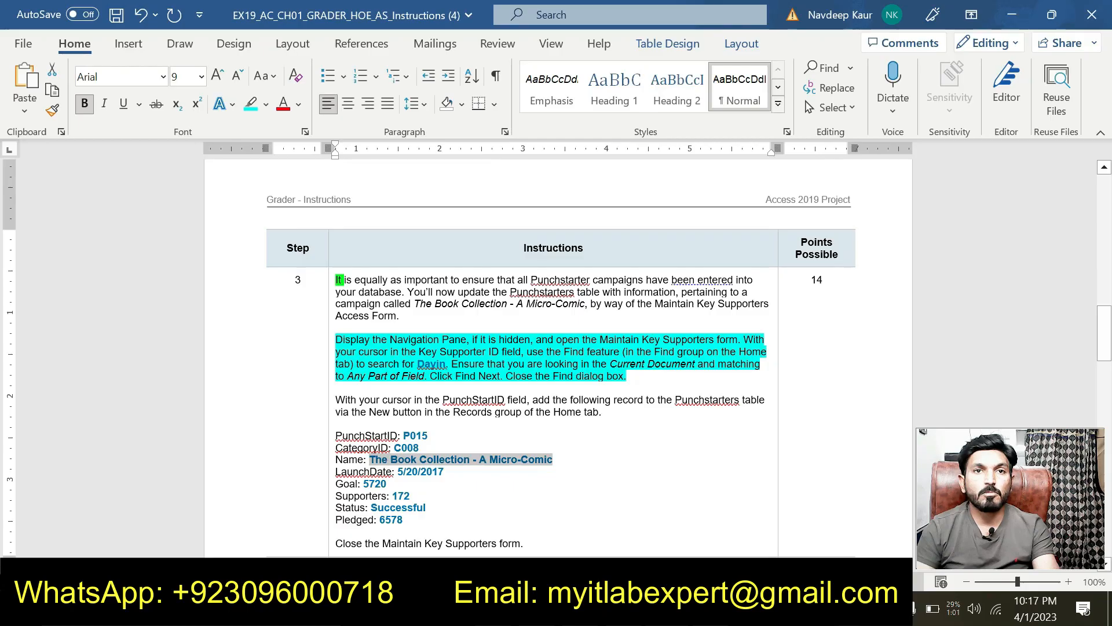
key(alt+Tab)
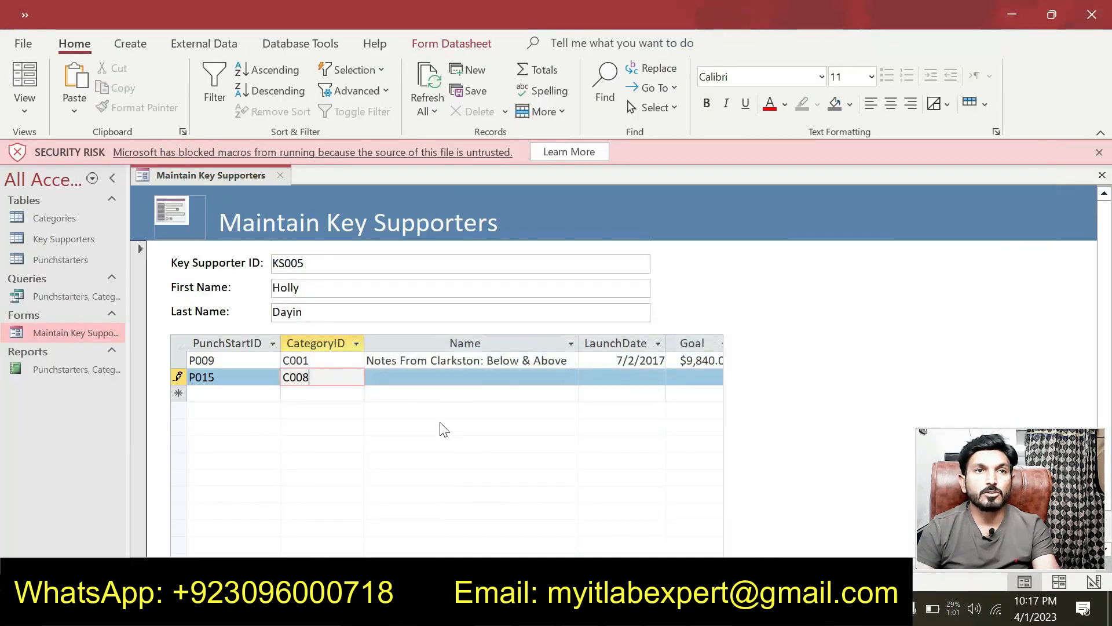
key(Tab)
key(ctrl+v)
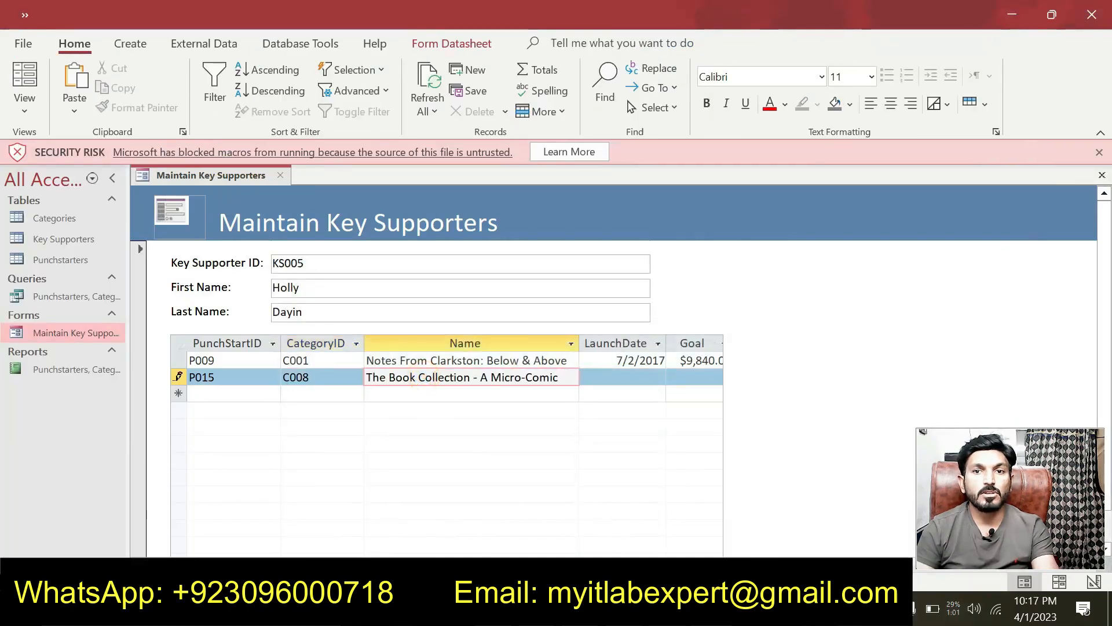
Step: Copy the launch date 5/20/2017 from the Word instructions into the LaunchDate field of record P015 in Access
key(alt+Tab)
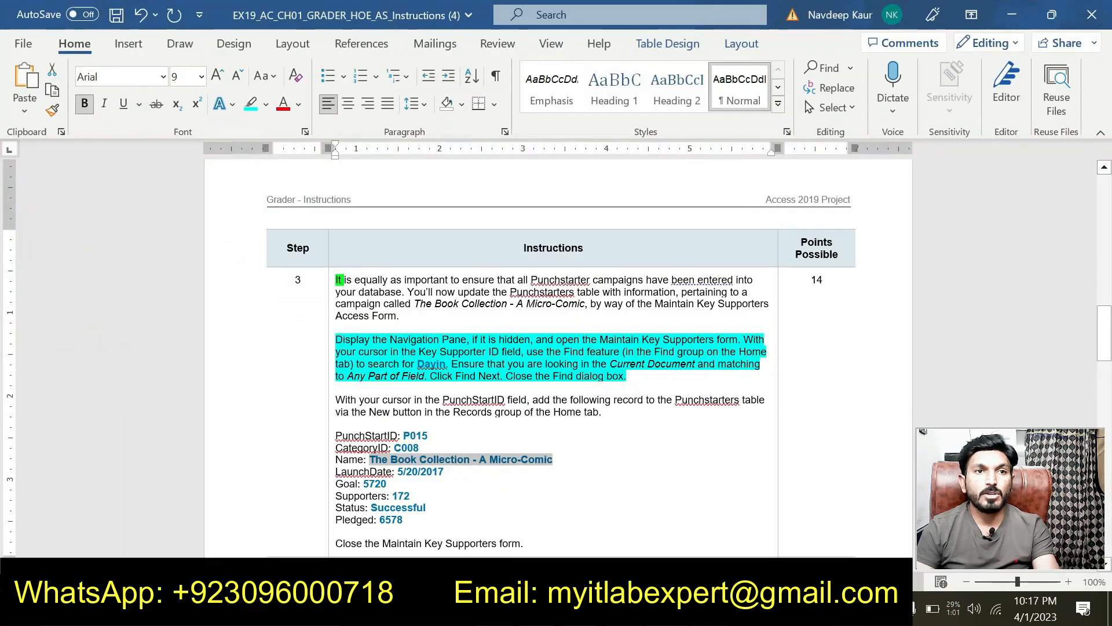
drag(398, 472, 445, 472)
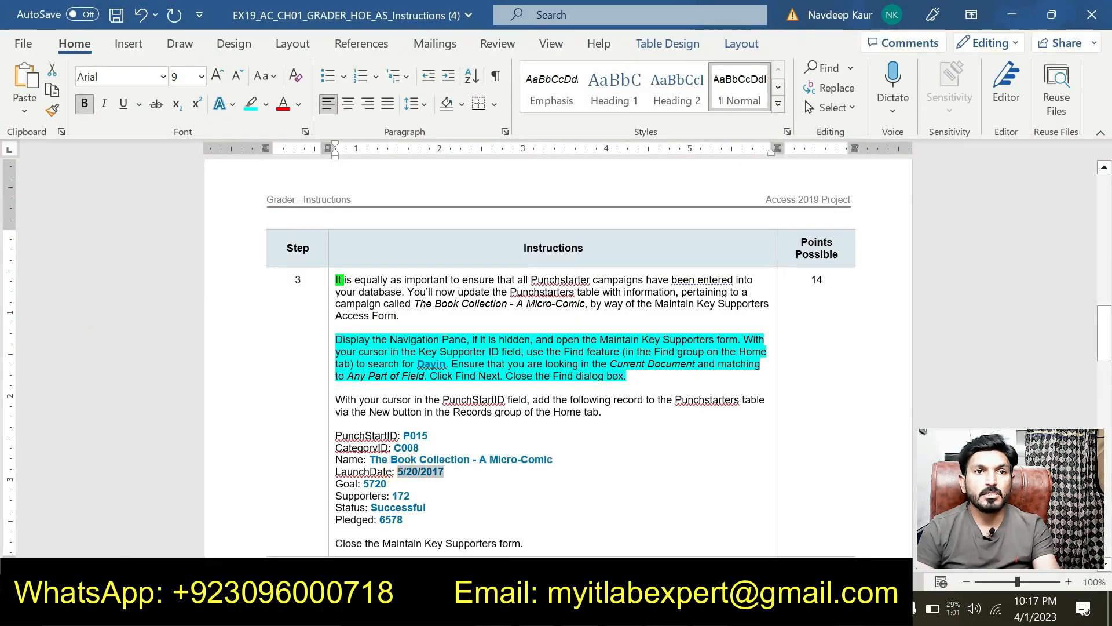
key(alt+Tab)
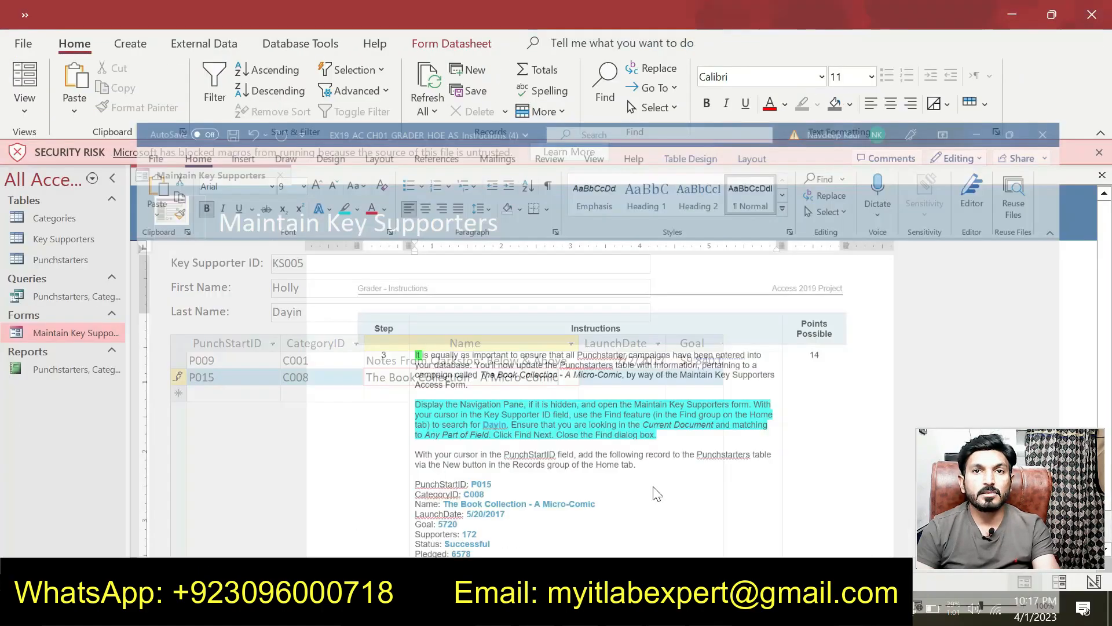
click(603, 378)
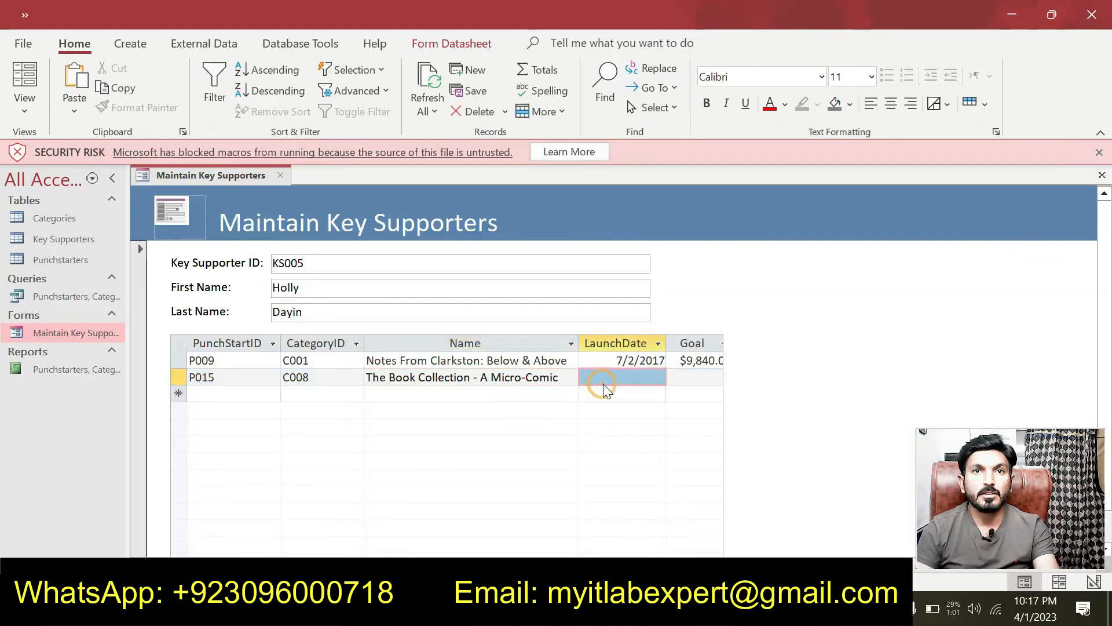
key(ctrl+v)
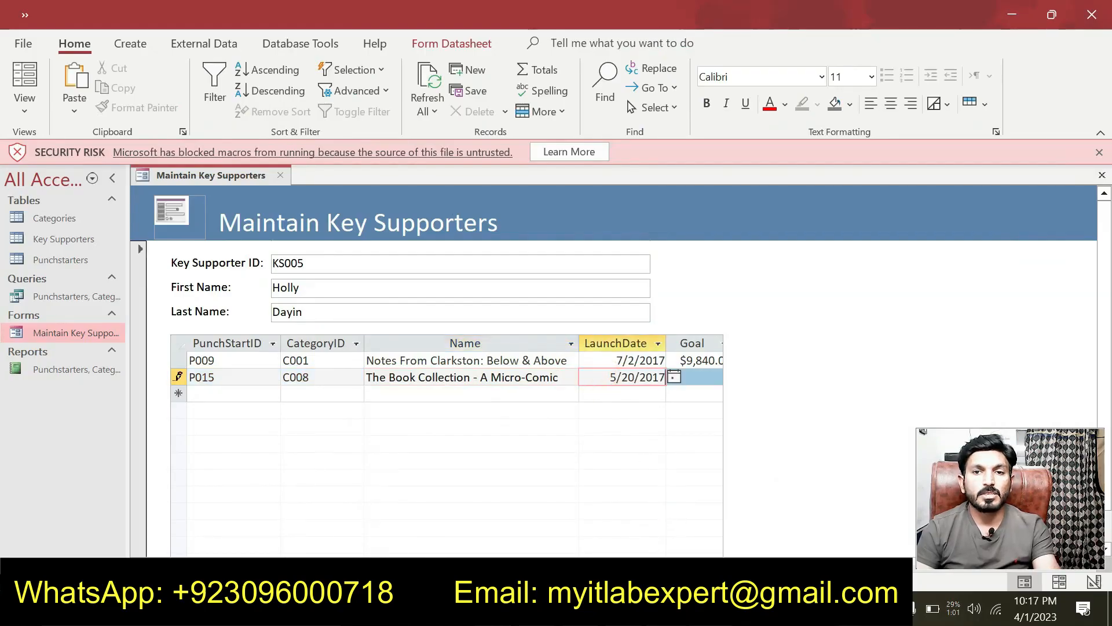
Step: Copy the goal amount 5720 from the Word instructions into the Goal field of record P015 in Access
key(alt+Tab)
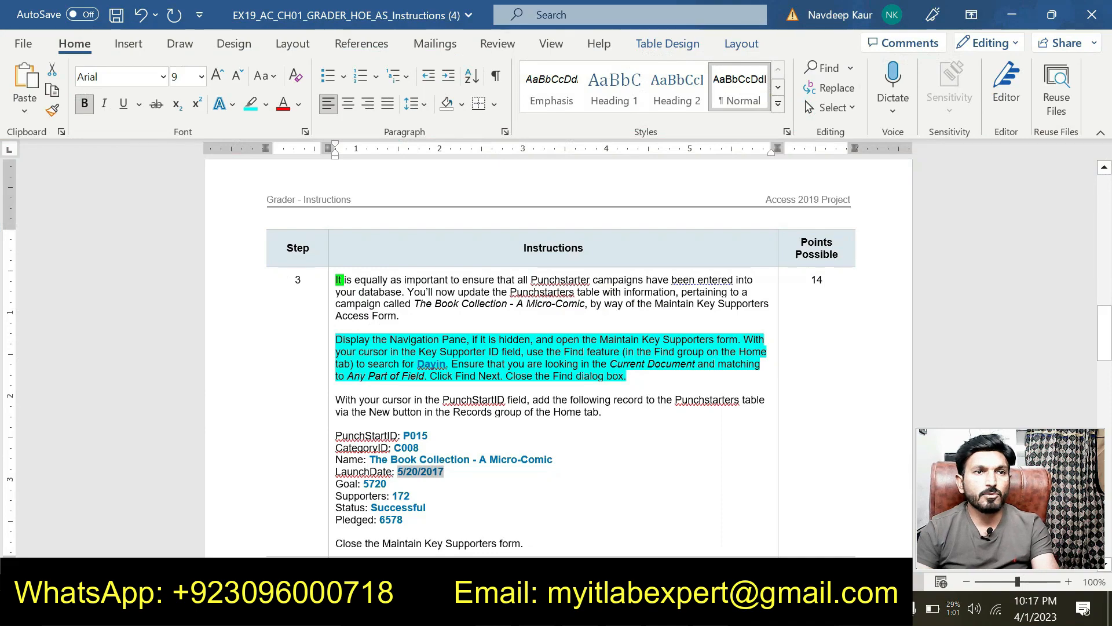
double_click(374, 483)
key(ctrl+c)
key(alt+Tab)
key(ctrl+v)
Step: Copy the supporter count from the Word instructions and enter 172 in the Supporters field of record P015 in Access
key(alt+Tab)
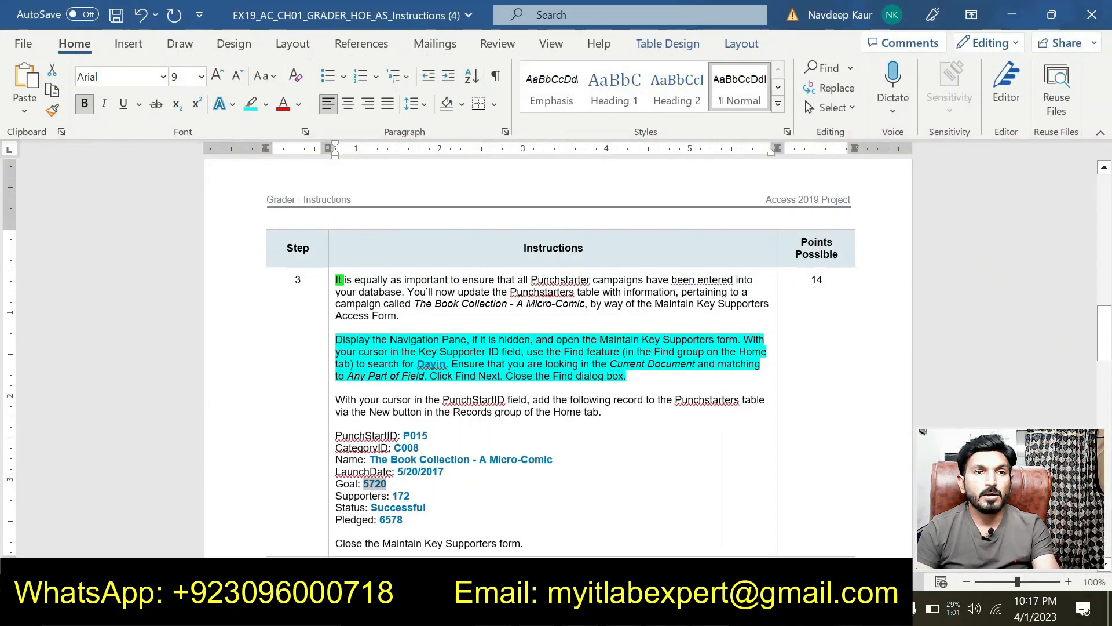
double_click(400, 495)
key(ctrl+c)
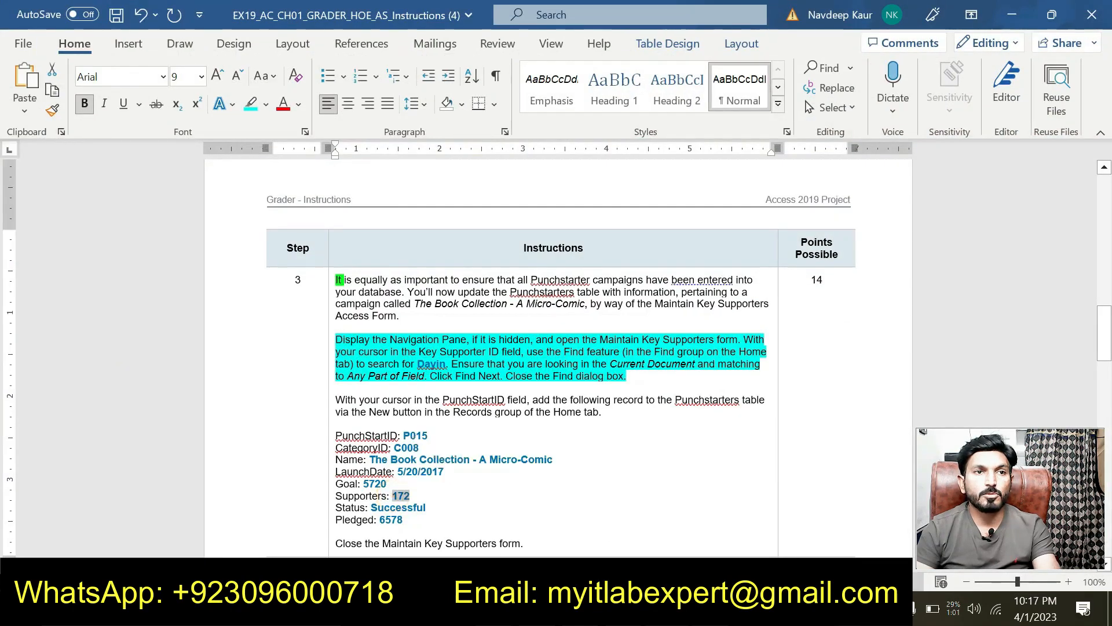
key(alt+Tab)
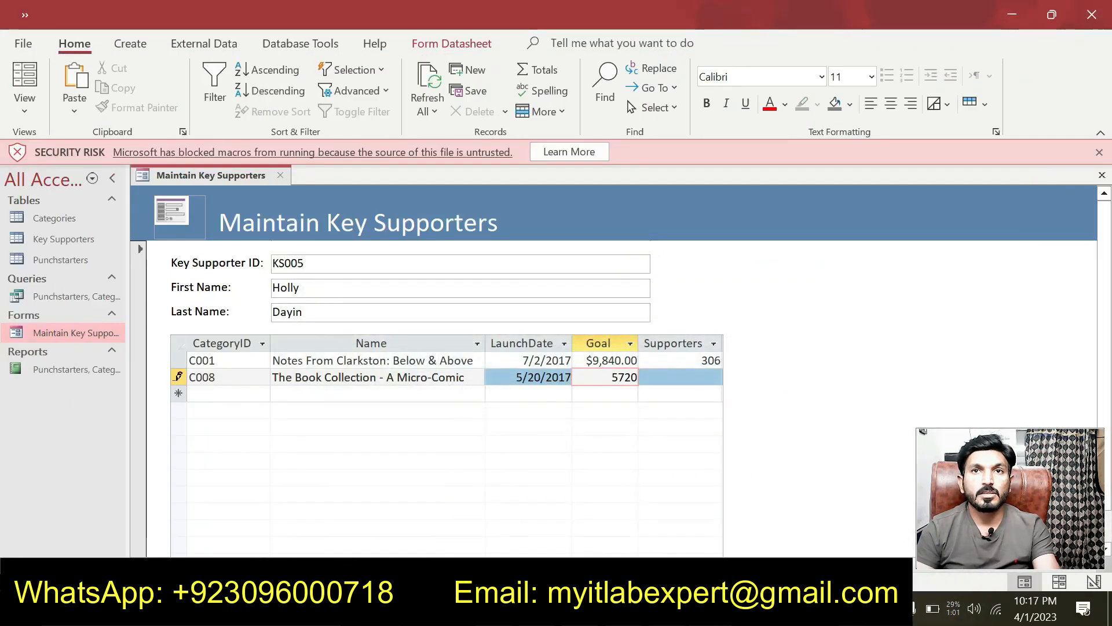
key(Tab)
text(172)
Step: Copy the status Successful from the Word instructions into the Status field of record P015 in Access
key(alt+Tab)
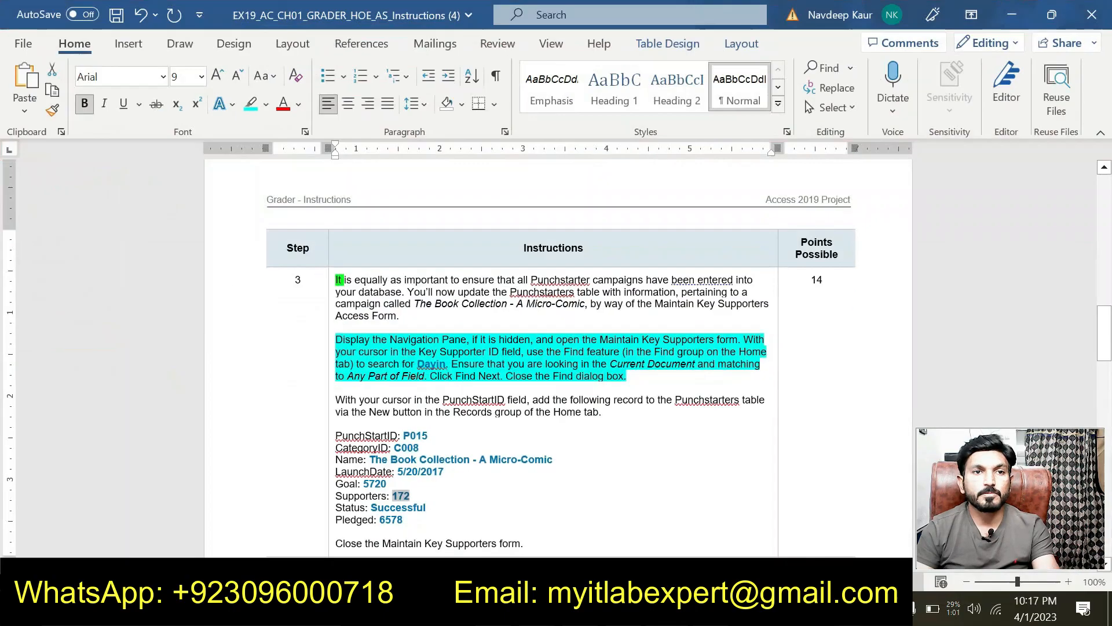
drag(371, 507, 427, 507)
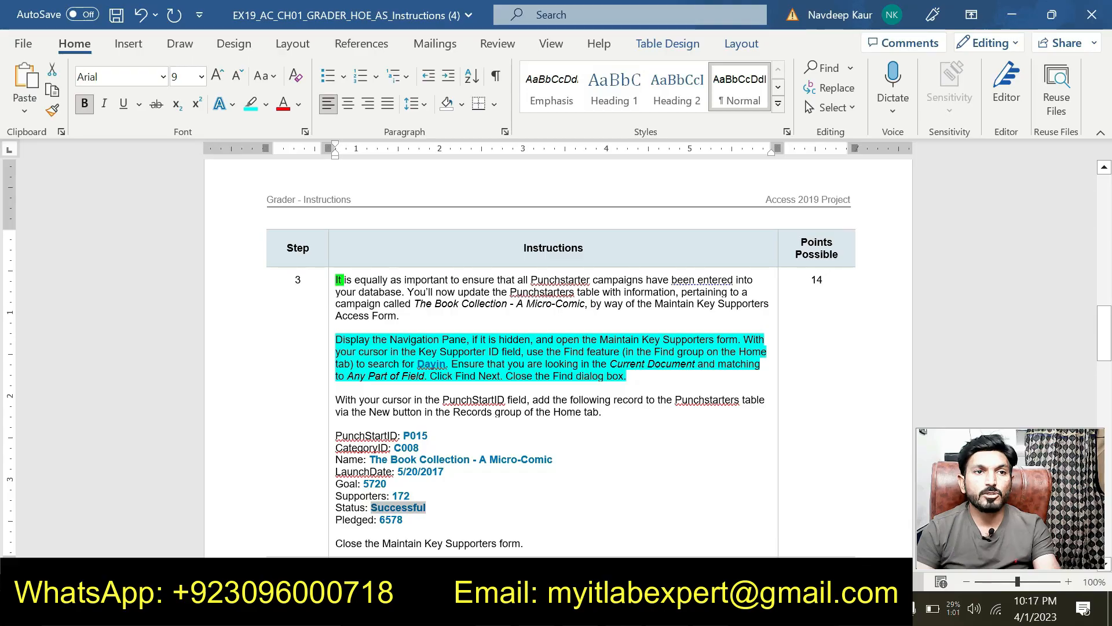
key(alt+Tab)
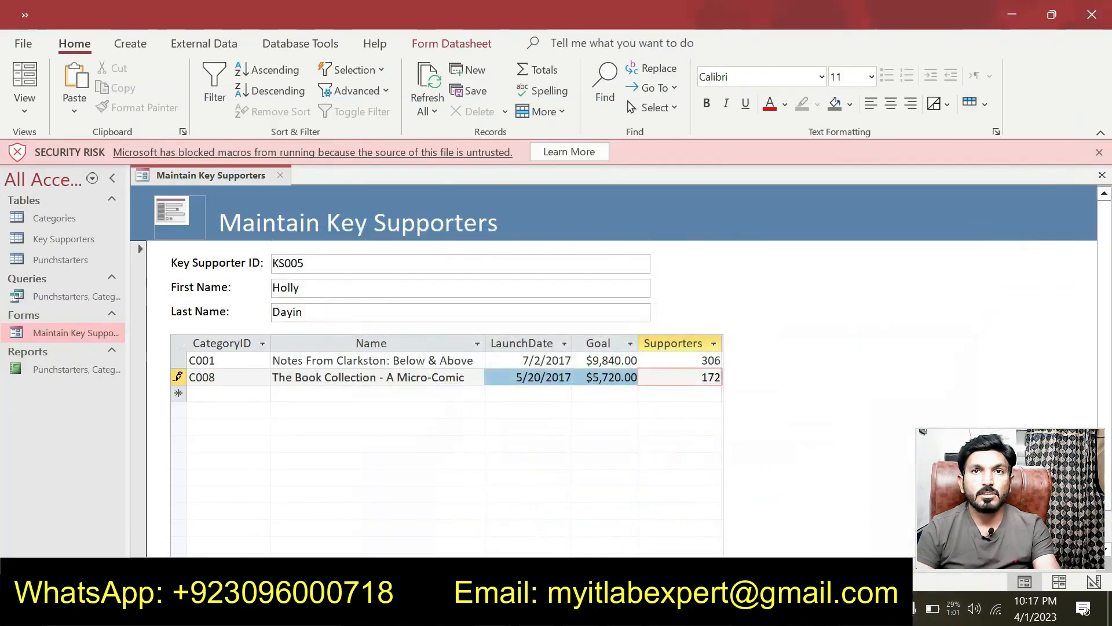
key(Tab)
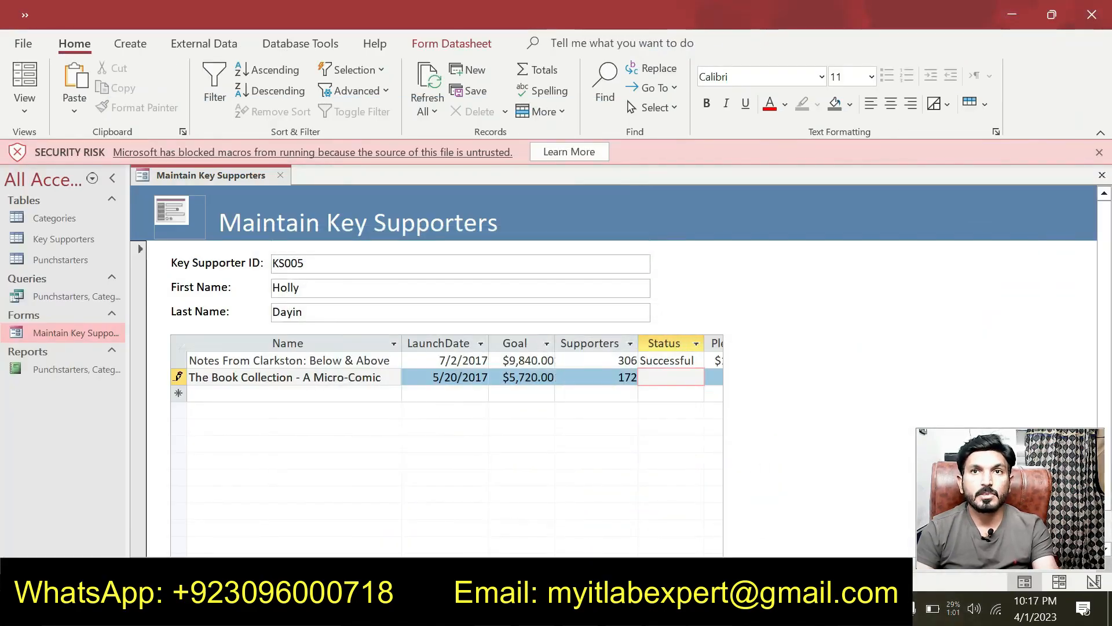
key(ctrl+v)
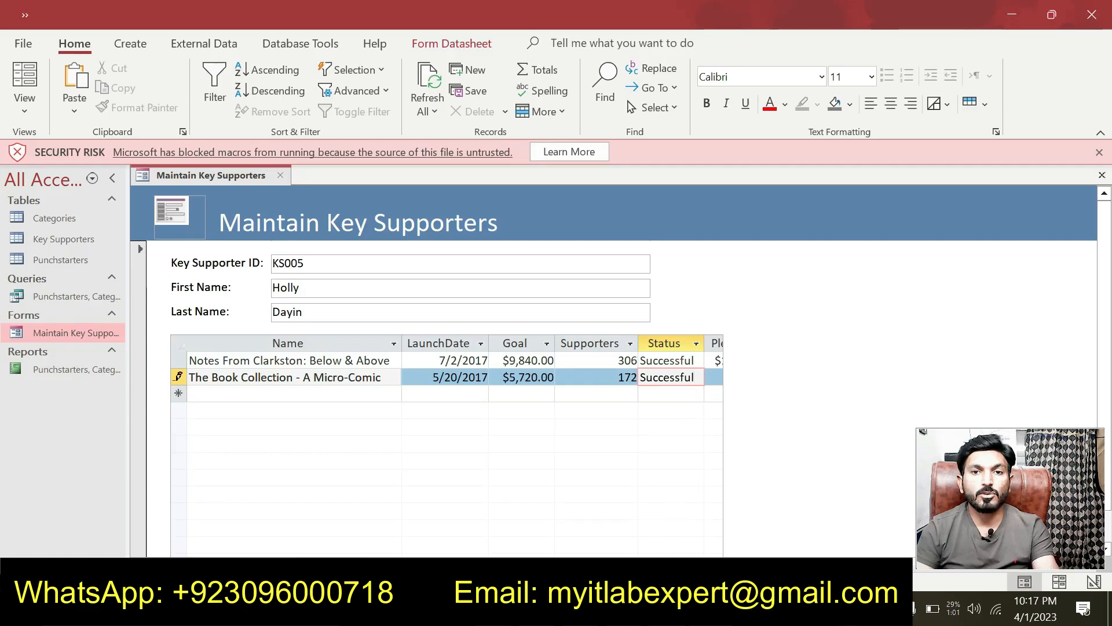
Step: Copy the pledged amount 6578 from the Word instructions into the Pledged field of record P015 in Access
key(alt+Tab)
drag(378, 521, 400, 523)
click(394, 523)
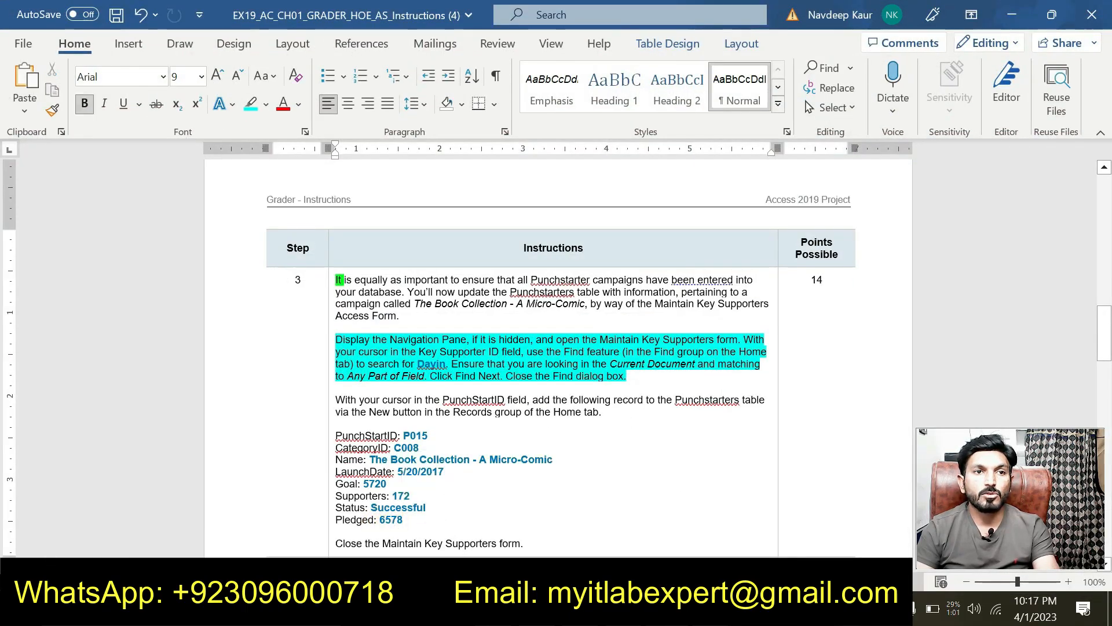
double_click(382, 522)
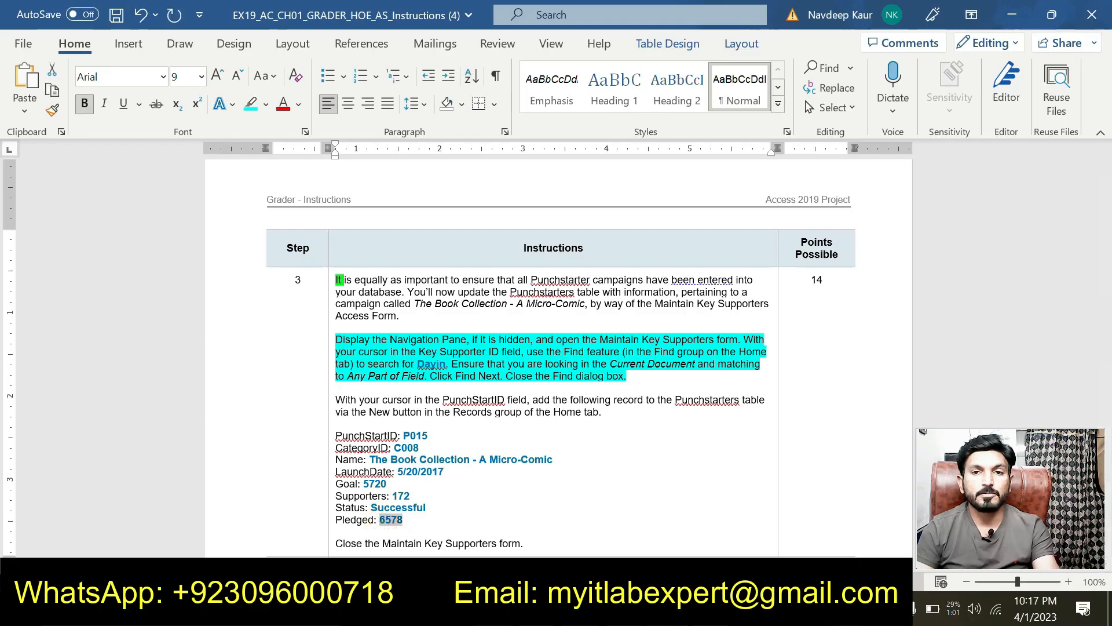
key(alt+Tab)
click(717, 379)
key(ctrl+v)
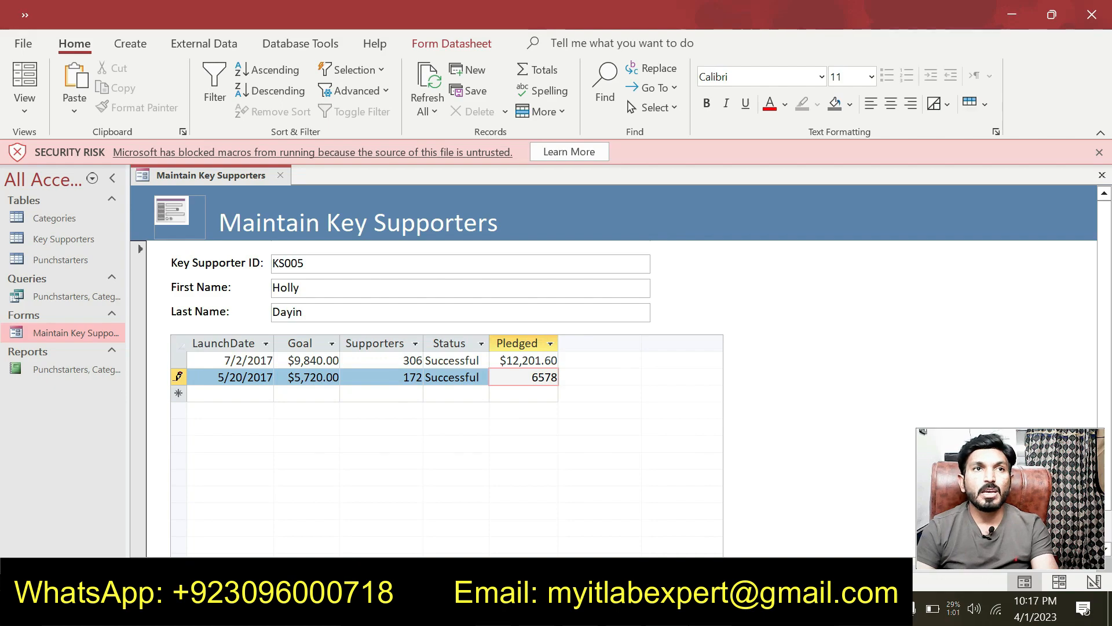
Step: Check the rest of step 3 in Word, then close the Maintain Key Supporters form in Access
key(alt+Tab)
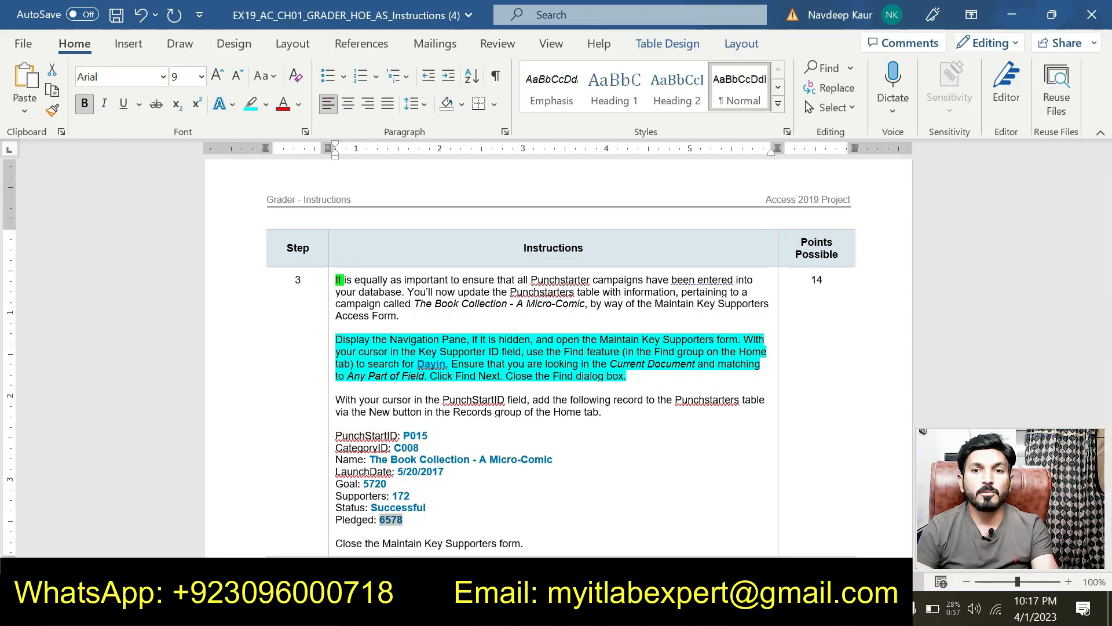
click(724, 609)
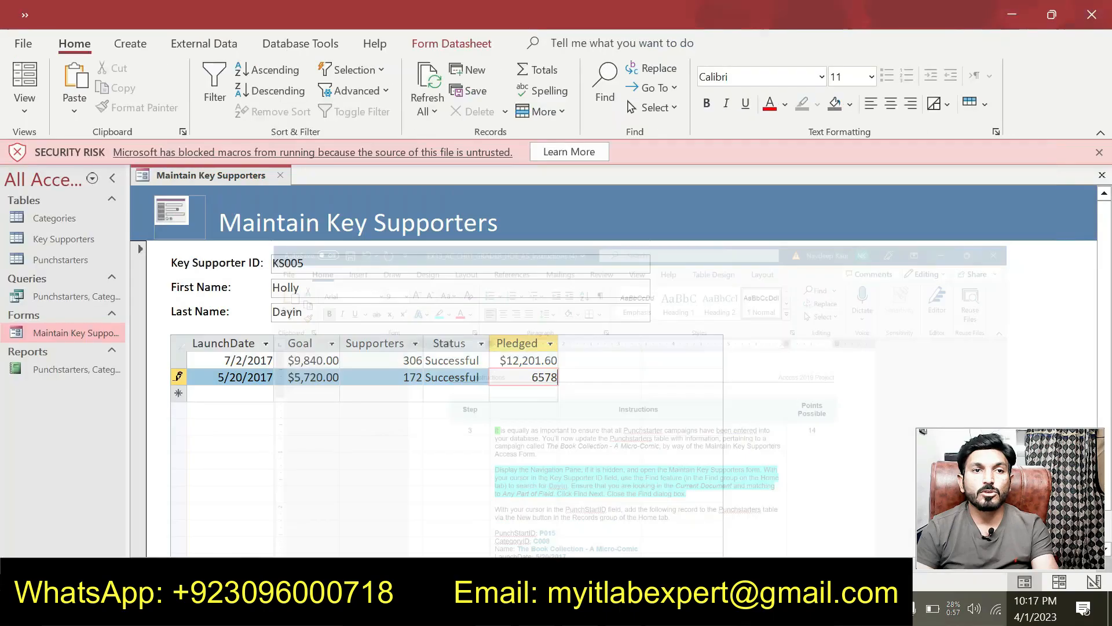
right_click(206, 174)
click(250, 212)
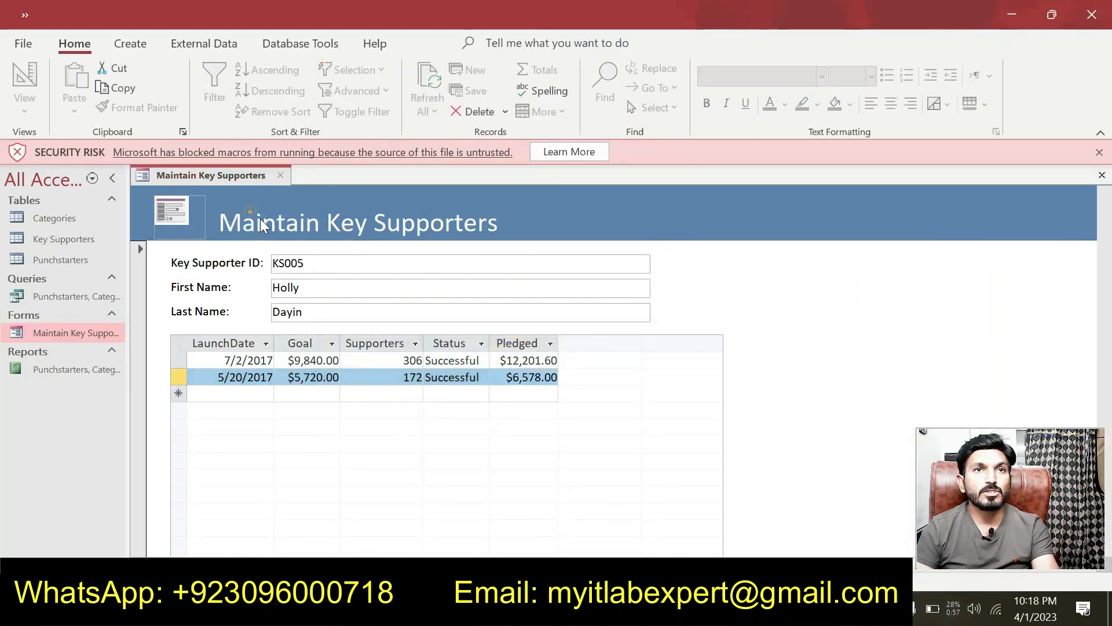
Step: Switch to Word and remove the turquoise highlight from step 3's paragraph about opening the Maintain Key Supporters form
click(724, 609)
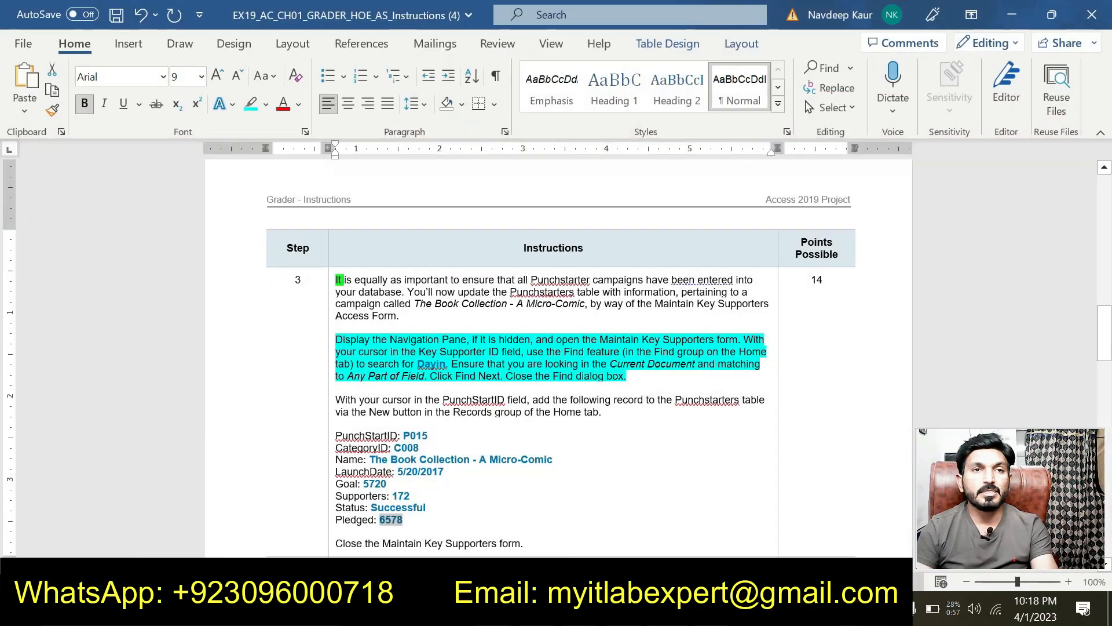
drag(635, 376, 380, 341)
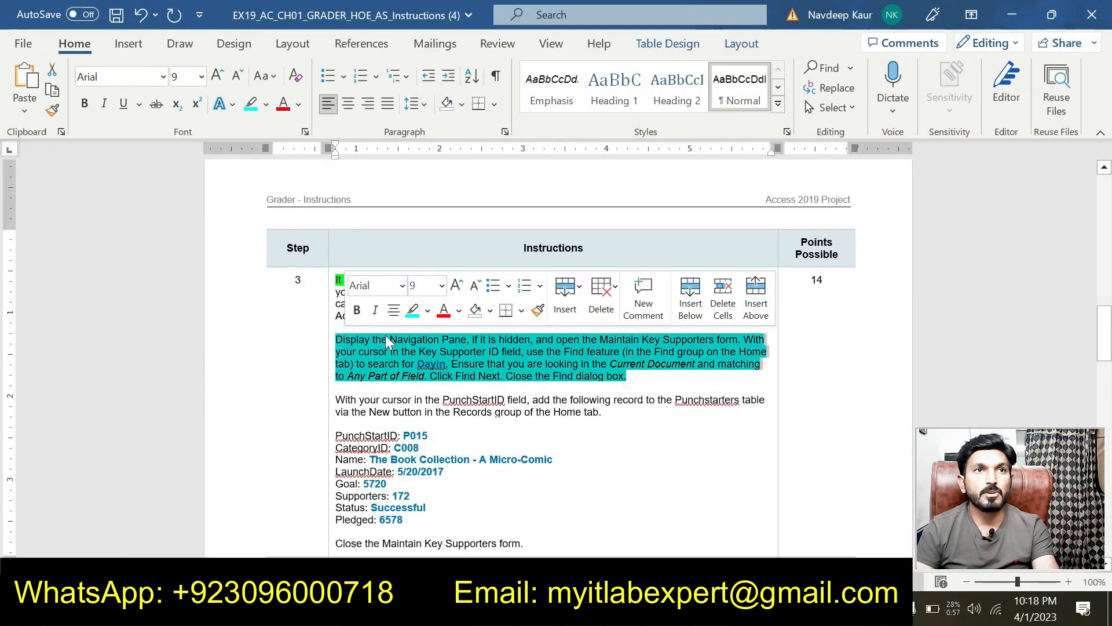
click(414, 313)
Step: Highlight step 4's paragraph about deleting the last Key Supporters record in turquoise
scroll(415, 315, down, 1)
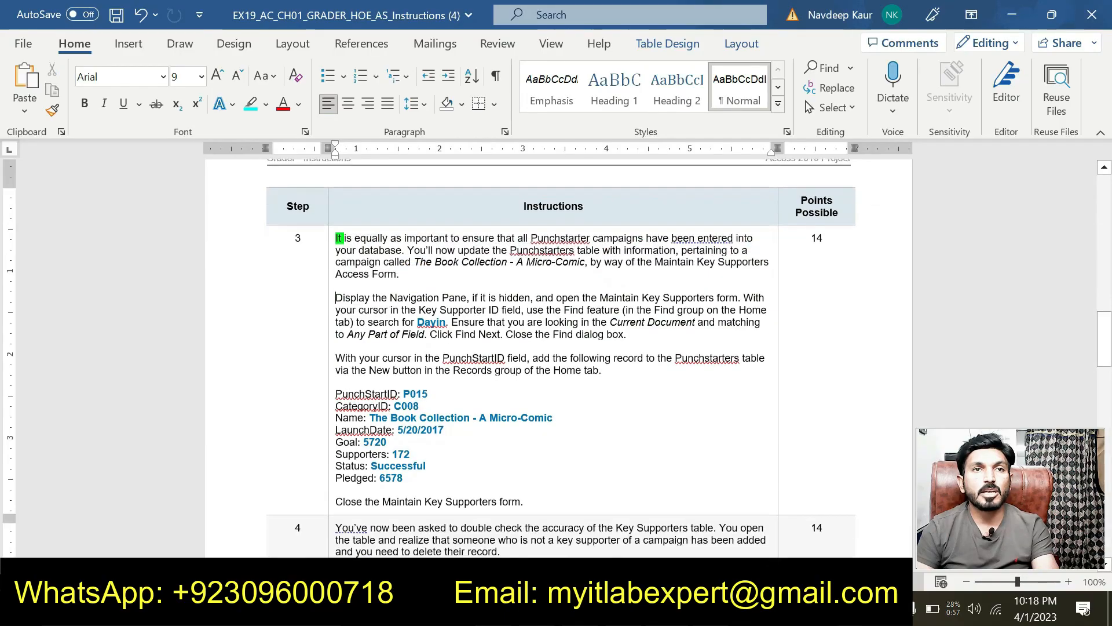
scroll(502, 433, down, 2)
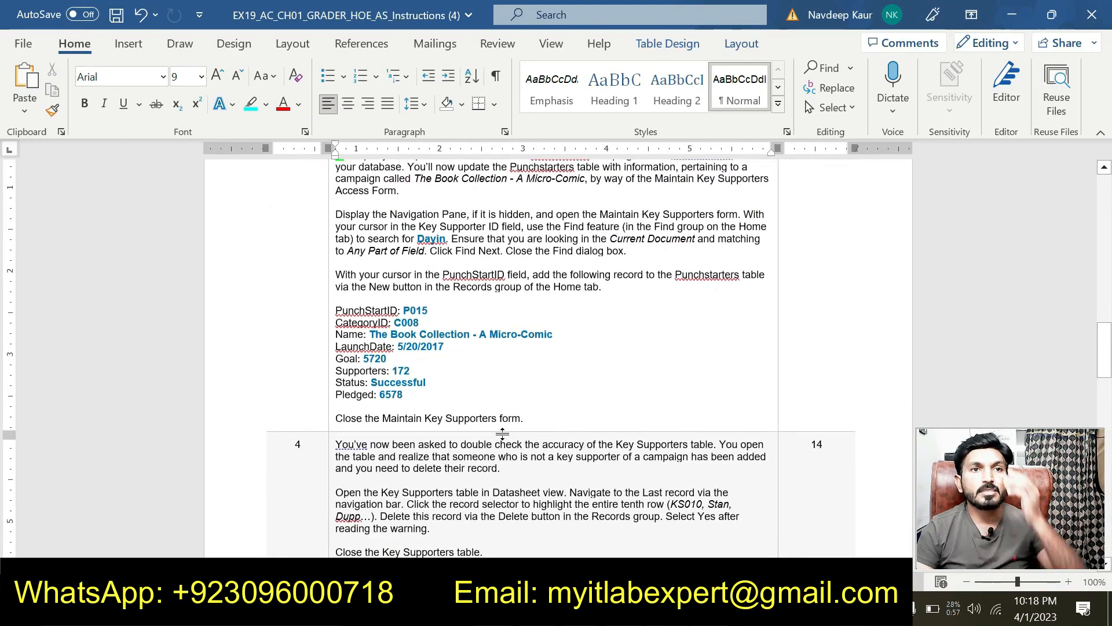
scroll(502, 433, down, 4)
scroll(503, 434, down, 3)
scroll(560, 360, down, 15)
scroll(560, 359, up, 4)
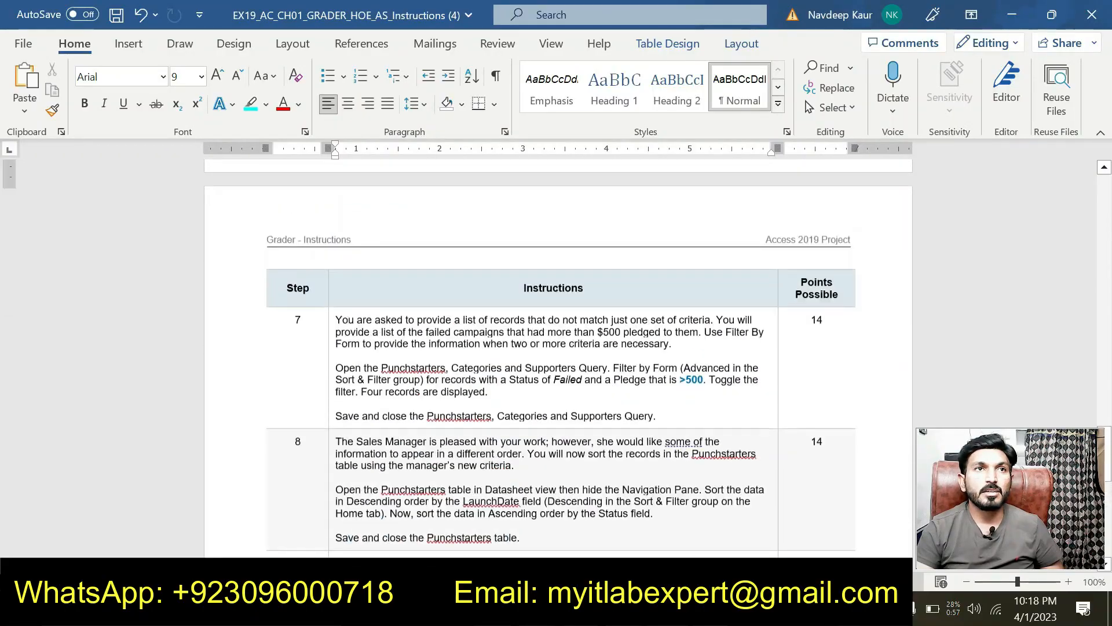
scroll(504, 439, up, 14)
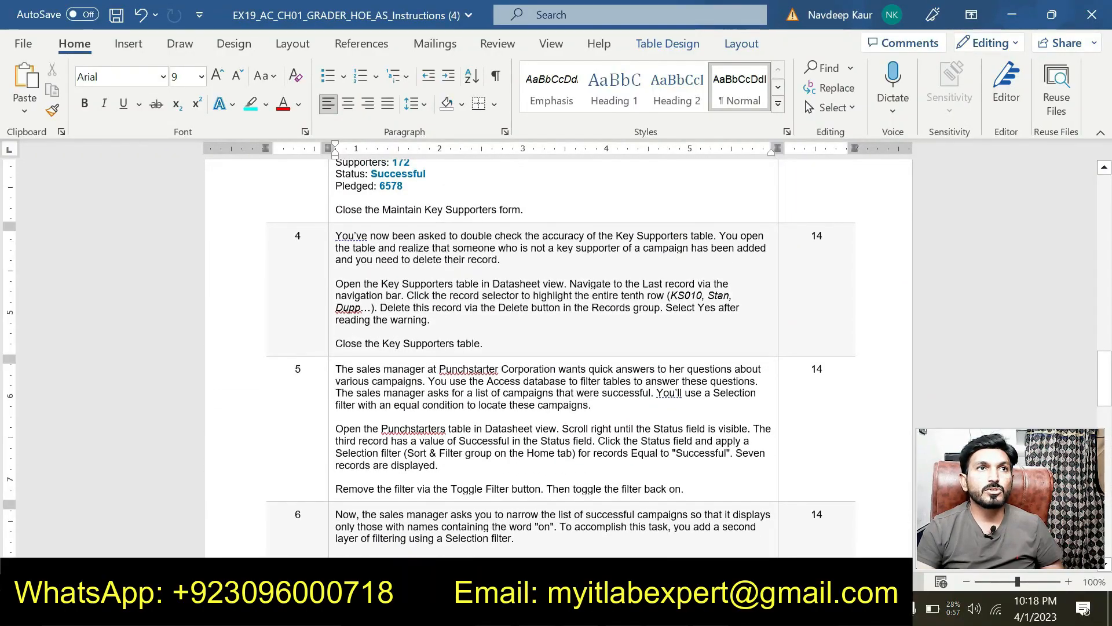
scroll(504, 359, up, 1)
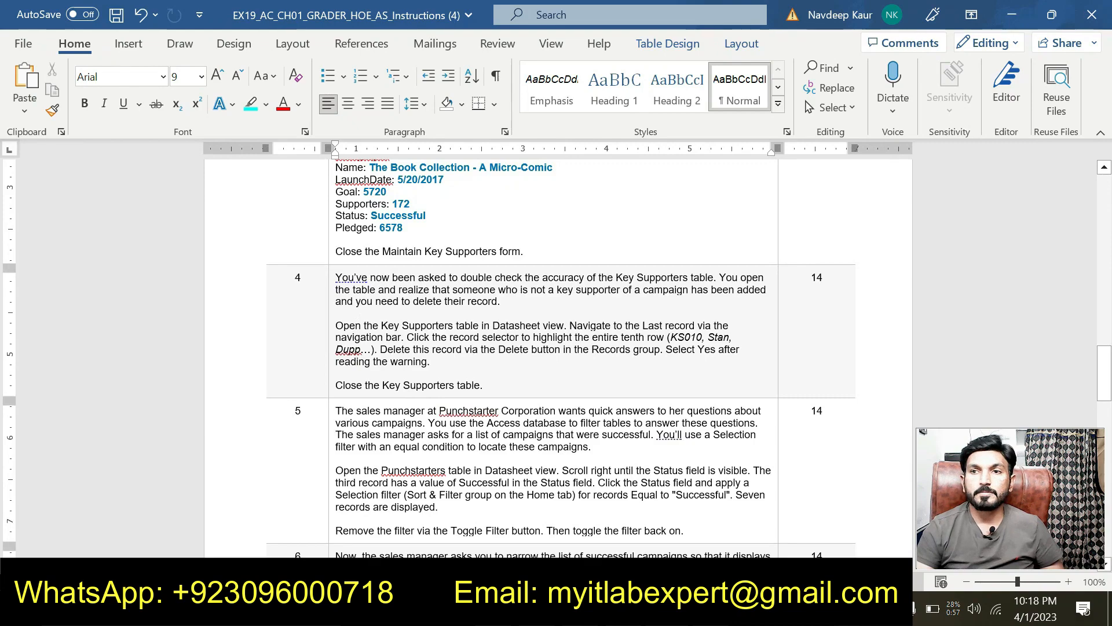
drag(448, 362, 437, 313)
click(413, 306)
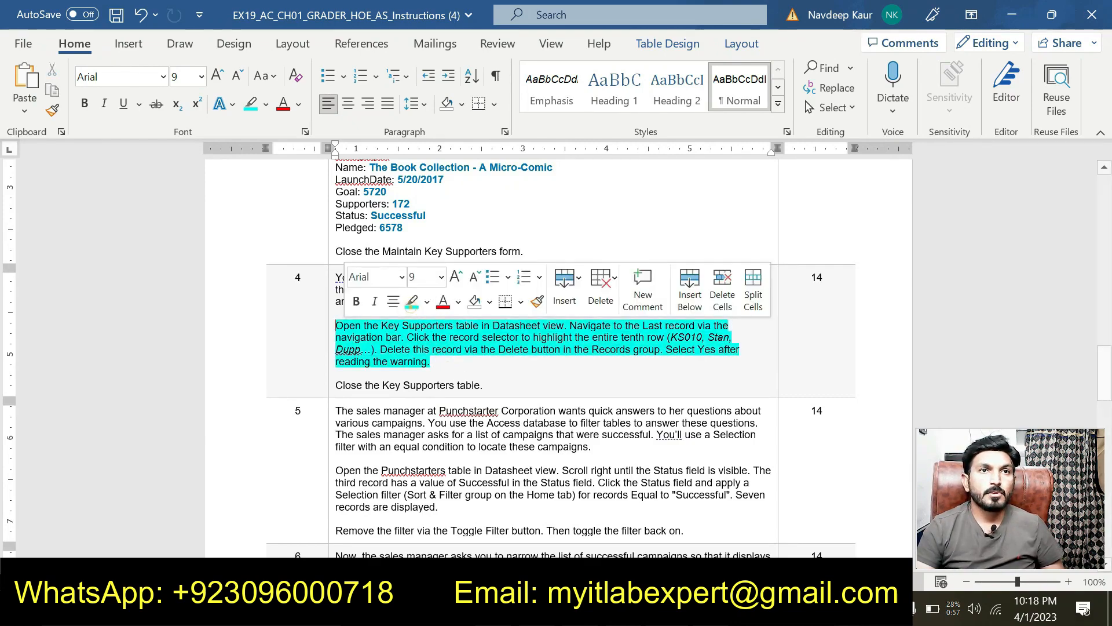
click(413, 351)
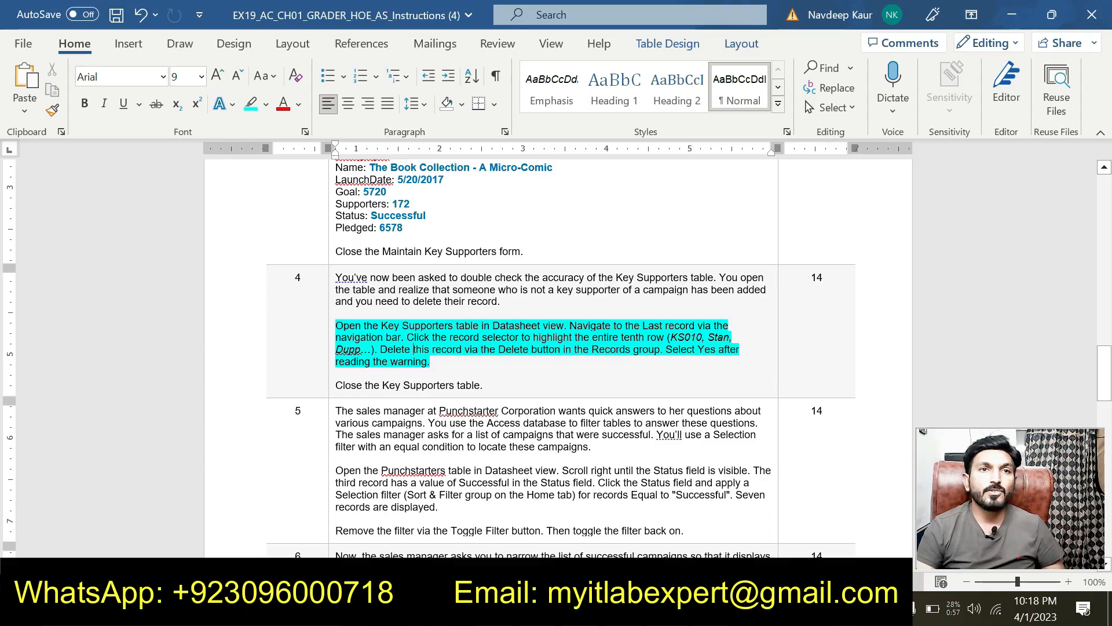
Step: Switch to Access, open the Key Supporters table in Datasheet view and delete the entire record KS010, confirming the deletion
click(711, 608)
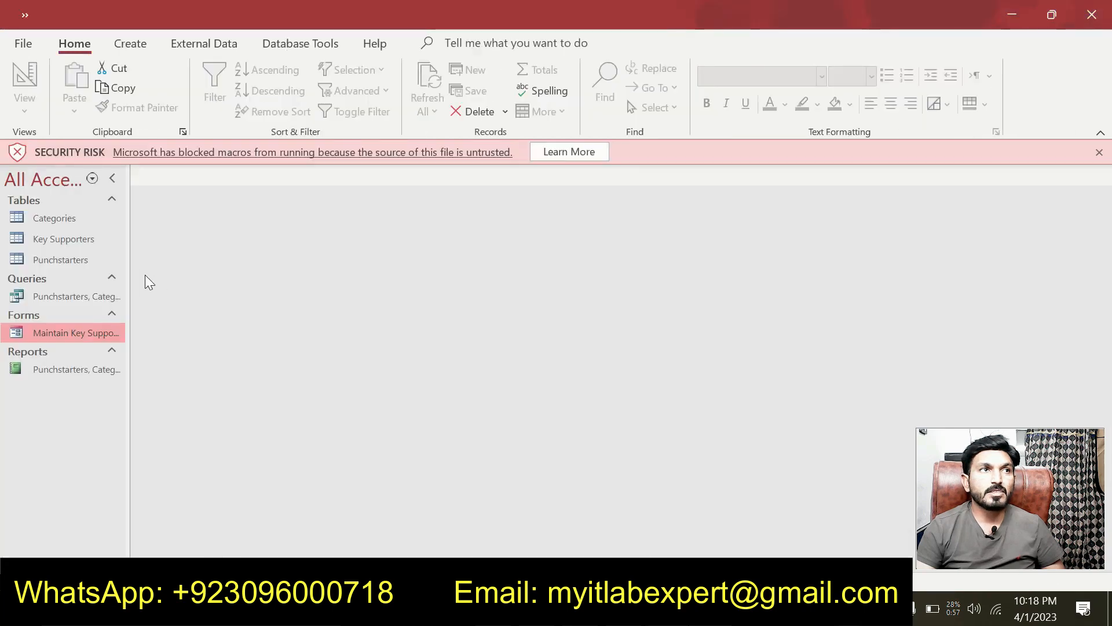
double_click(87, 239)
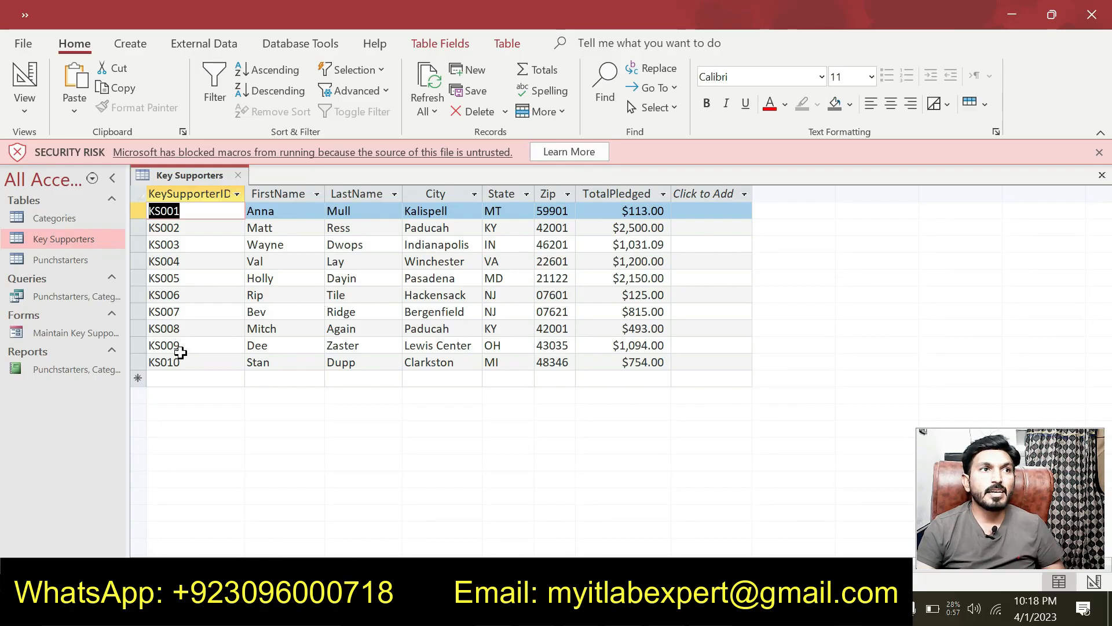
click(142, 362)
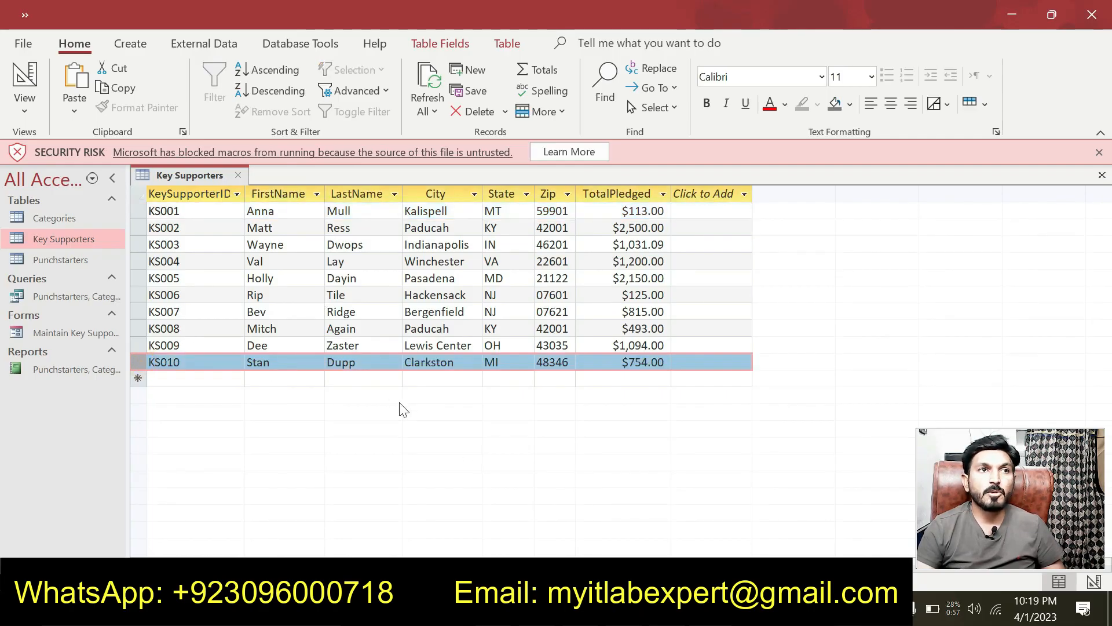
key(alt+Tab)
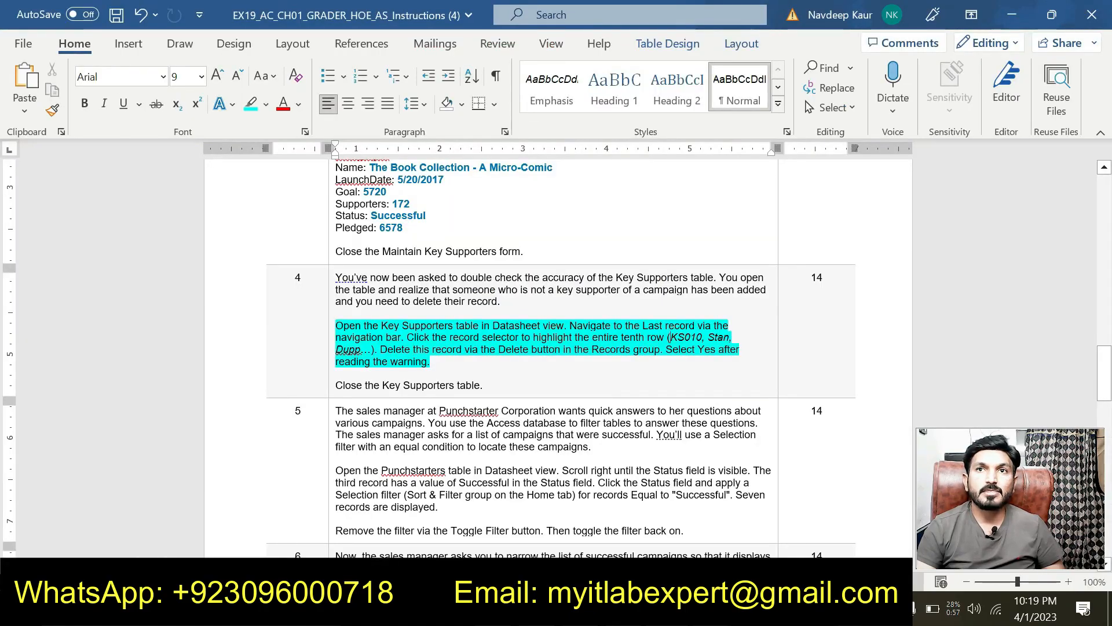
drag(671, 337, 668, 347)
key(alt+Tab)
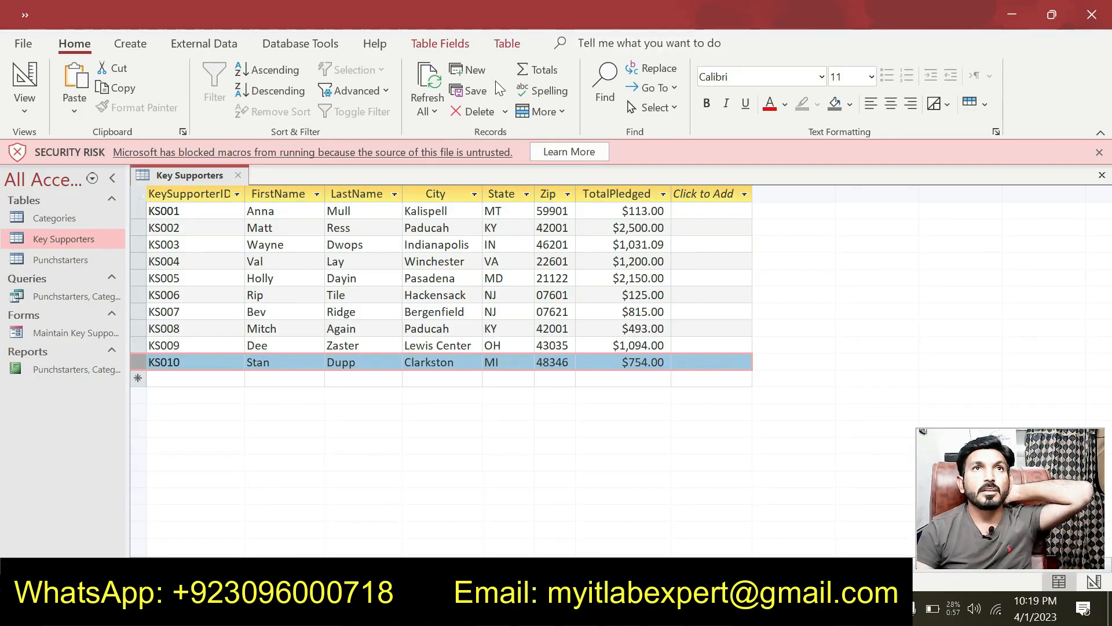
click(472, 110)
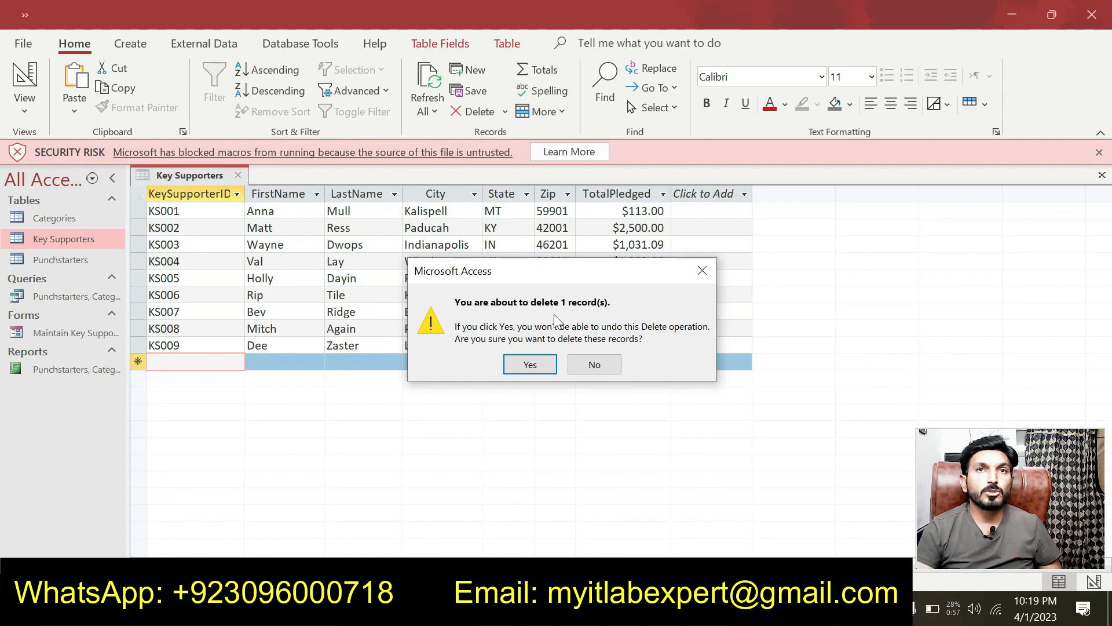
click(532, 364)
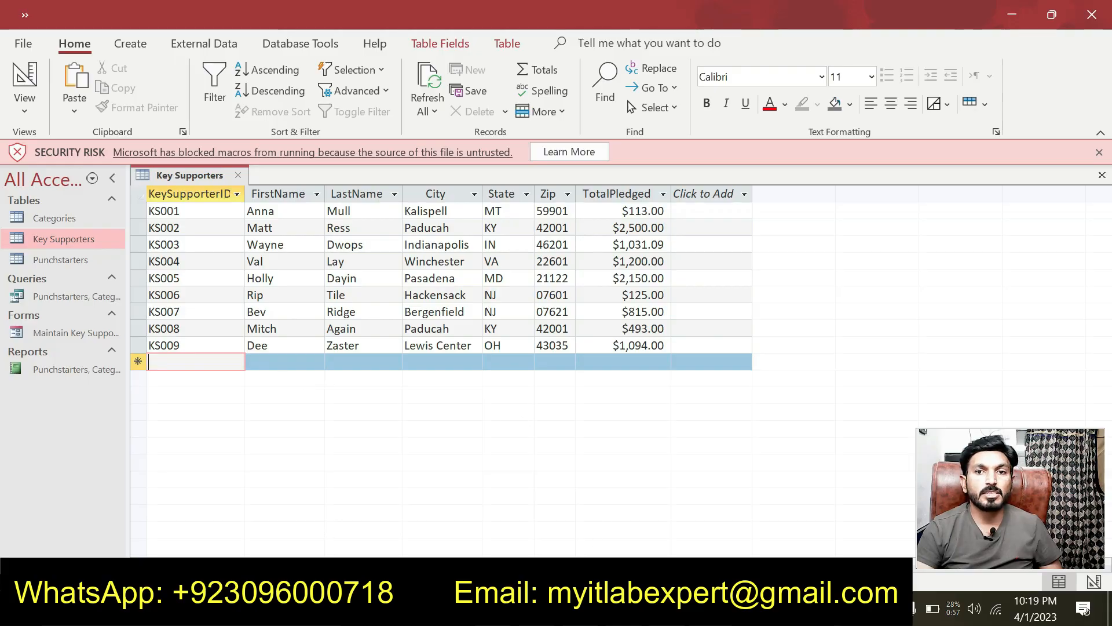
Step: Check the end of step 4 in Word and close the Key Supporters table in Access
key(alt+Tab)
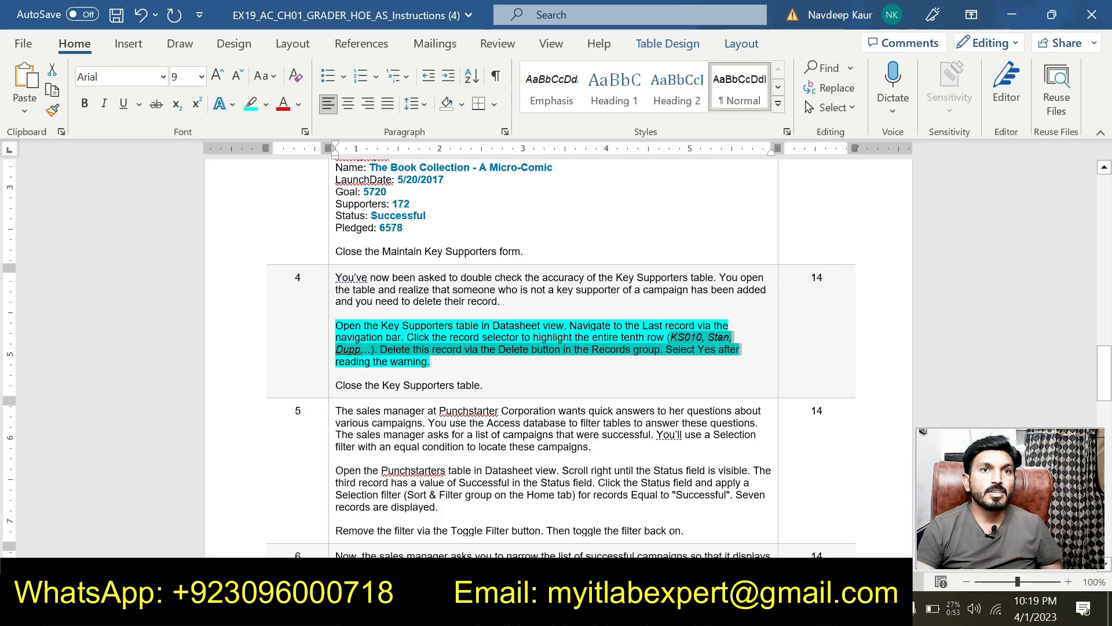
key(alt+Tab)
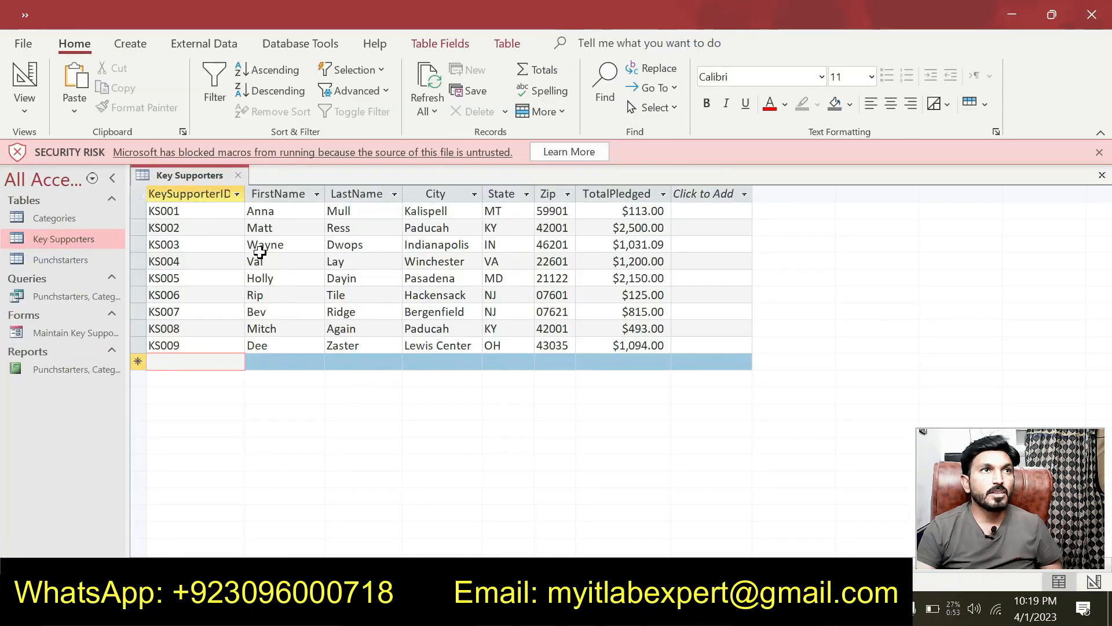
right_click(202, 180)
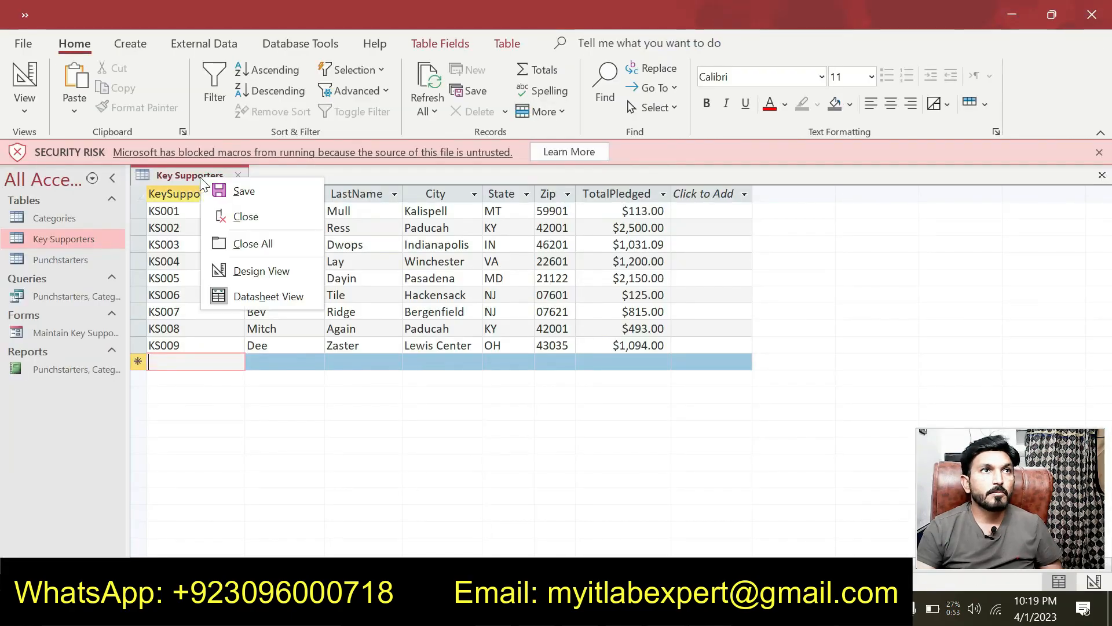
click(231, 208)
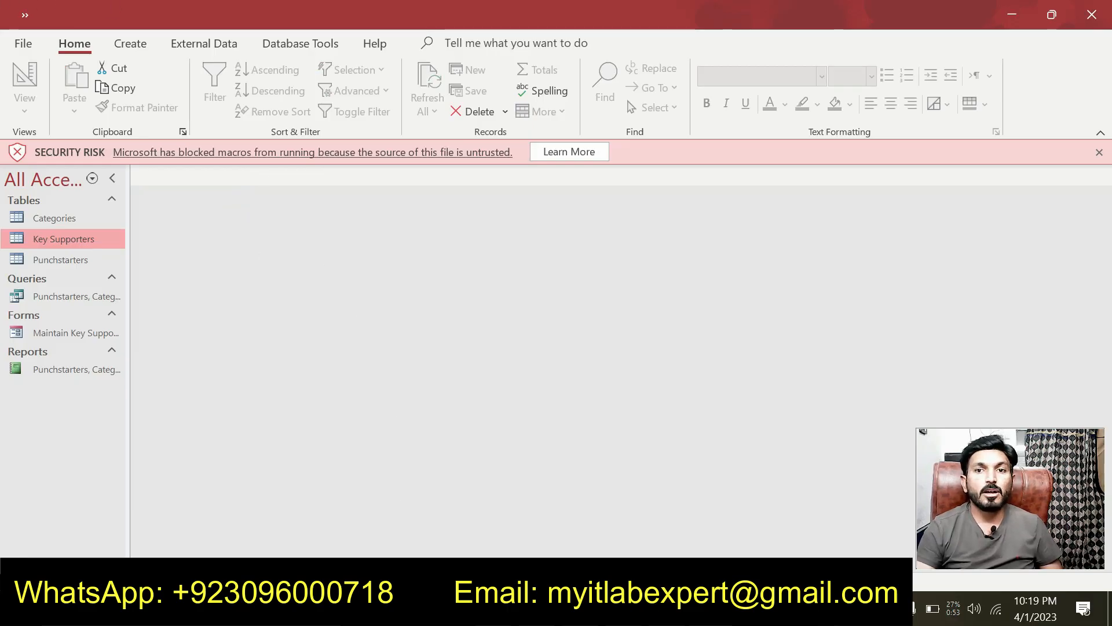
Step: Switch to Word and remove the turquoise highlight from step 4's paragraph about deleting the last record
key(alt+Tab)
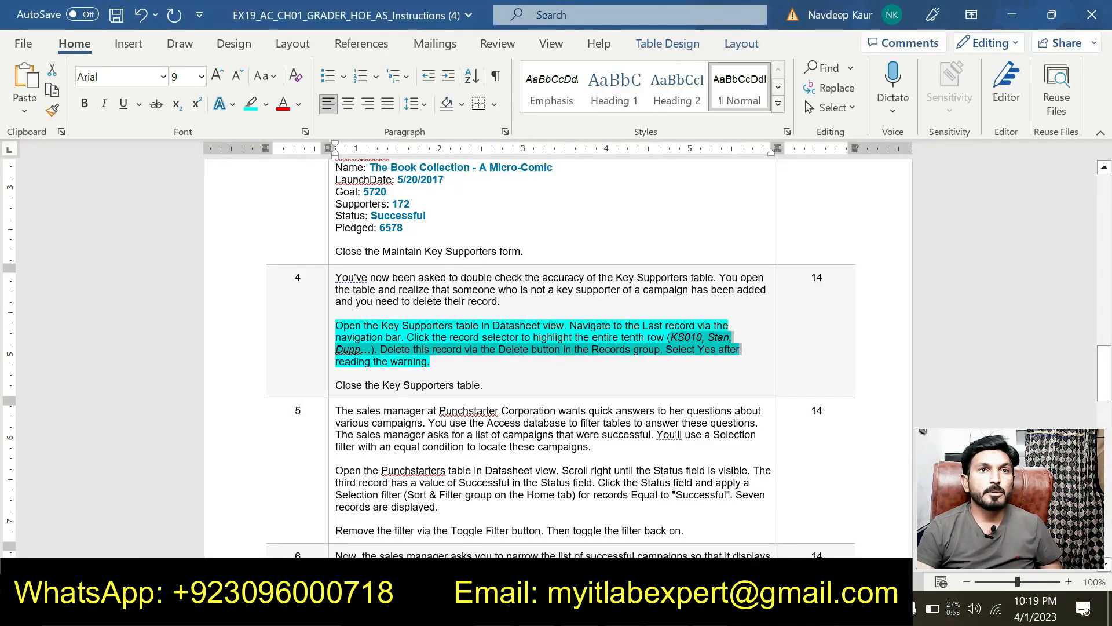
drag(438, 364, 335, 326)
click(412, 294)
Step: Highlight step 5's paragraph about filtering the Punchstarters table for Successful records in turquoise
scroll(411, 294, down, 5)
scroll(507, 454, down, 8)
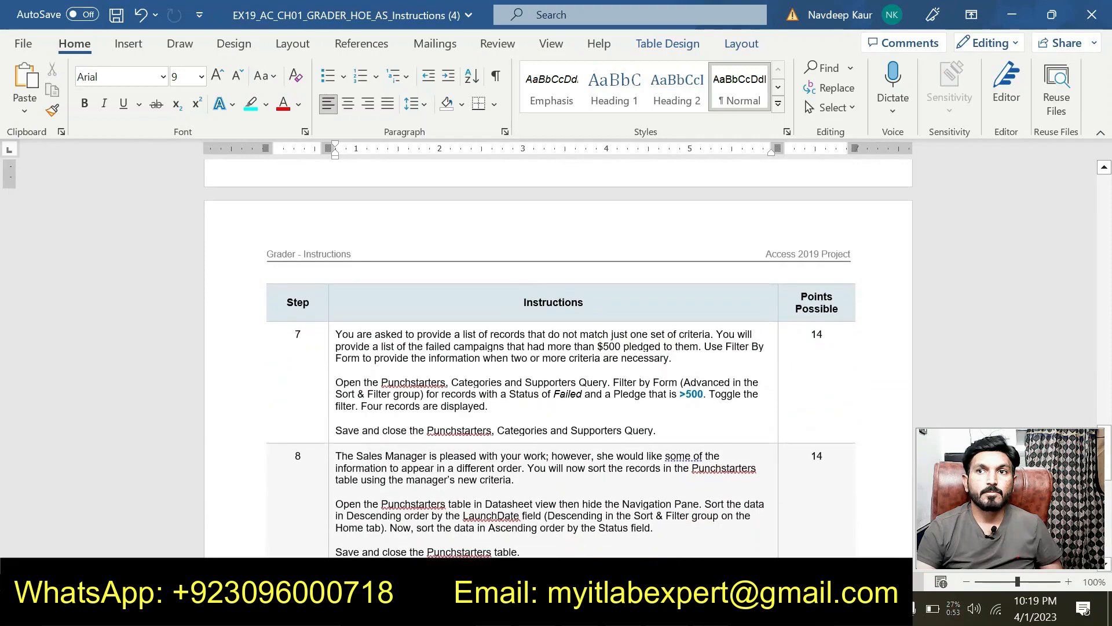
scroll(509, 460, up, 10)
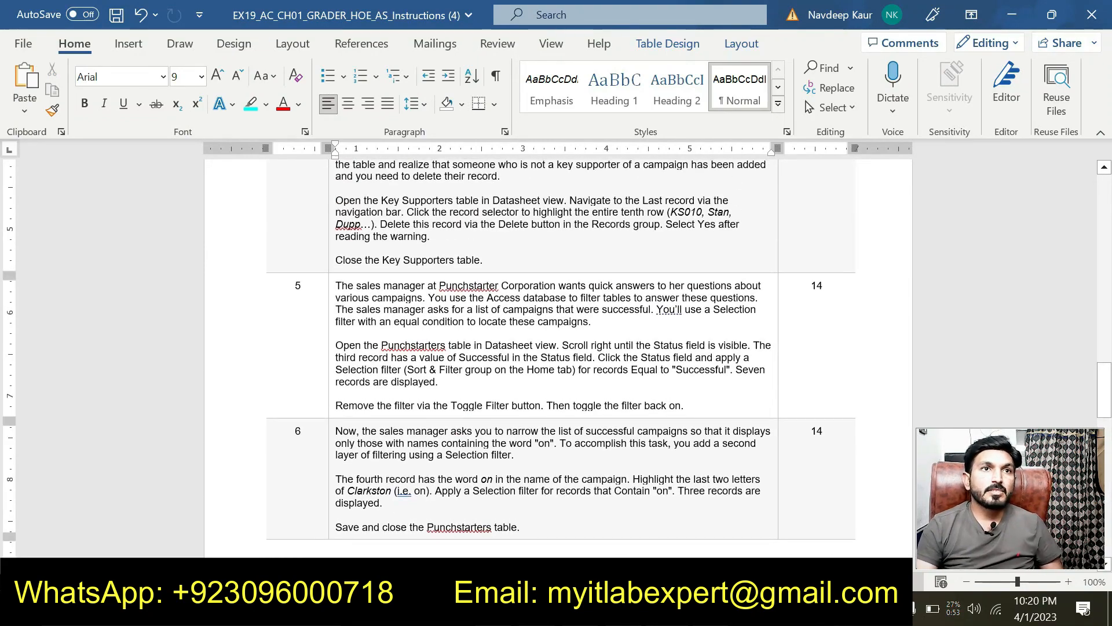
drag(439, 383, 347, 350)
click(409, 320)
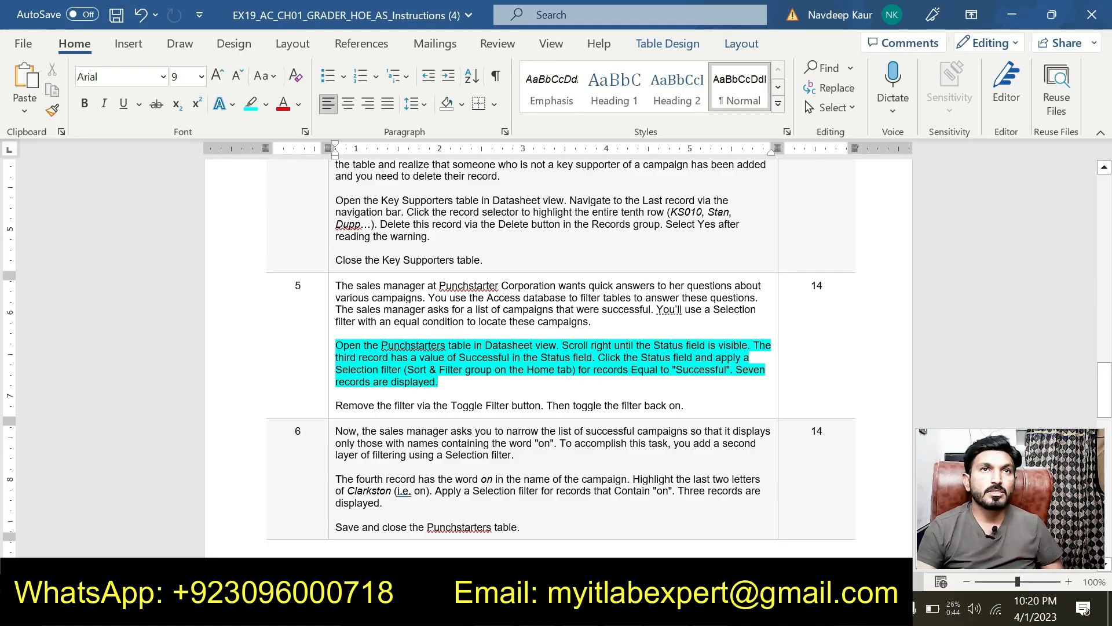
Step: Switch to Access and open the Punchstarters table in Datasheet view
scroll(625, 399, up, 1)
click(487, 608)
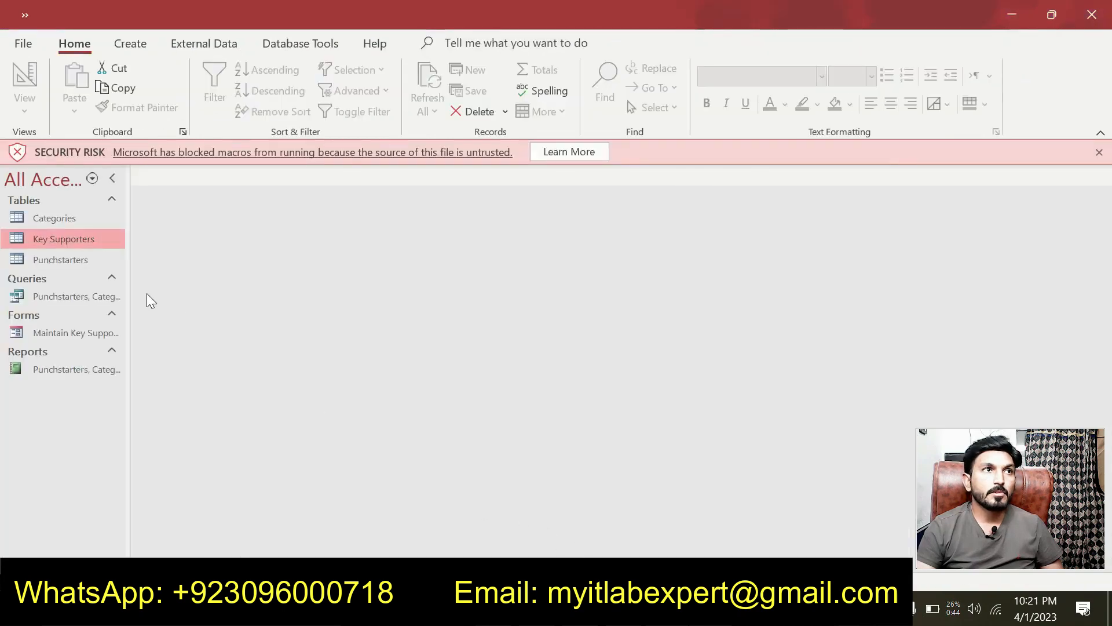
click(81, 259)
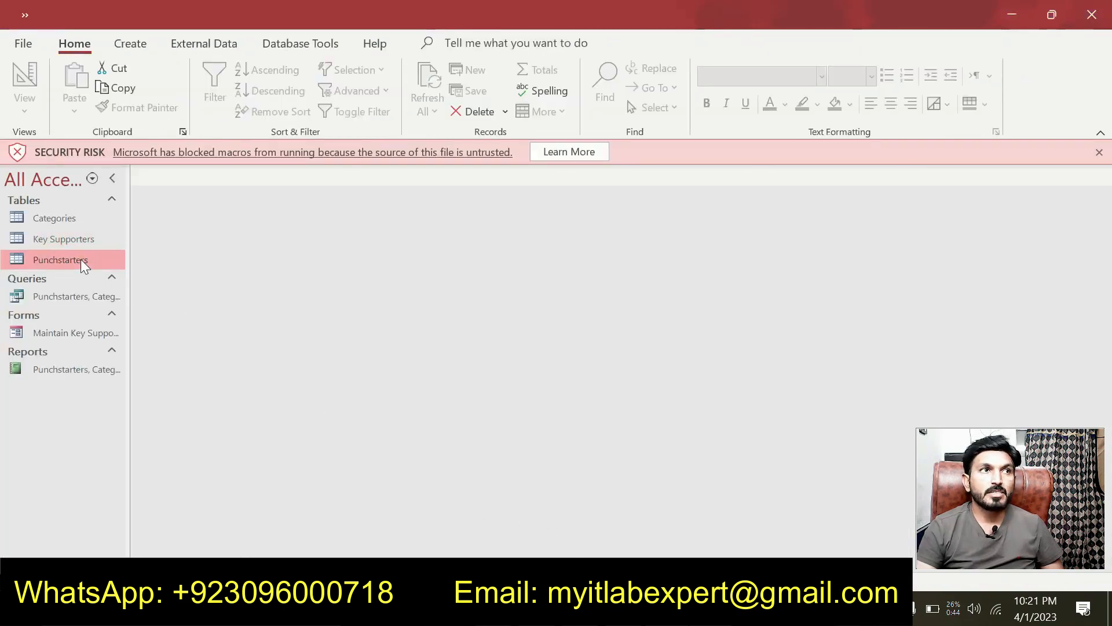
double_click(81, 260)
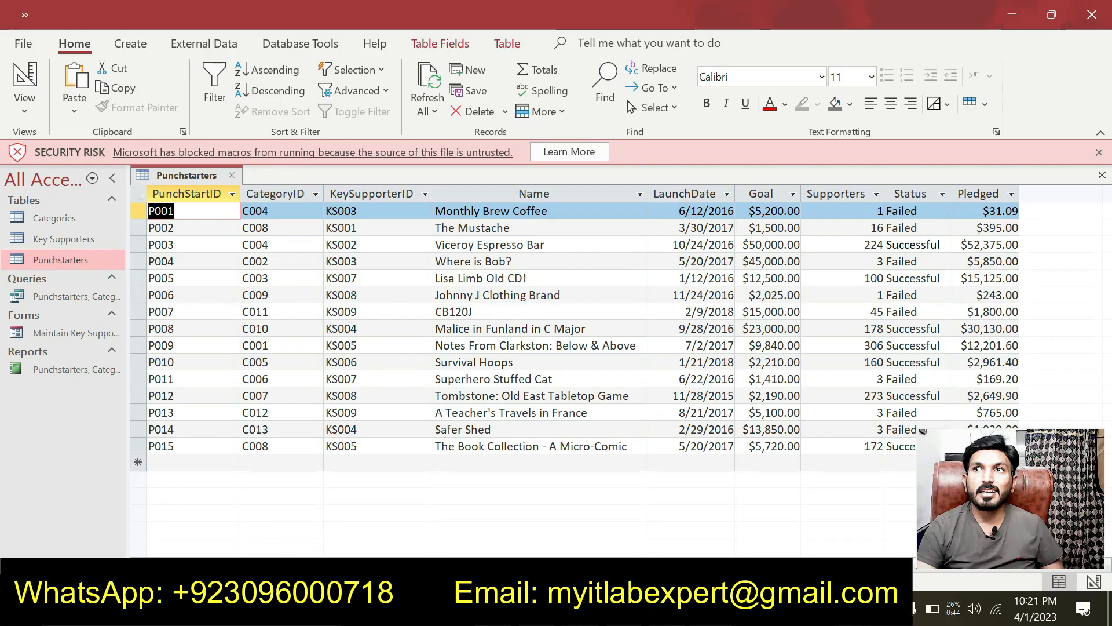
Step: Apply a Selection filter for Status Equals "Successful" from the third record, and toggle the filter off and back on
click(922, 244)
click(942, 244)
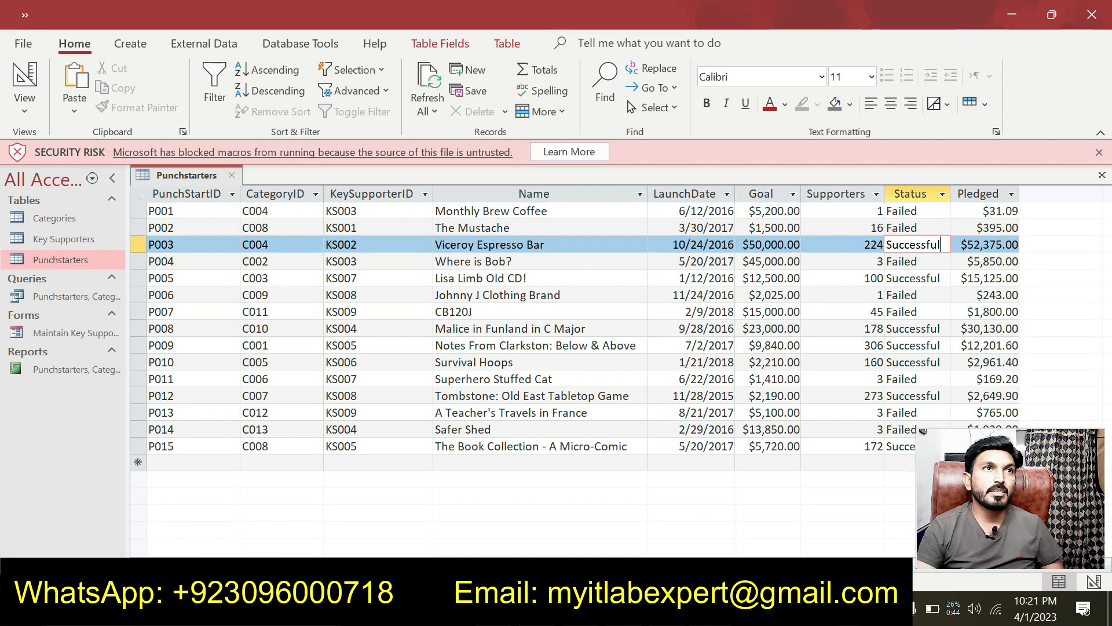
click(384, 70)
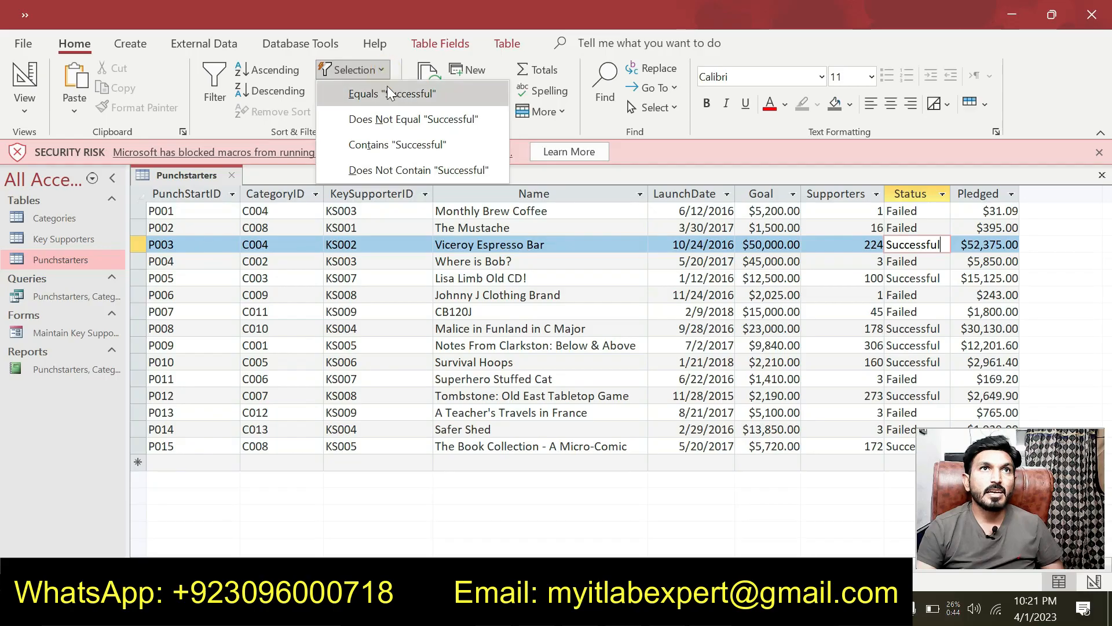
click(386, 92)
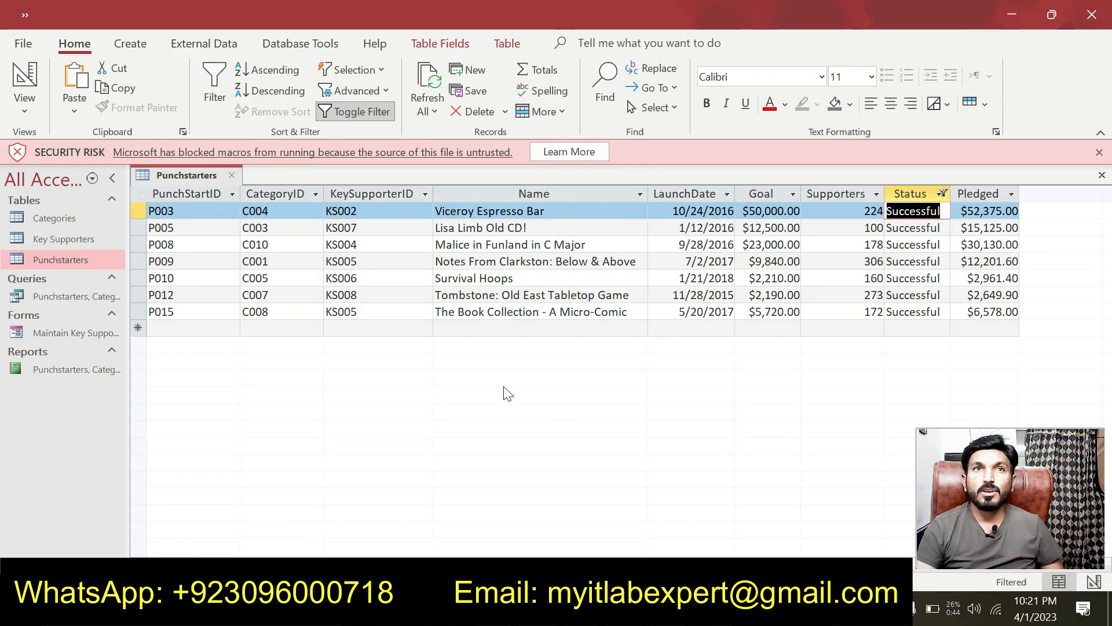
click(356, 110)
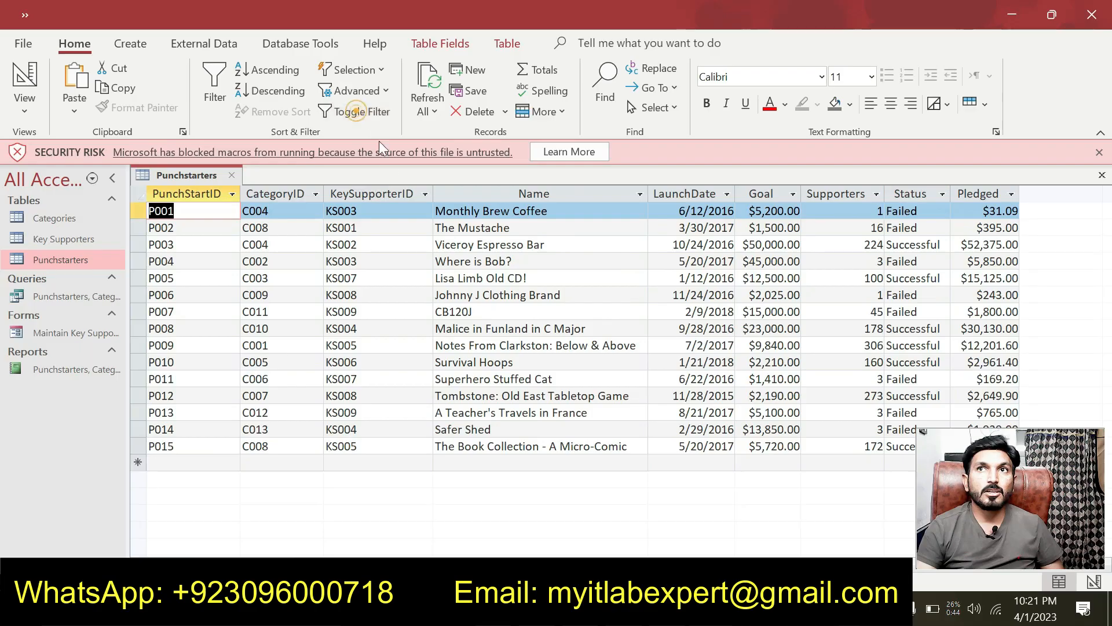
click(365, 111)
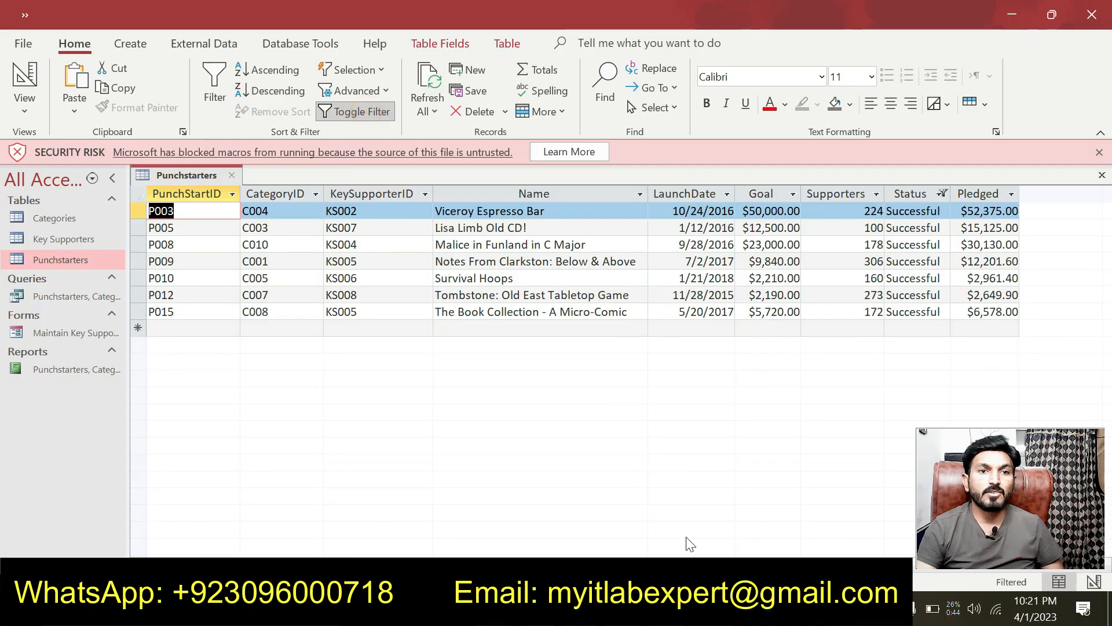
Step: Switch to Word and remove the turquoise highlight from step 5's paragraph about filtering the Punchstarters table
key(alt+Tab)
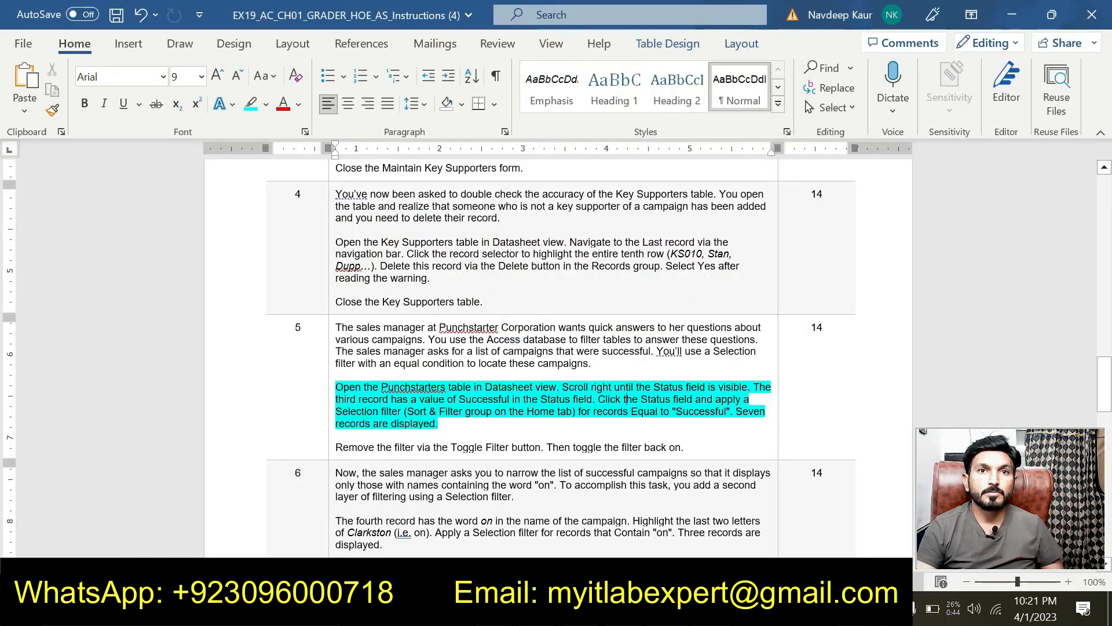
scroll(625, 357, down, 1)
drag(450, 382, 336, 345)
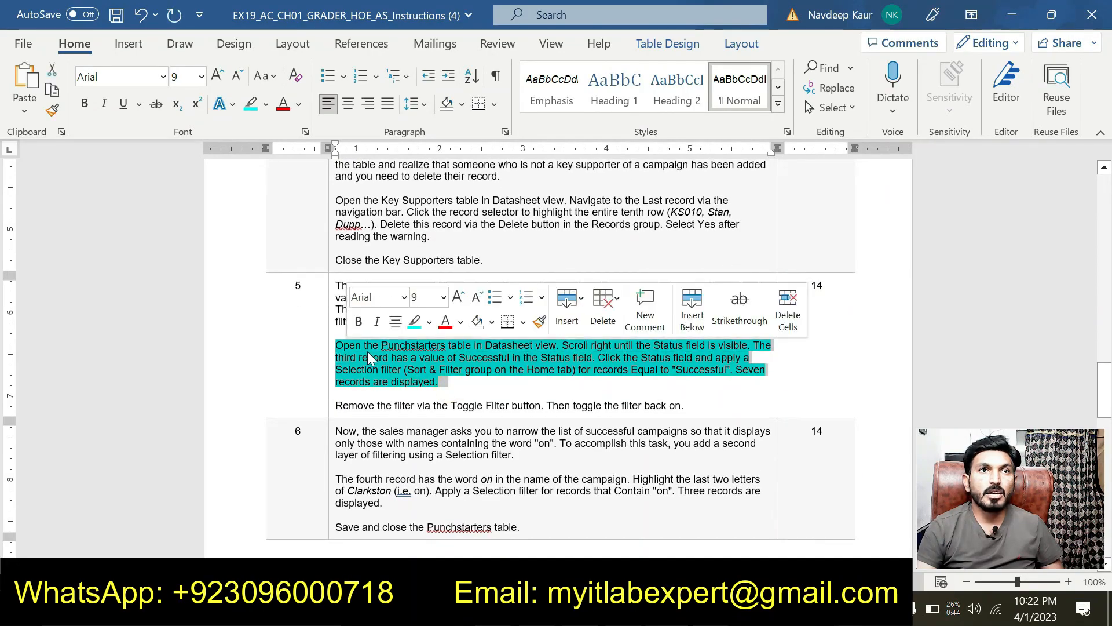
click(412, 322)
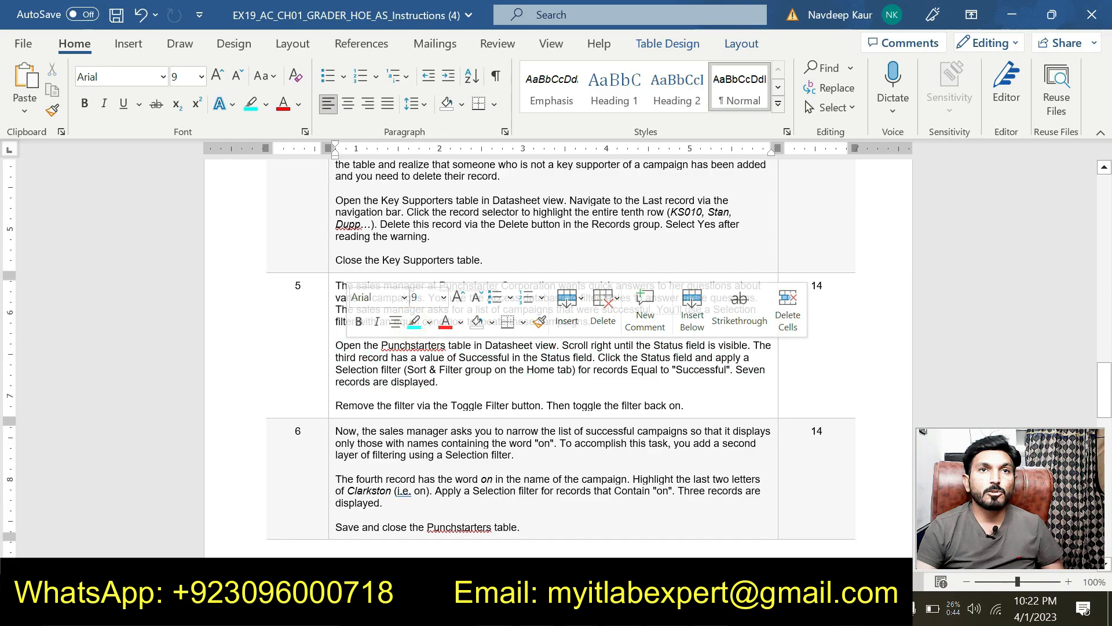
Step: Review the points of the earlier steps, highlight step 5's points value in turquoise and add "=58" after it
scroll(550, 347, up, 7)
scroll(762, 357, up, 10)
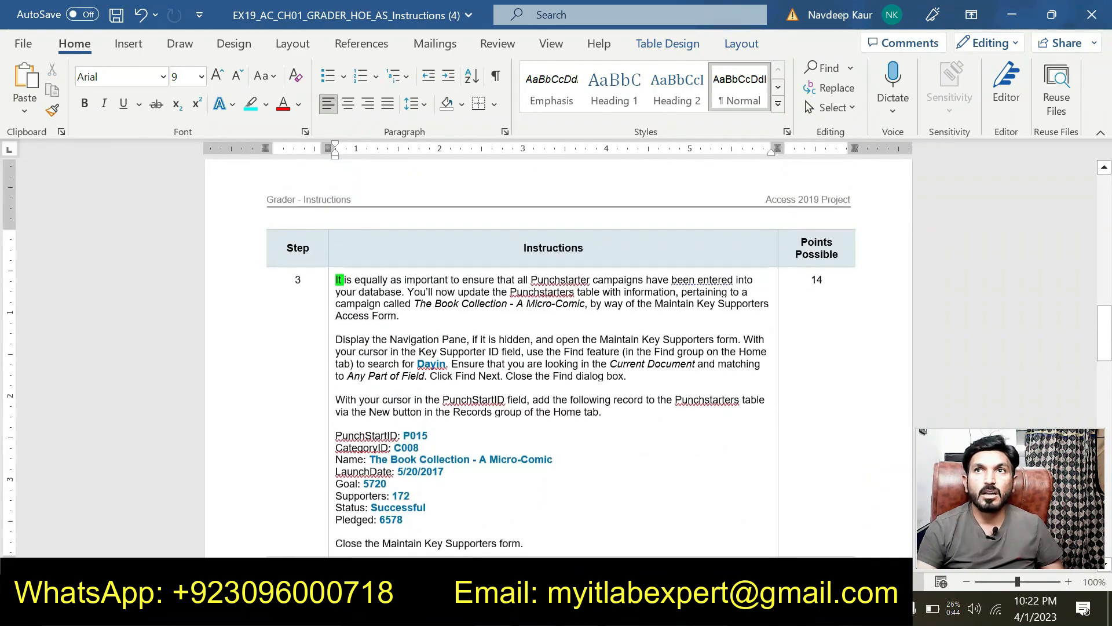
scroll(811, 284, up, 4)
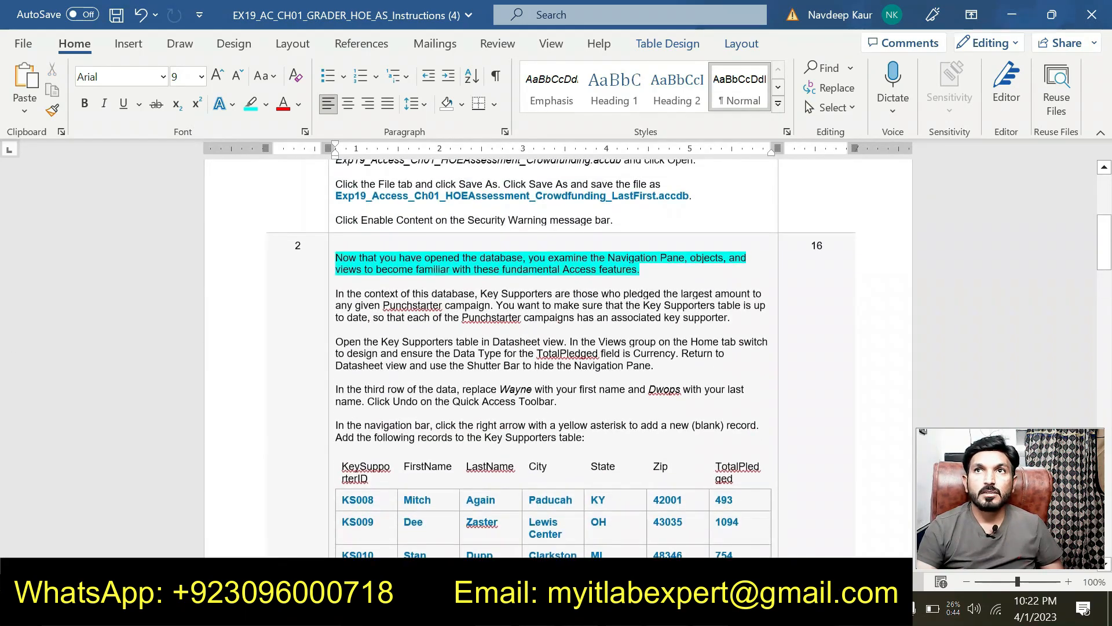
scroll(811, 284, down, 6)
scroll(811, 284, down, 10)
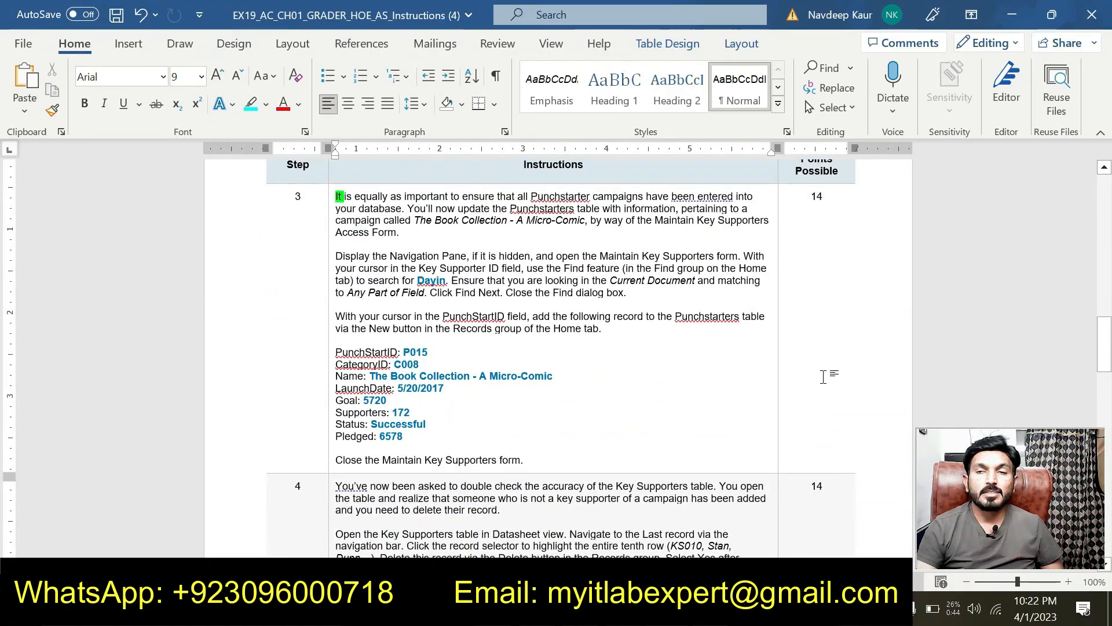
scroll(829, 347, down, 6)
scroll(556, 356, down, 2)
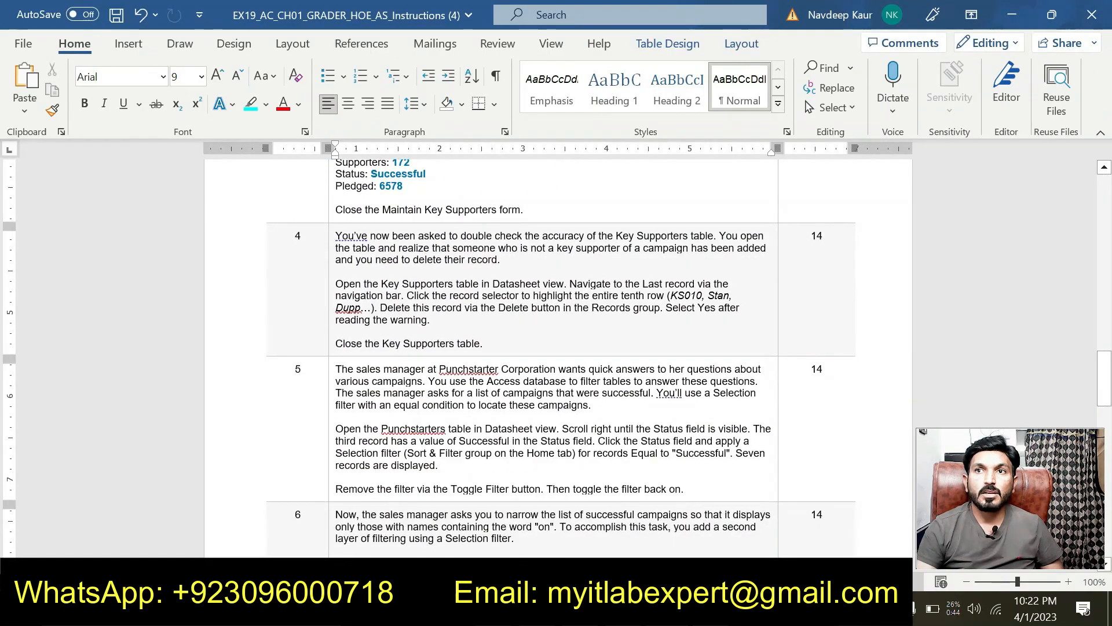
scroll(556, 357, down, 4)
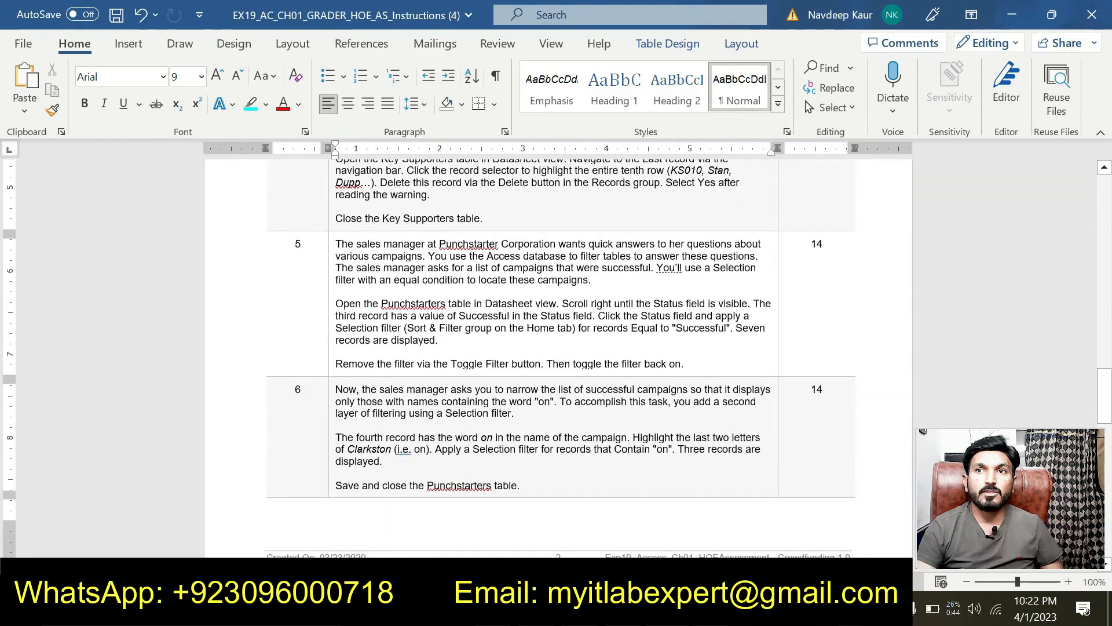
drag(836, 231, 811, 259)
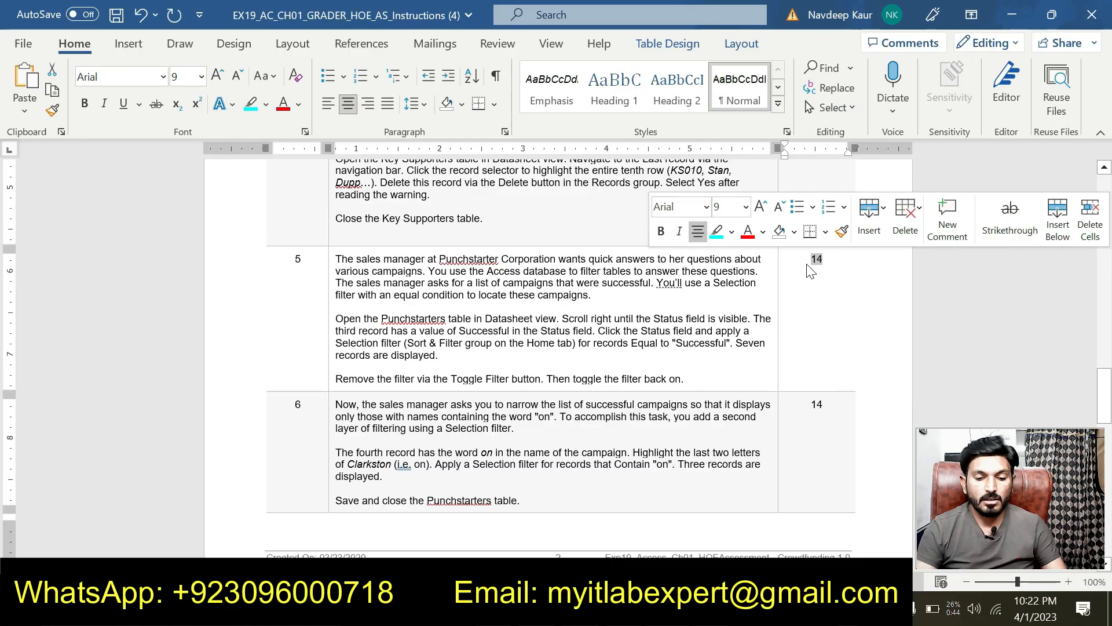
click(717, 231)
click(827, 260)
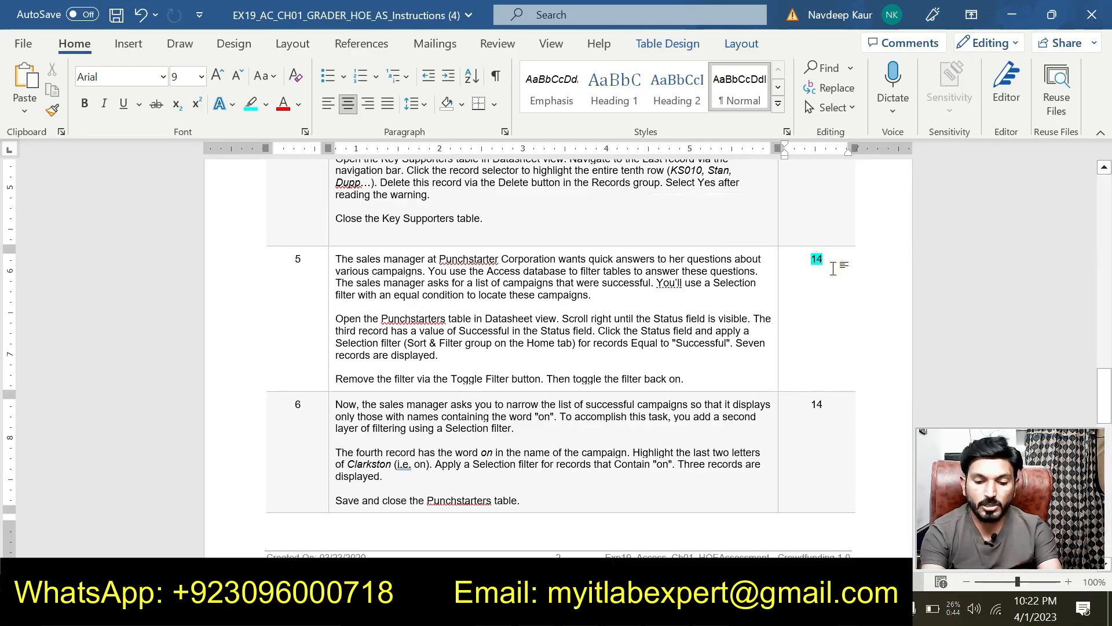
text(=58)
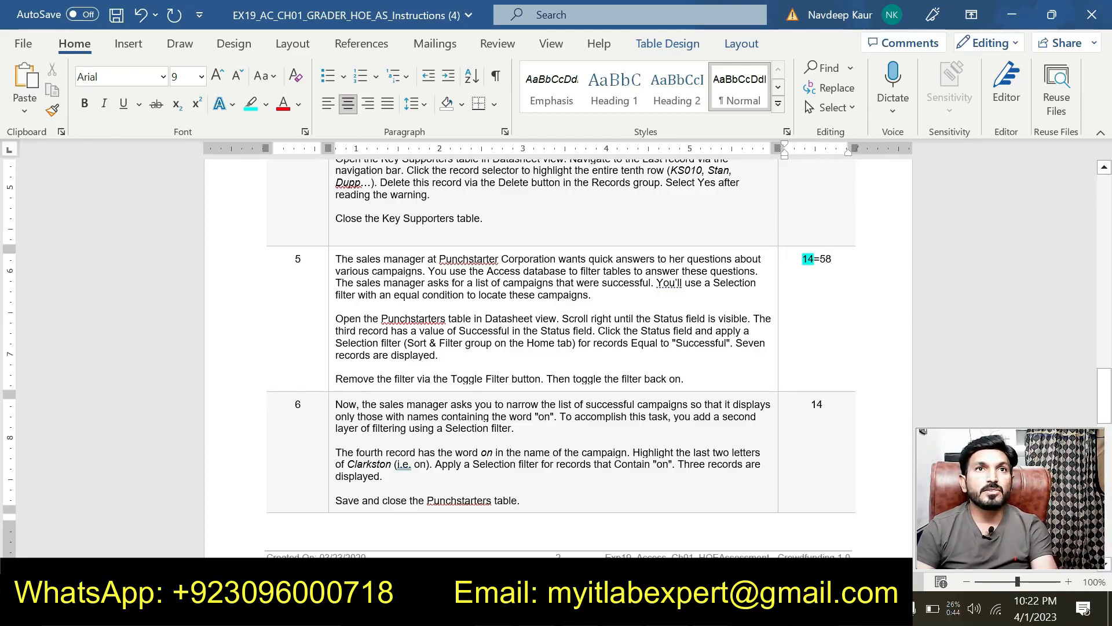
Step: Close the Editor pane and highlight step 6's paragraph about filtering for records that contain "on" in turquoise
scroll(556, 347, up, 1)
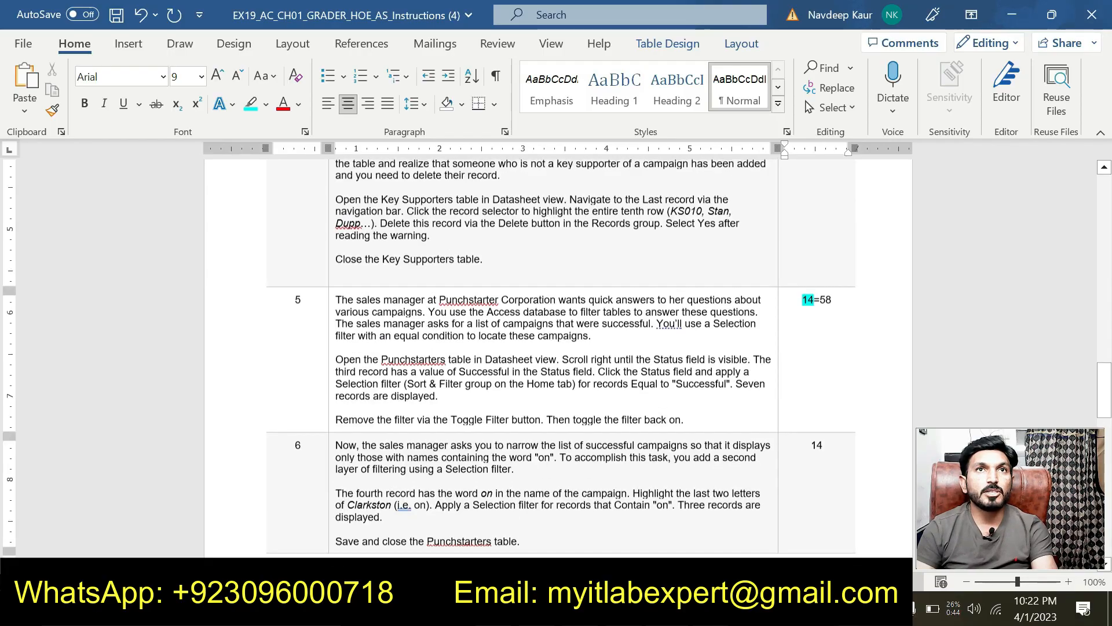
scroll(556, 347, down, 5)
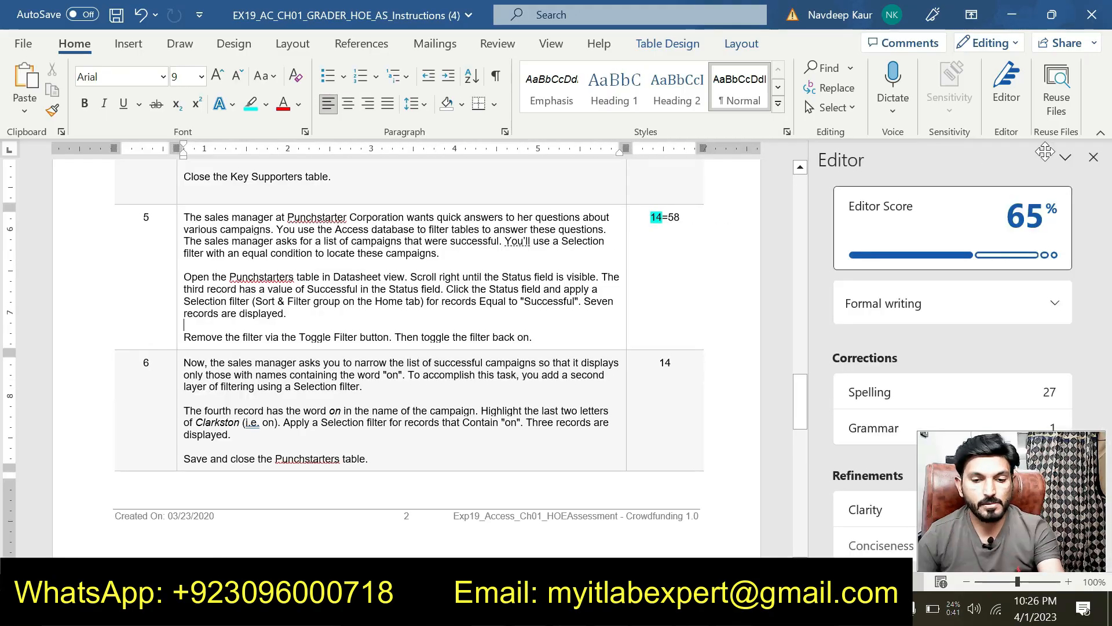
click(1095, 154)
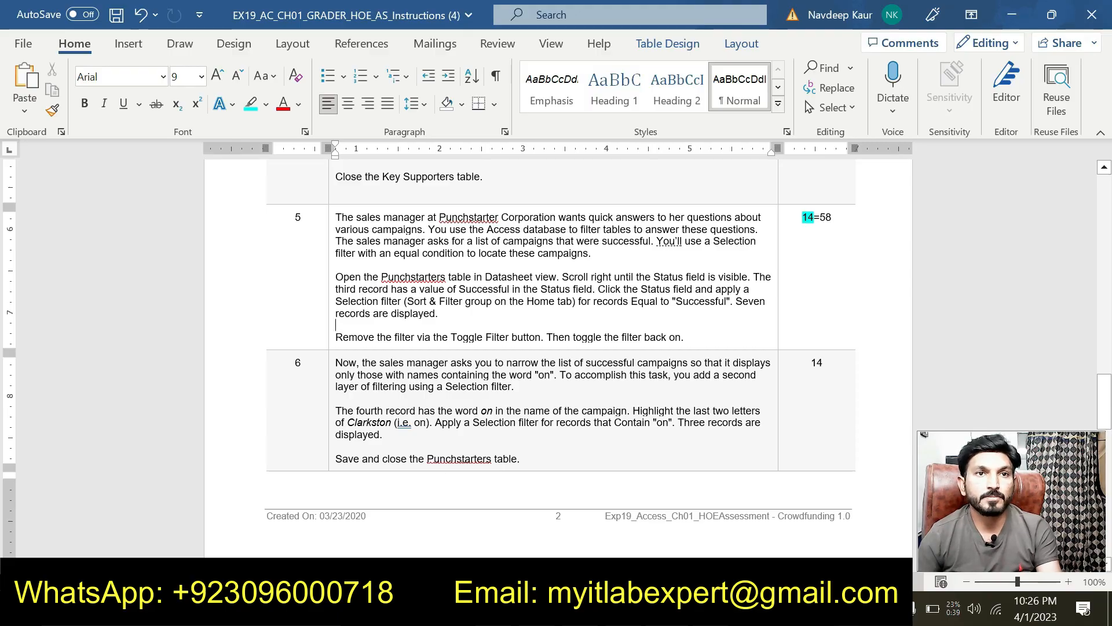
drag(383, 435, 336, 410)
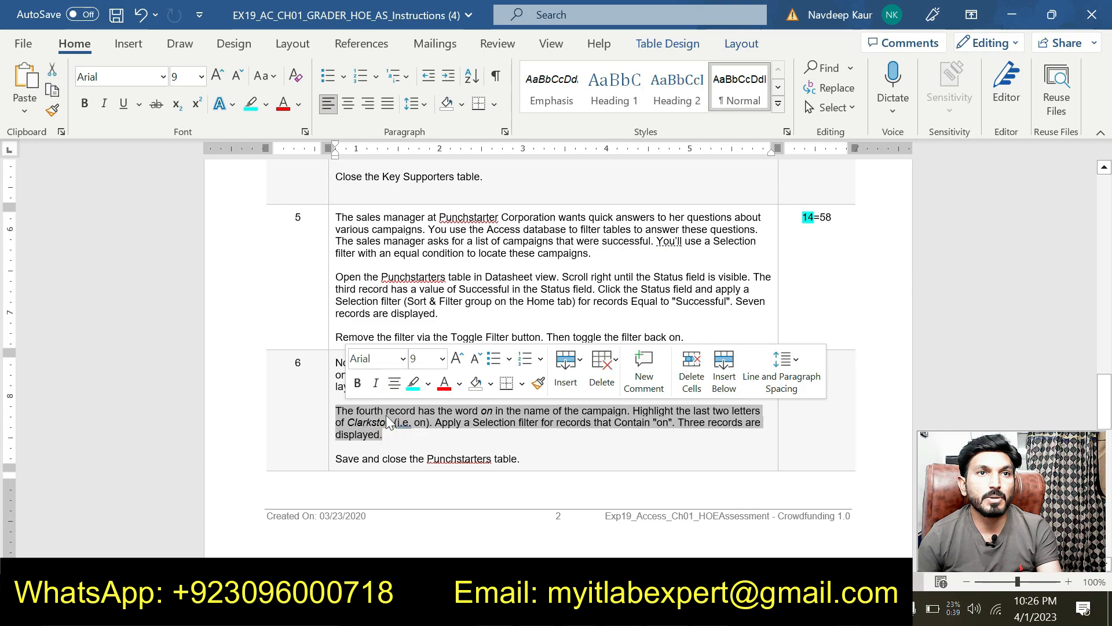
click(413, 384)
click(437, 436)
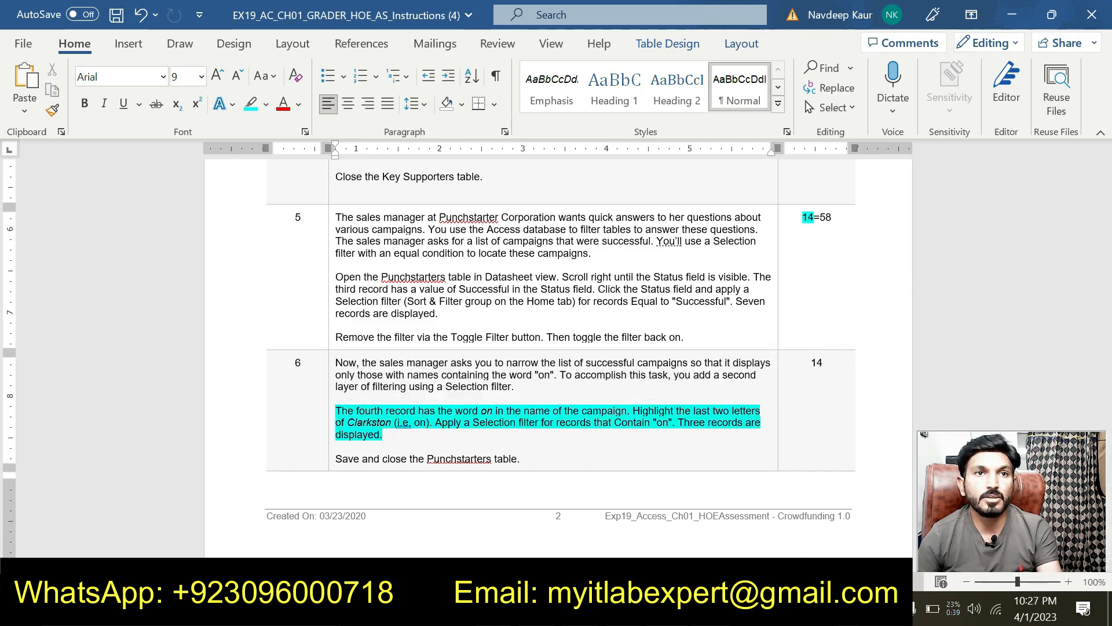
Step: Switch to Access, open the Punchstarters table and toggle its stored filter on
click(712, 610)
click(711, 610)
click(711, 609)
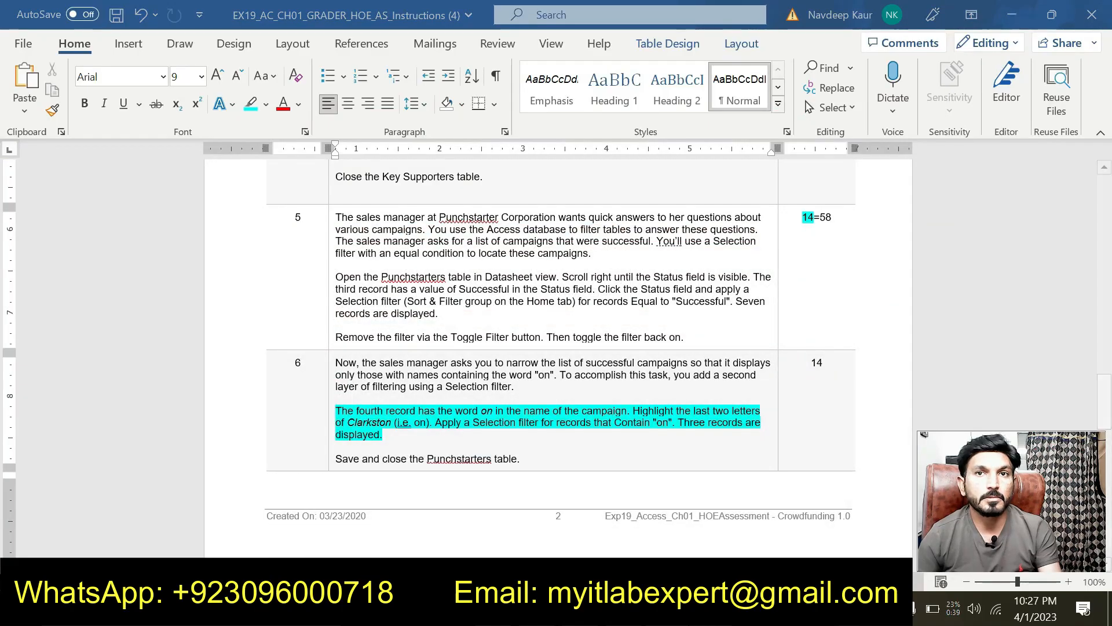
click(711, 610)
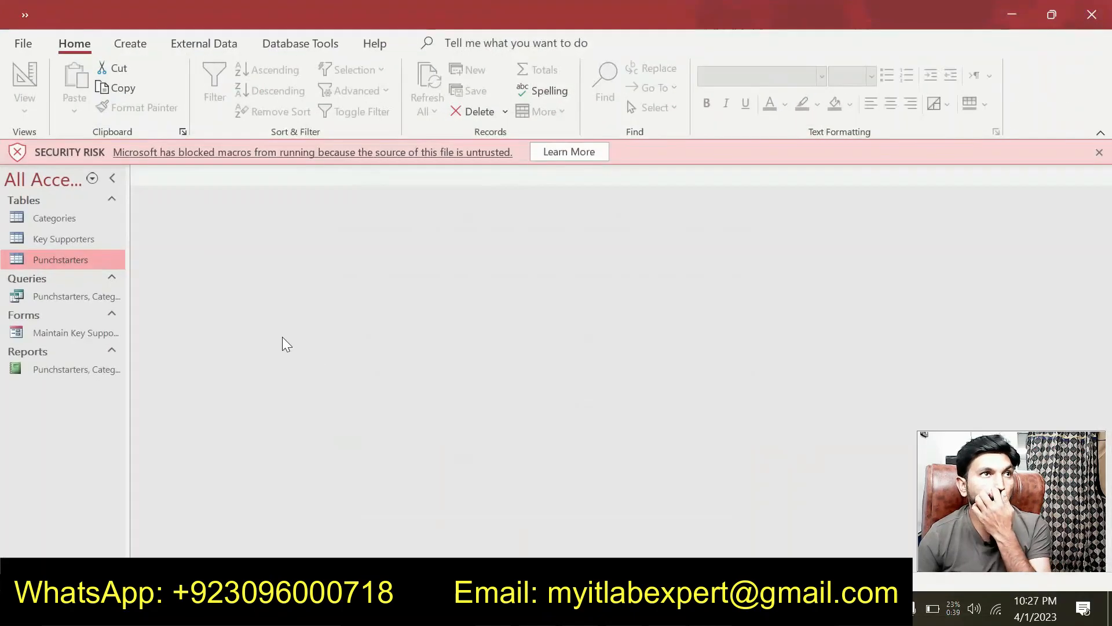
click(68, 259)
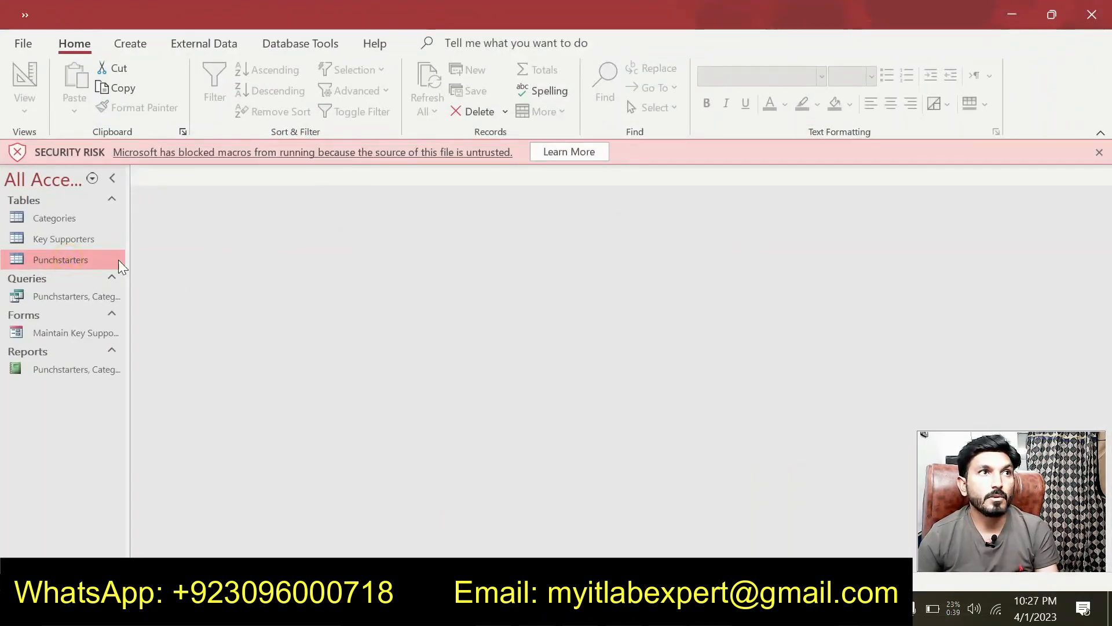
double_click(93, 258)
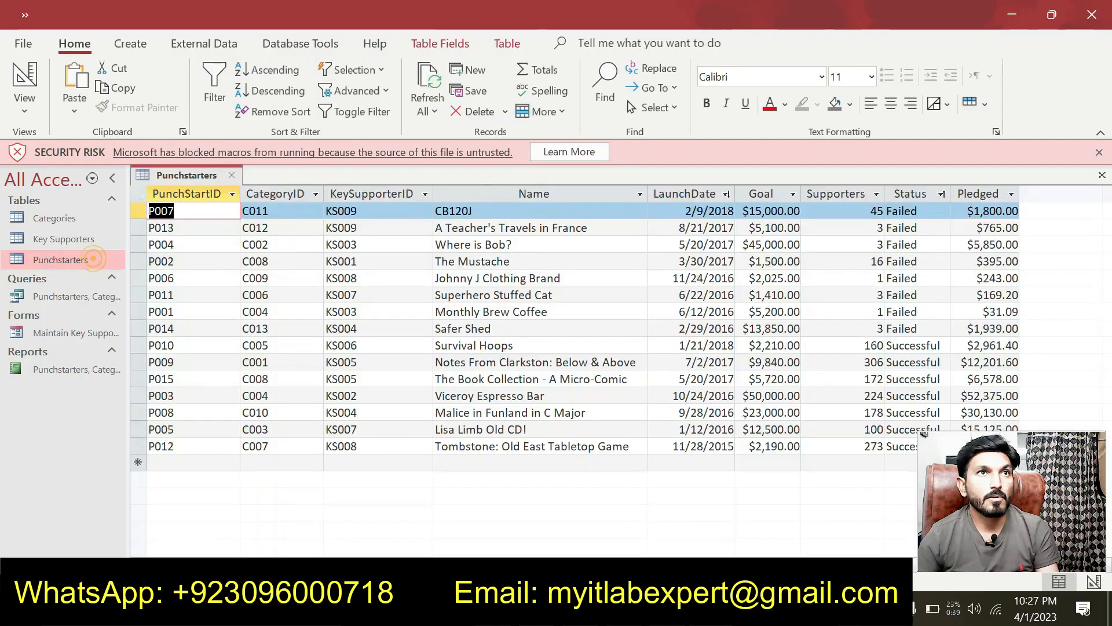
click(352, 112)
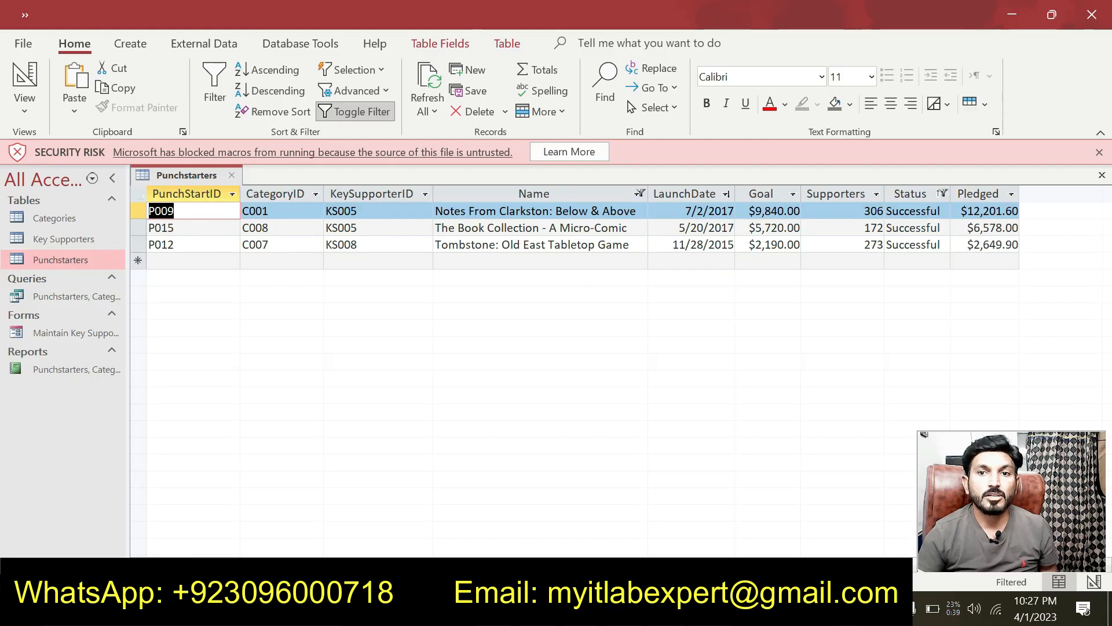
Step: Check the end of step 6 in Word and close the Punchstarters table in Access
key(alt+Tab)
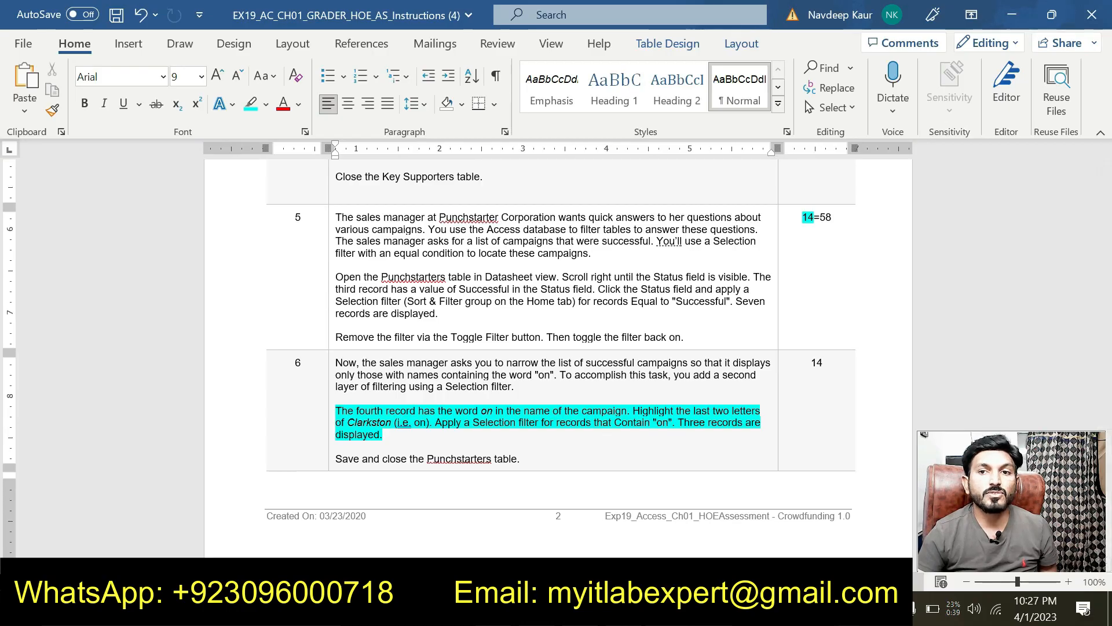
key(alt+Tab)
click(231, 175)
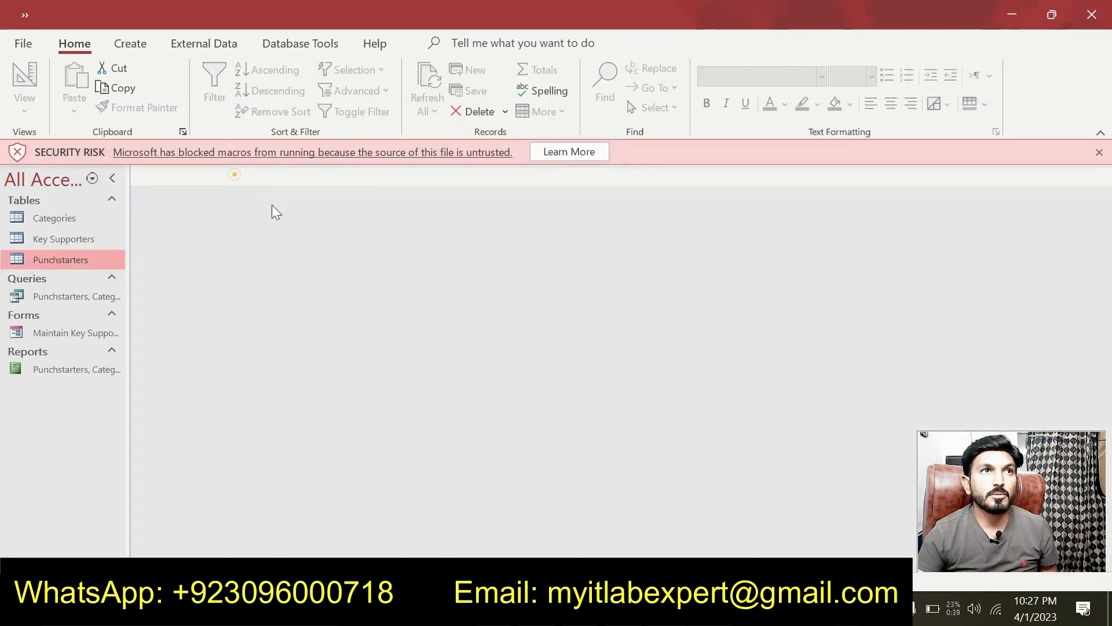
Step: Switch to Word and remove the turquoise highlight from step 6's paragraph about the "on" filter
key(alt+Tab)
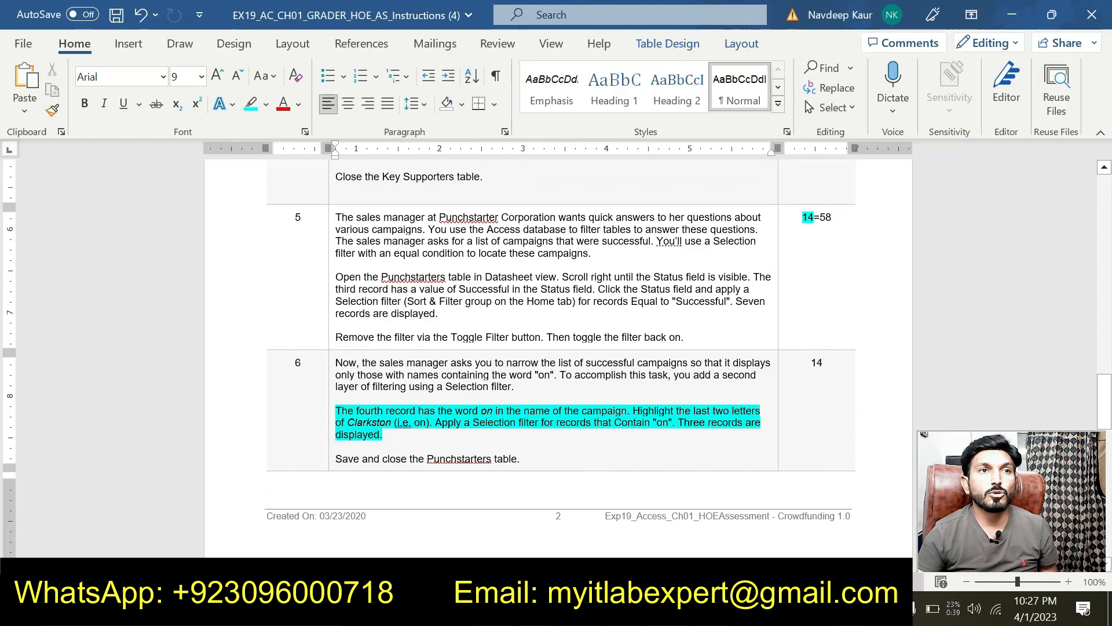
triple_click(382, 430)
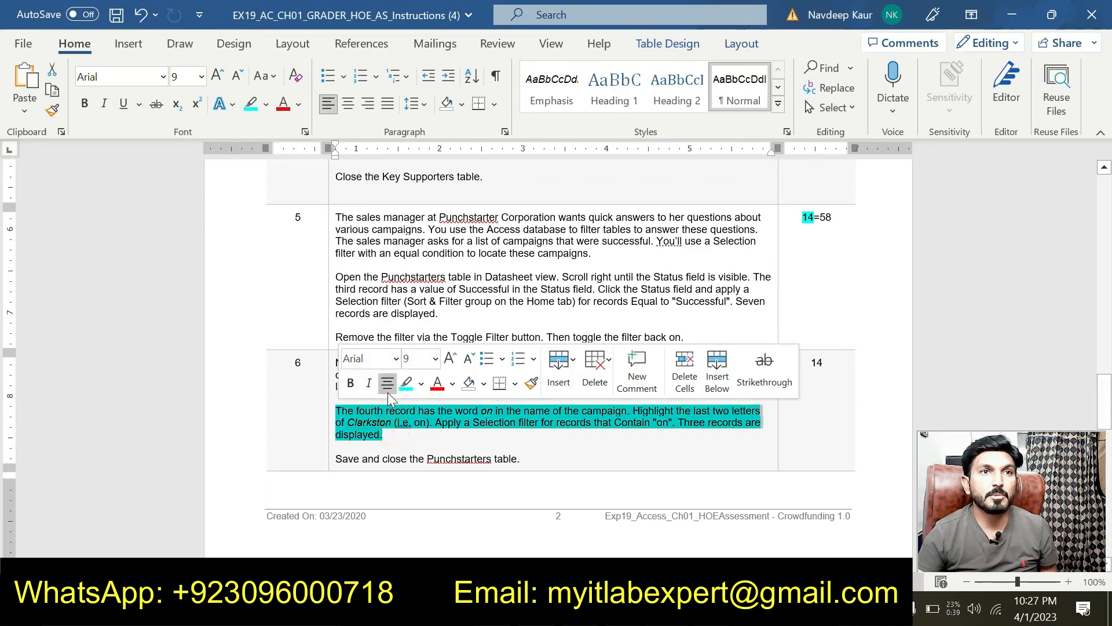
click(406, 383)
Step: Read step 7's Filter By Form instructions in Word and switch back to Access
scroll(406, 383, down, 10)
scroll(558, 359, down, 1)
scroll(558, 359, down, 1)
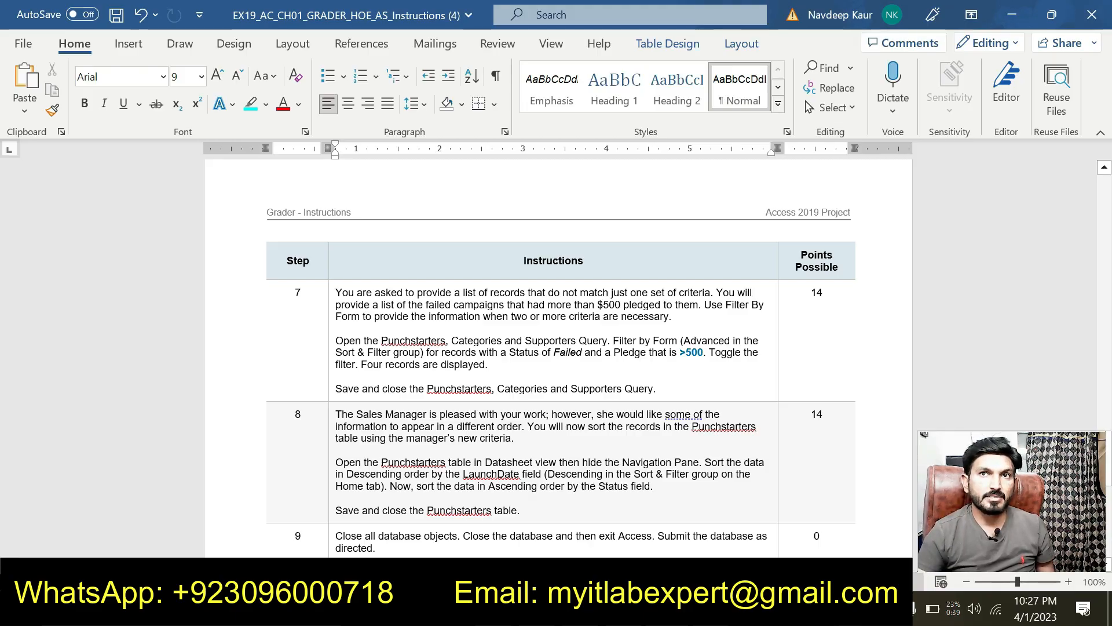
key(alt+Tab)
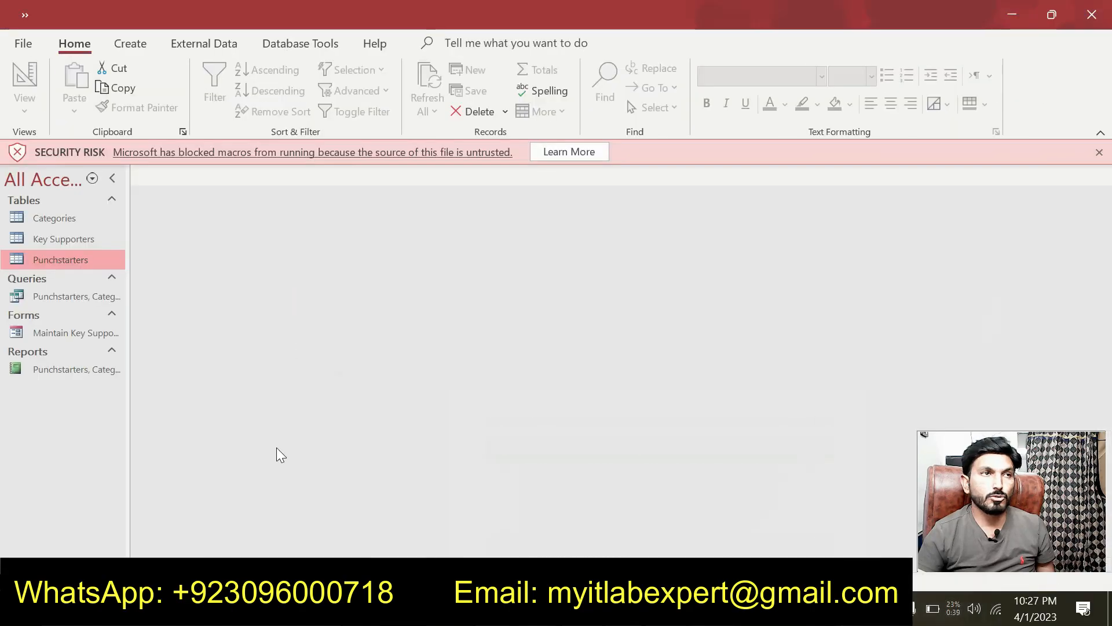
Step: Open the Punchstarters, Categories and Supporters query and toggle its stored filter on
double_click(82, 295)
click(360, 119)
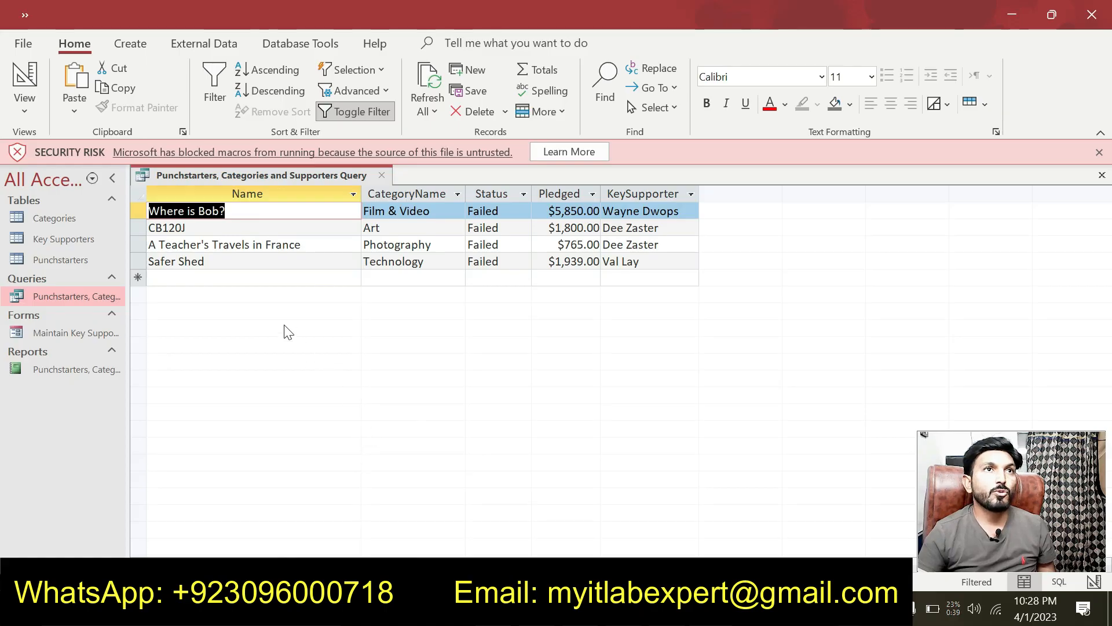
Step: Switch to Word to review the project instructions, and close the Punchstarters, Categories and Supporters query in Access
click(574, 608)
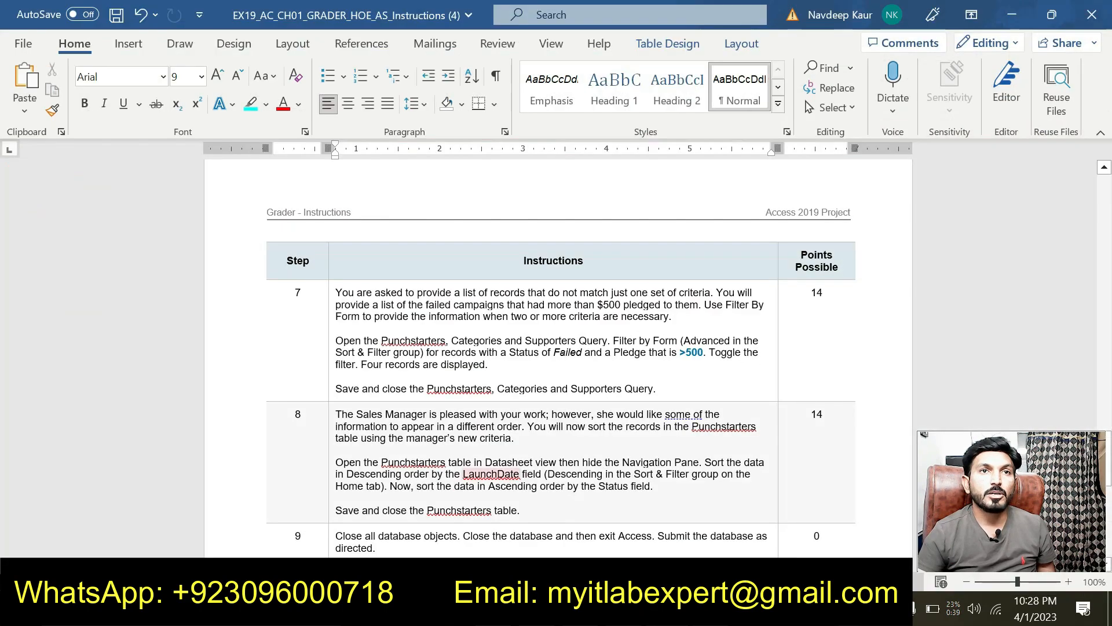
scroll(560, 347, down, 3)
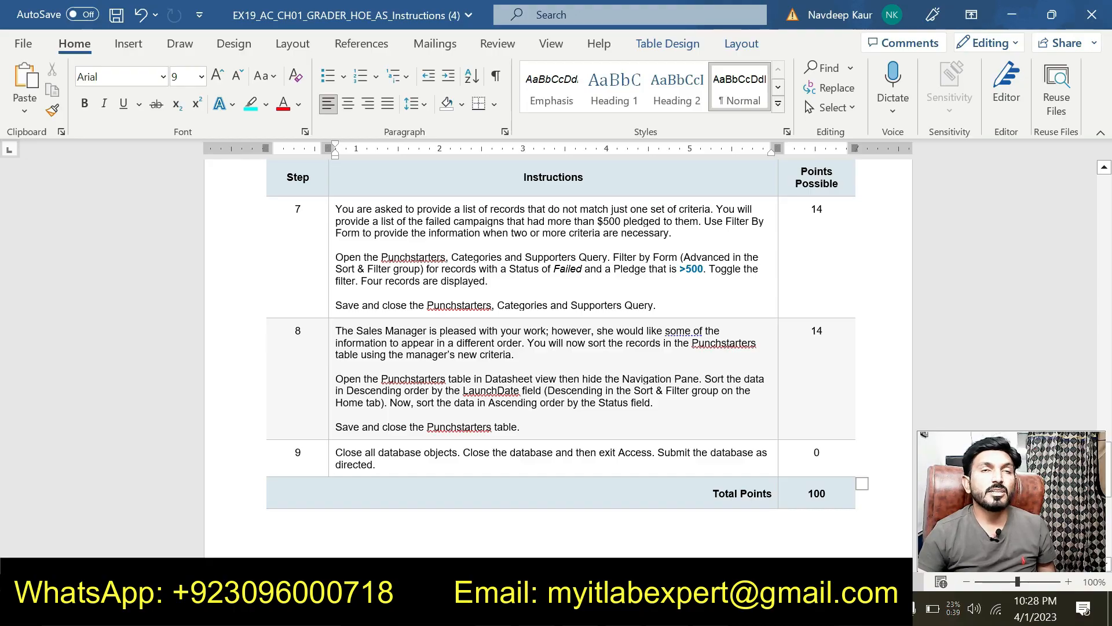
scroll(613, 425, up, 10)
scroll(561, 356, up, 10)
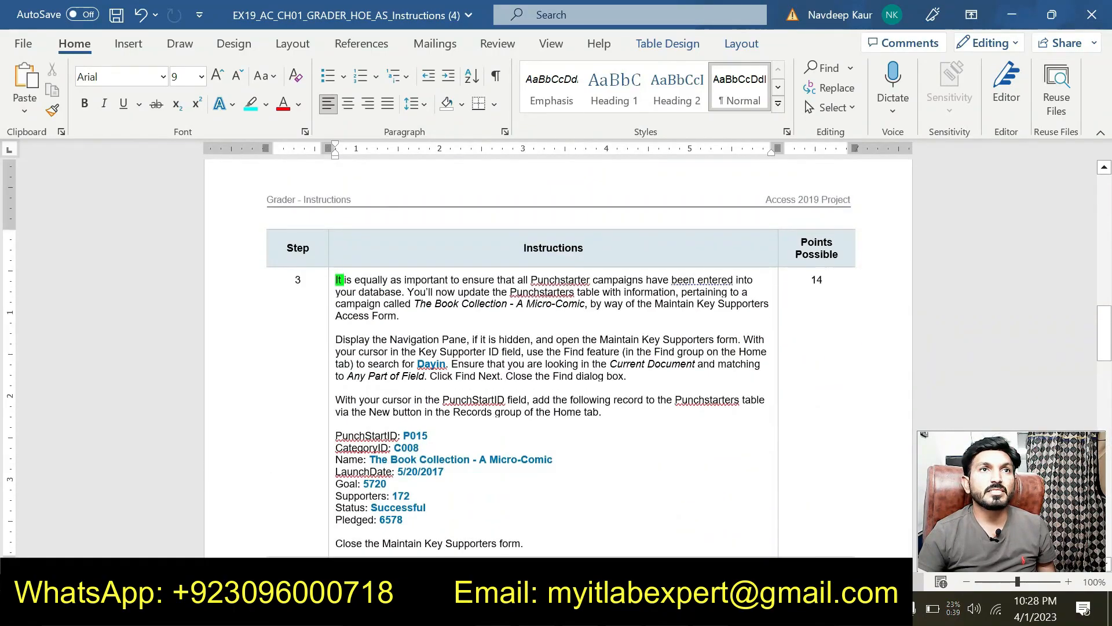
scroll(606, 427, up, 10)
scroll(606, 421, up, 10)
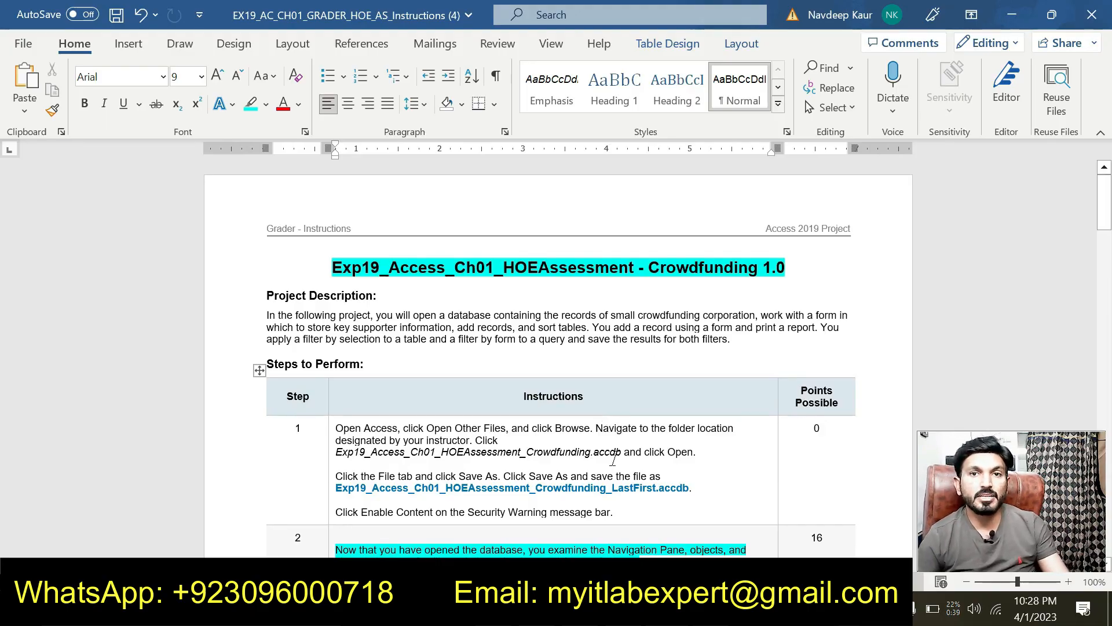
key(alt+Tab)
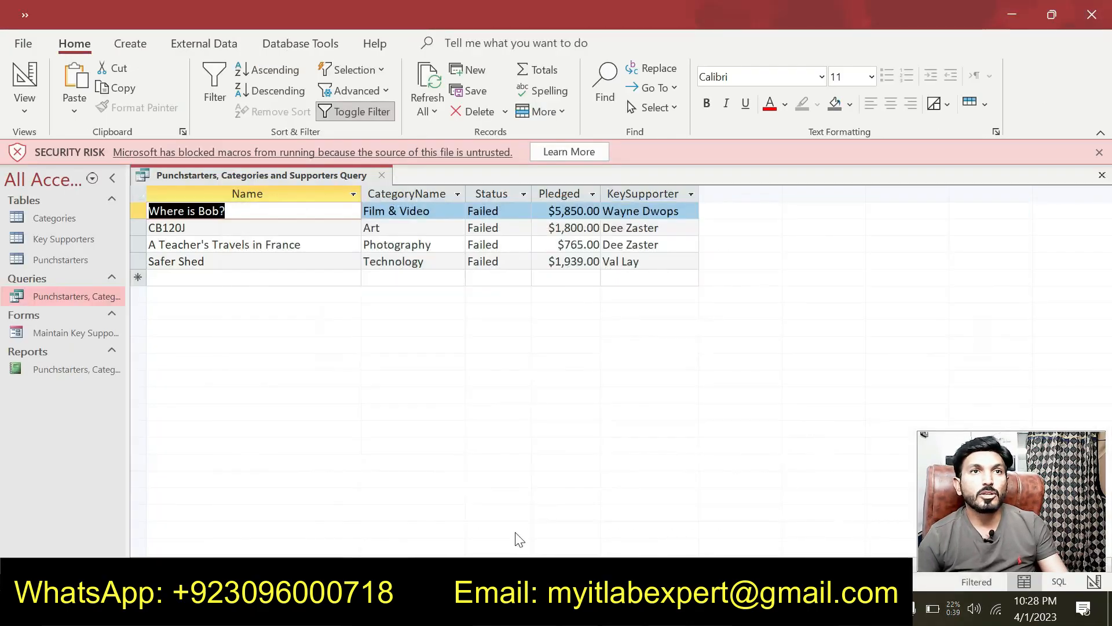
click(382, 175)
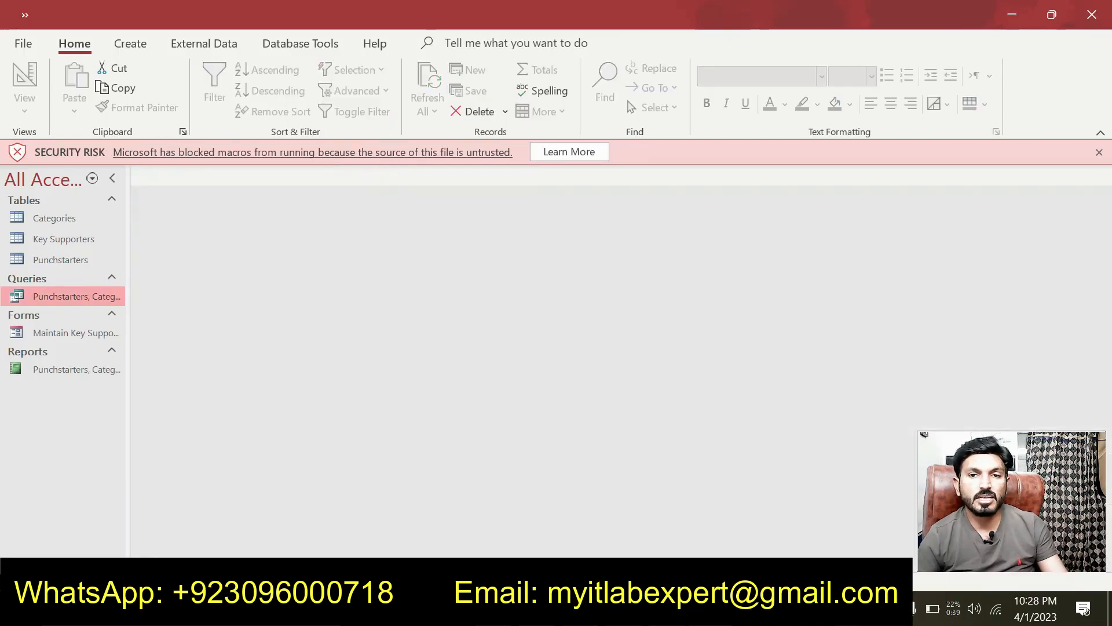
Step: Switch to the MyITLab grader page in Chrome and upload the completed Exp19_Access_Ch01_HOEAssessment_Crowdfunding (1) Access database
key(alt+Tab)
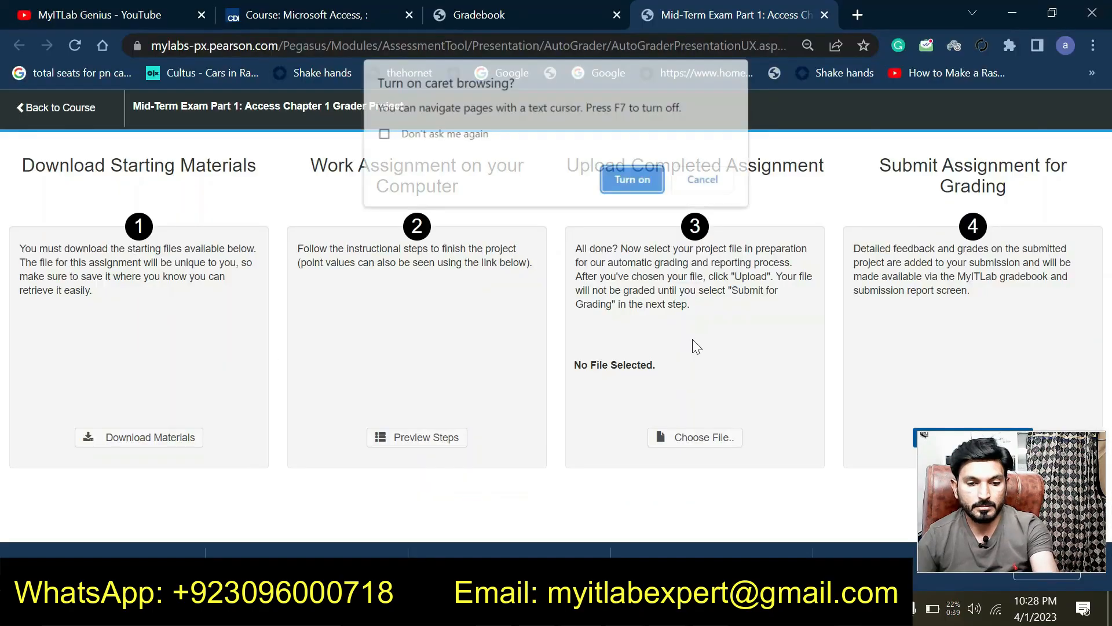
click(703, 179)
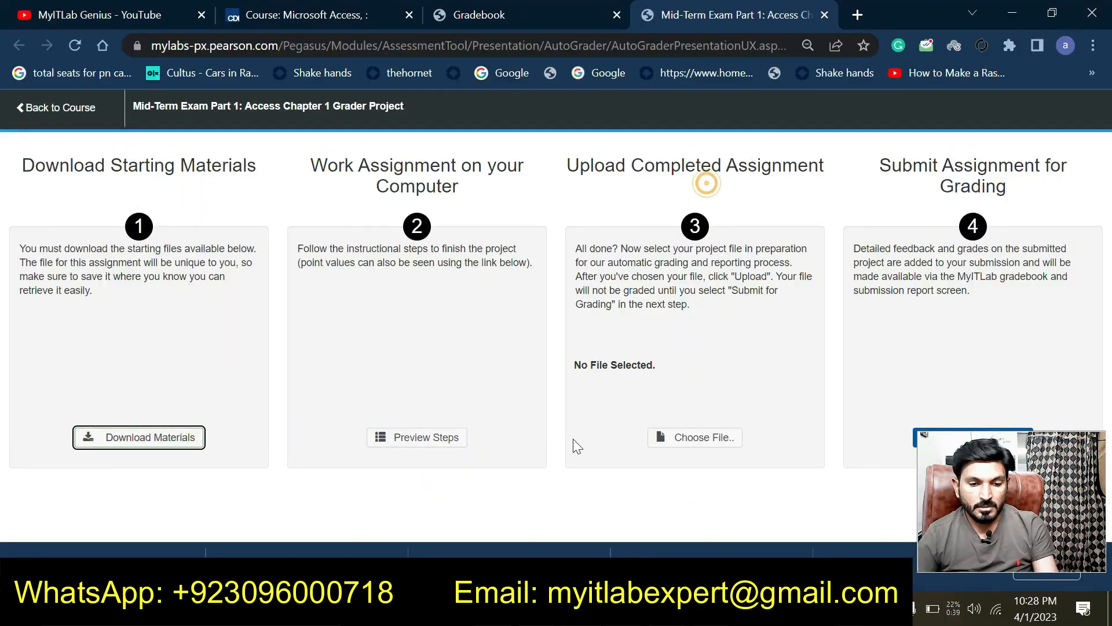
click(672, 444)
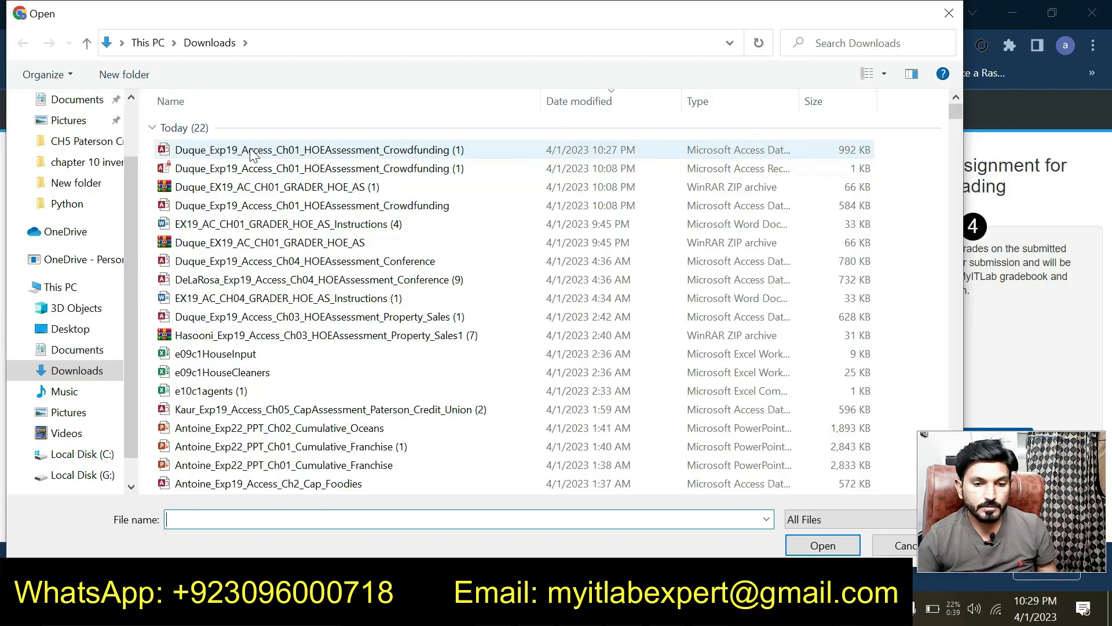
click(250, 148)
click(811, 545)
click(667, 450)
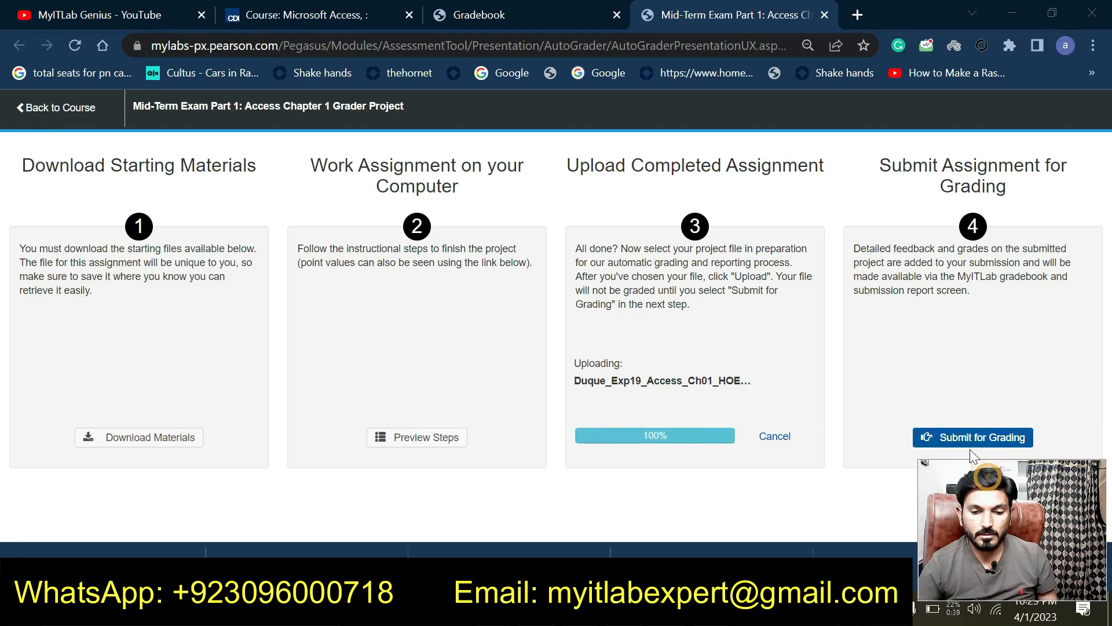
Step: Submit the uploaded Mid-Term Exam Part 1 file for grading and close the assignment to return to the gradebook
click(960, 443)
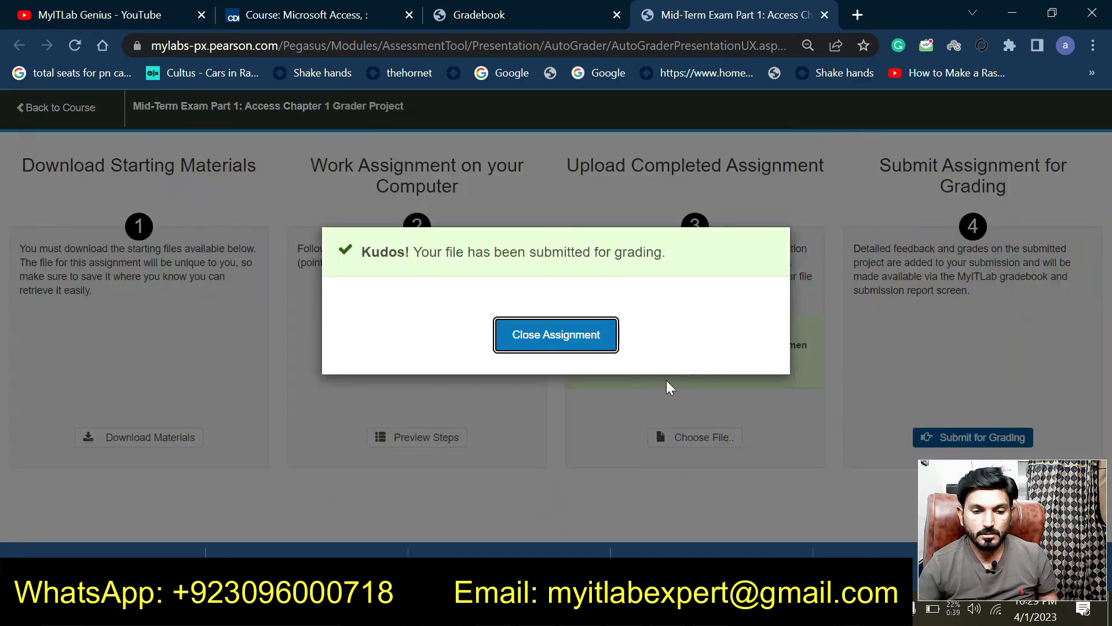
click(590, 347)
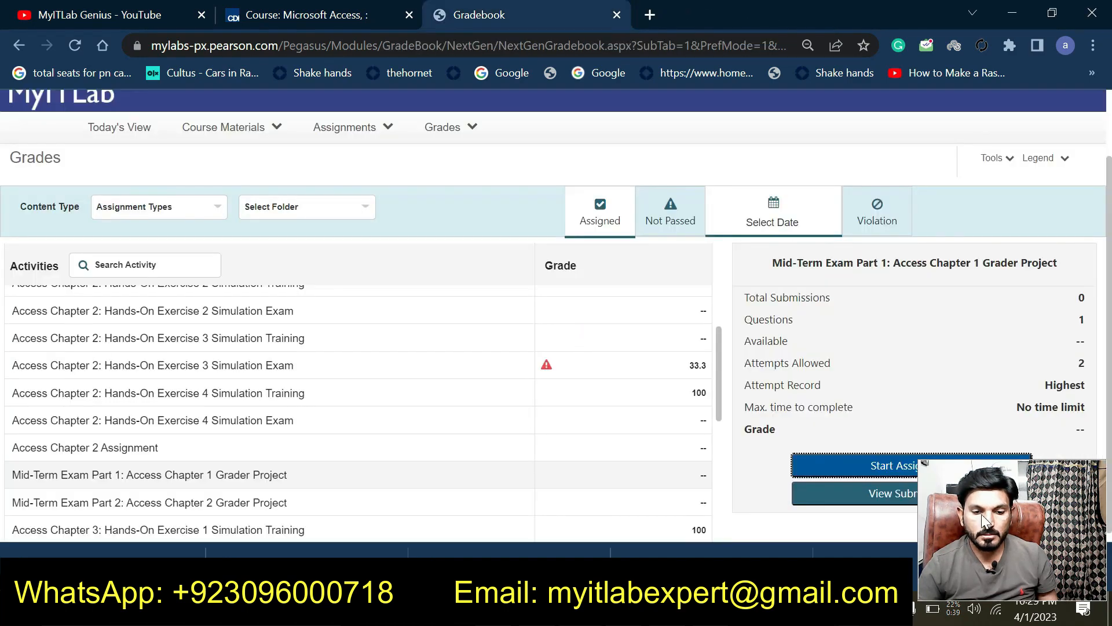
scroll(677, 438, down, 6)
scroll(663, 428, down, 1)
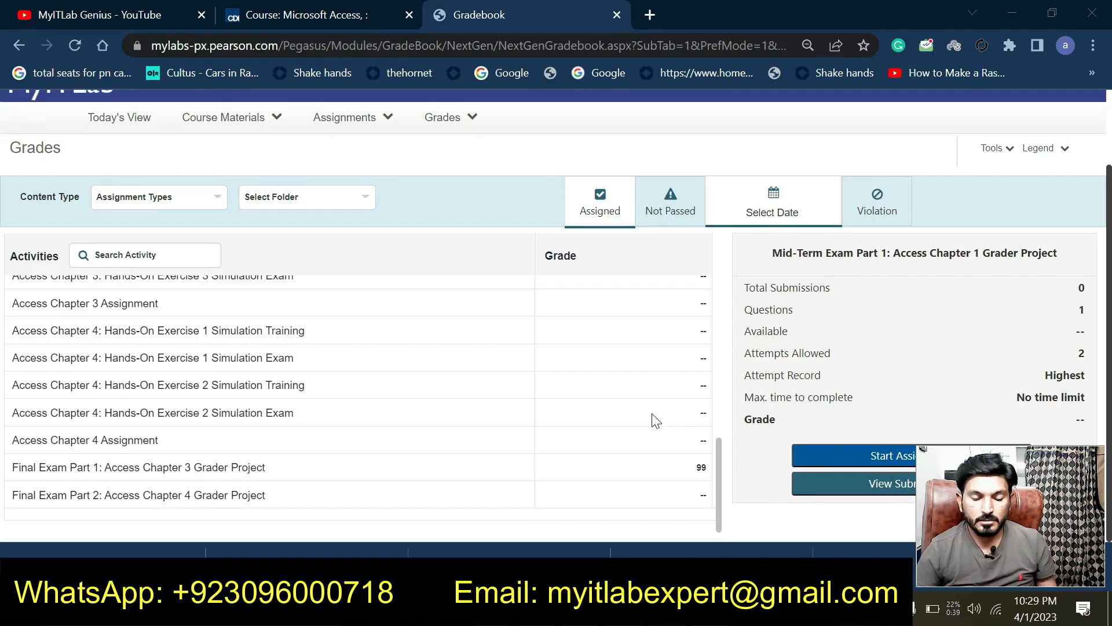
Step: Examine the total score and the project file name in step 1 of the Mid-Term Exam Part 1 submission report
click(686, 608)
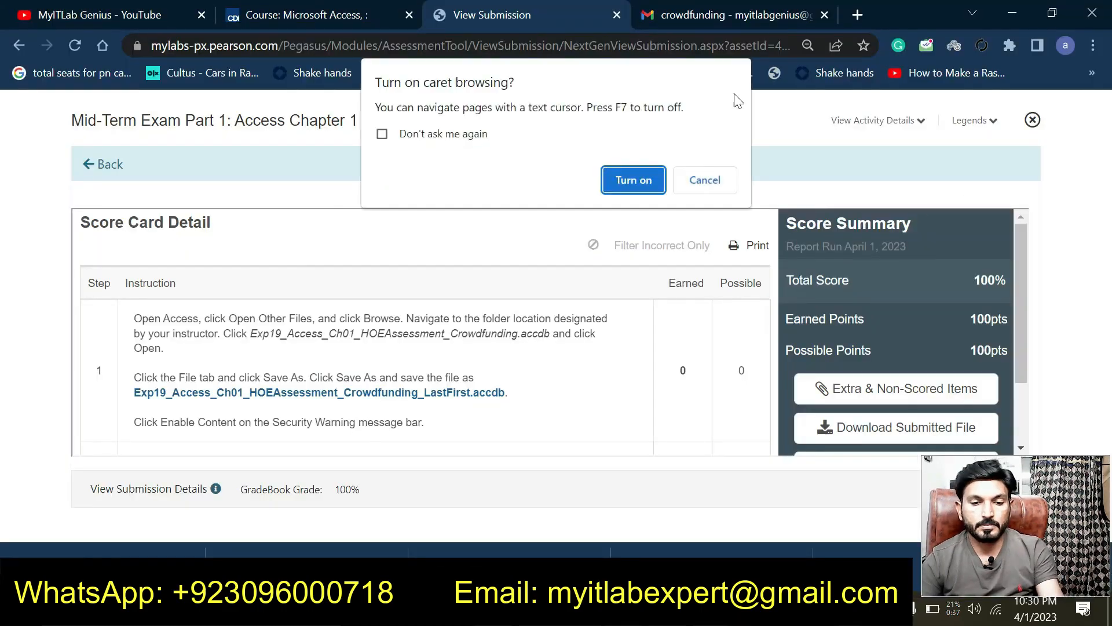
click(710, 179)
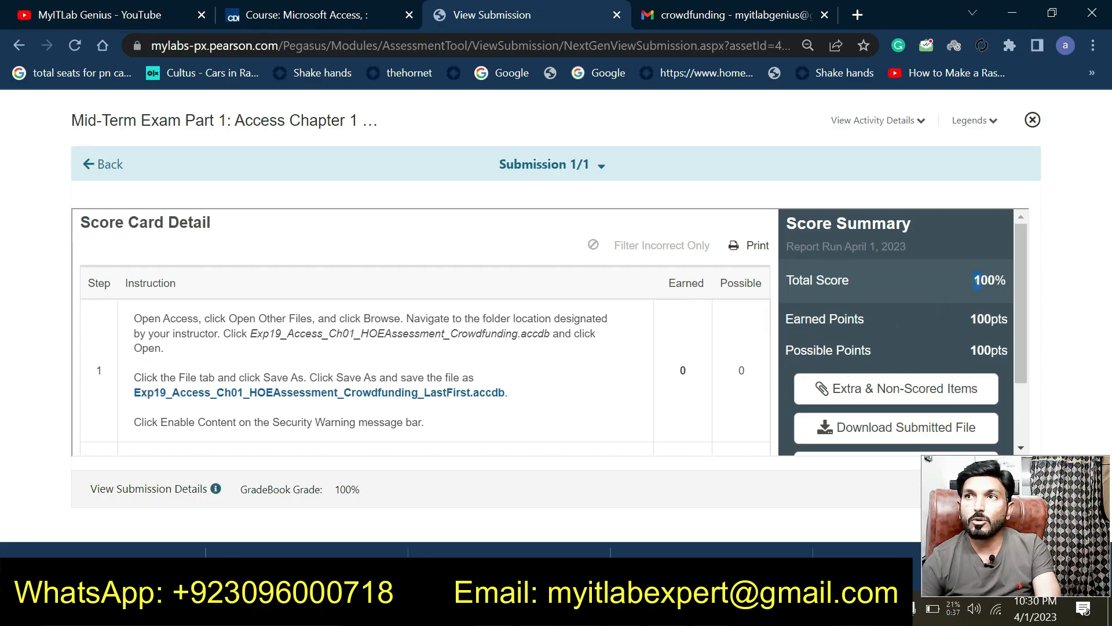
double_click(990, 280)
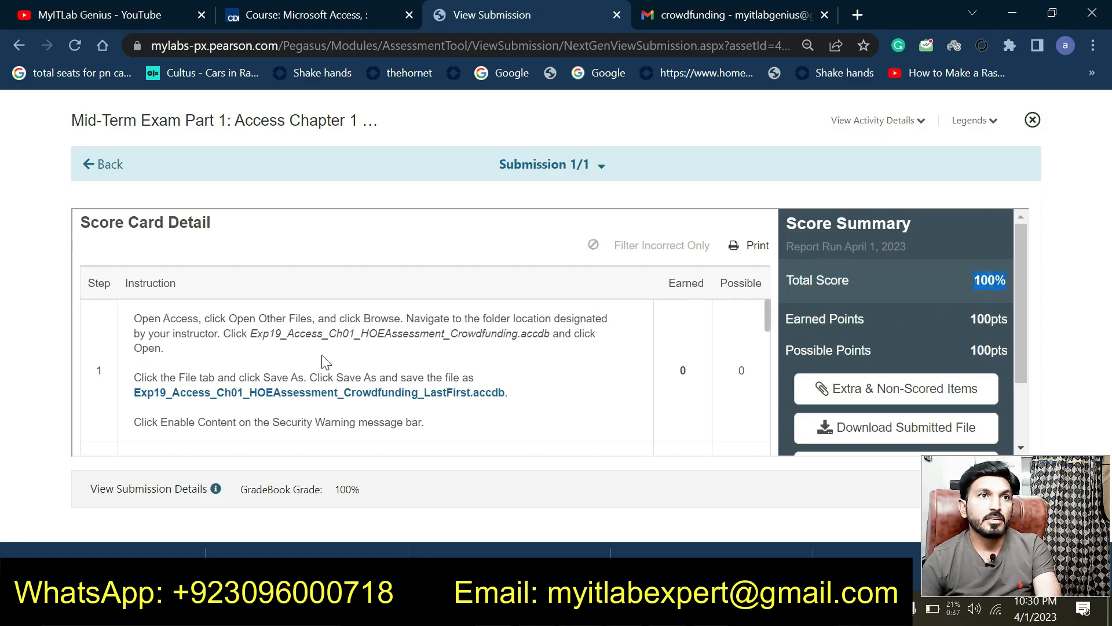
drag(257, 334, 503, 335)
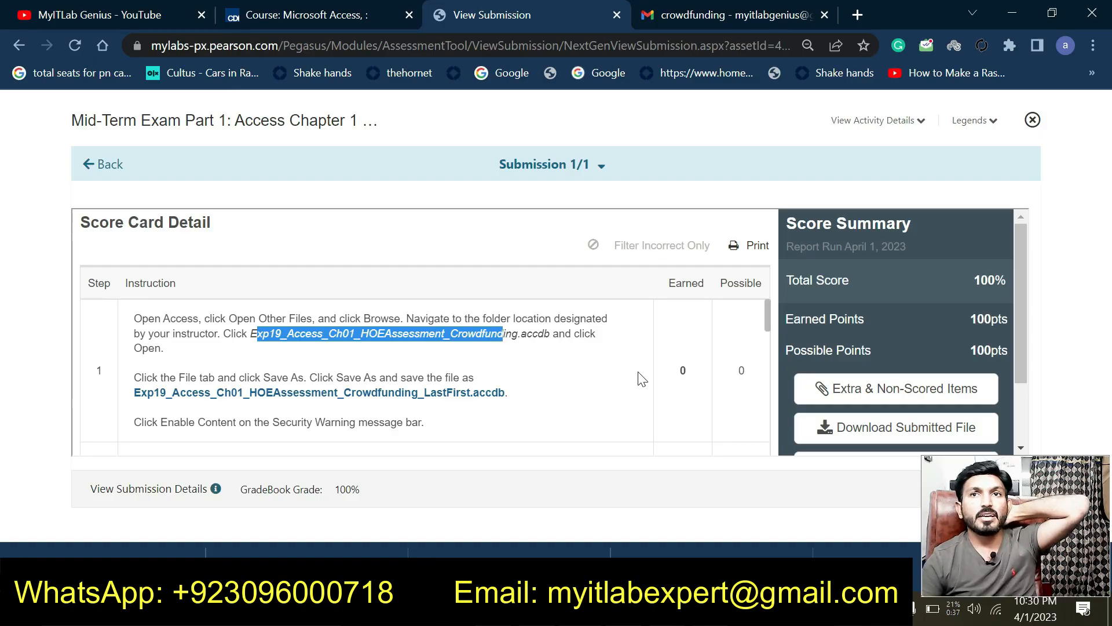
Step: Compare the earned and possible points for steps 2 to 8 in the Score Card Detail
scroll(666, 374, down, 3)
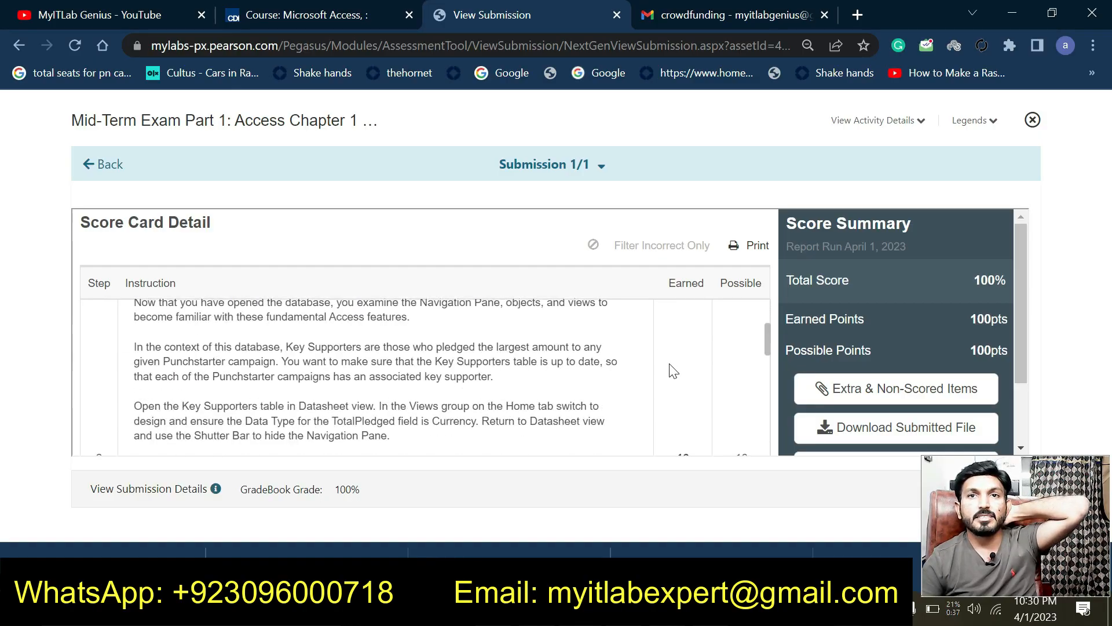
scroll(678, 372, down, 2)
drag(677, 371, 759, 380)
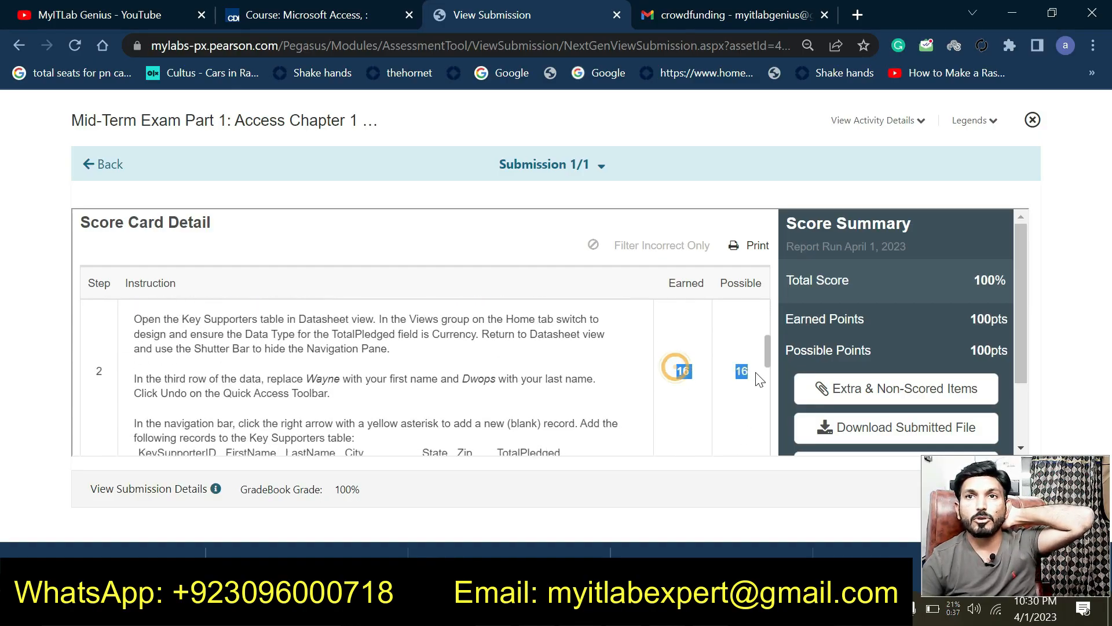
scroll(686, 389, down, 5)
scroll(685, 382, down, 1)
scroll(684, 382, up, 2)
drag(674, 389, 716, 398)
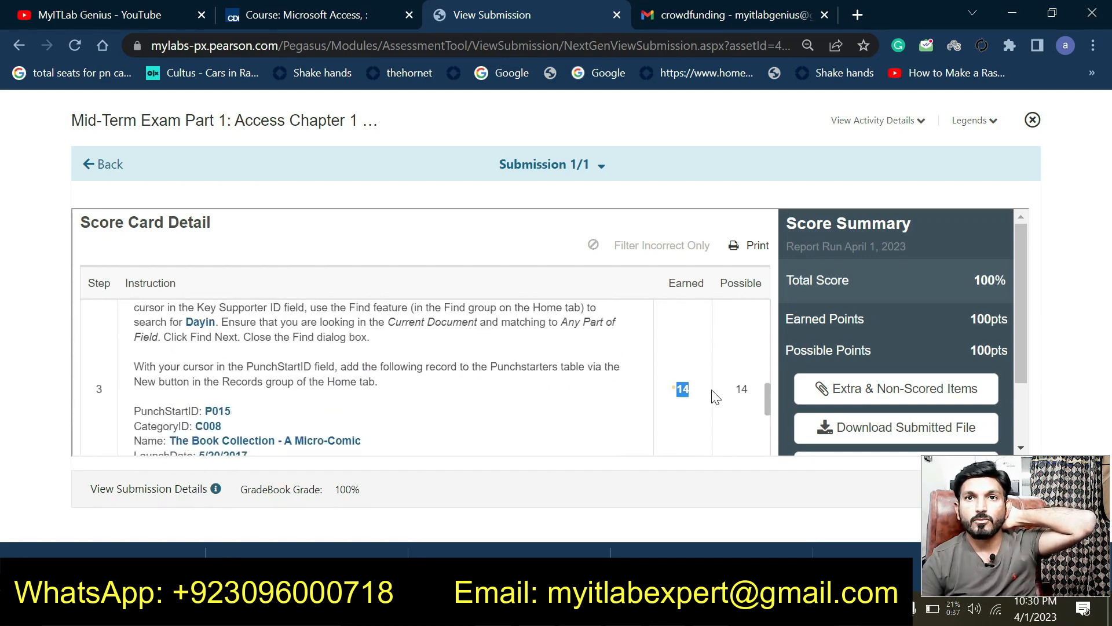
scroll(671, 414, down, 5)
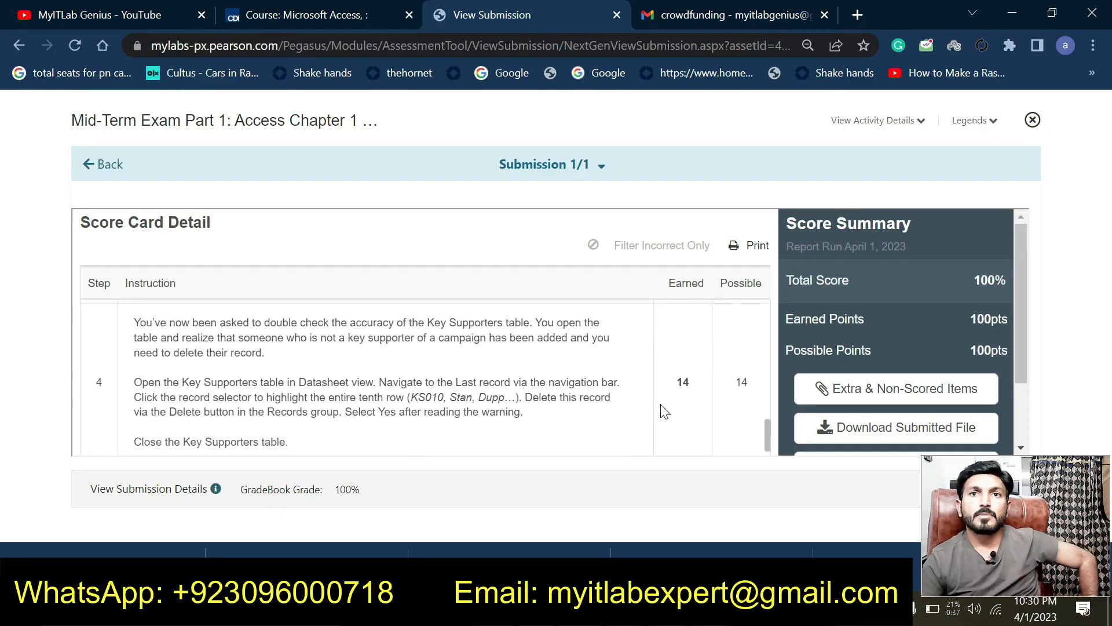
drag(683, 381, 738, 383)
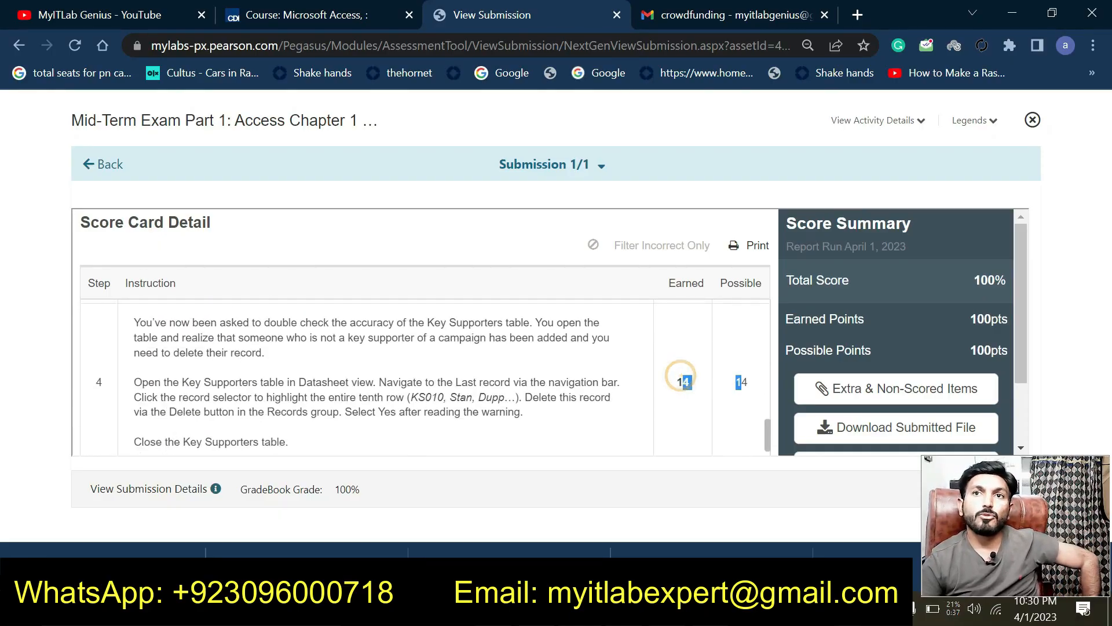
click(681, 375)
scroll(672, 388, down, 3)
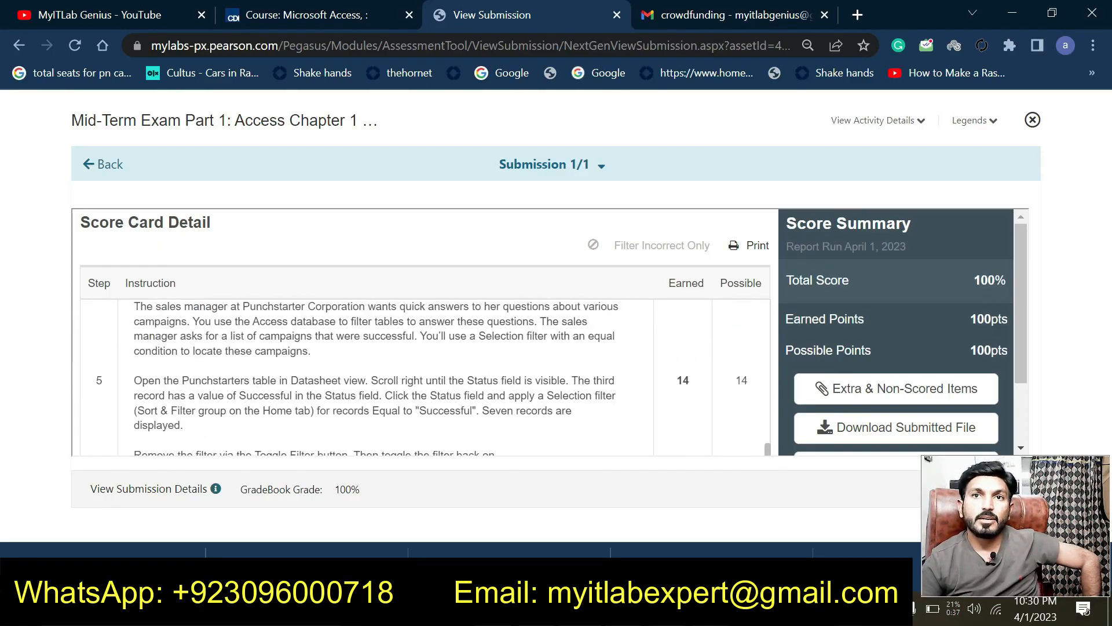
scroll(660, 373, down, 3)
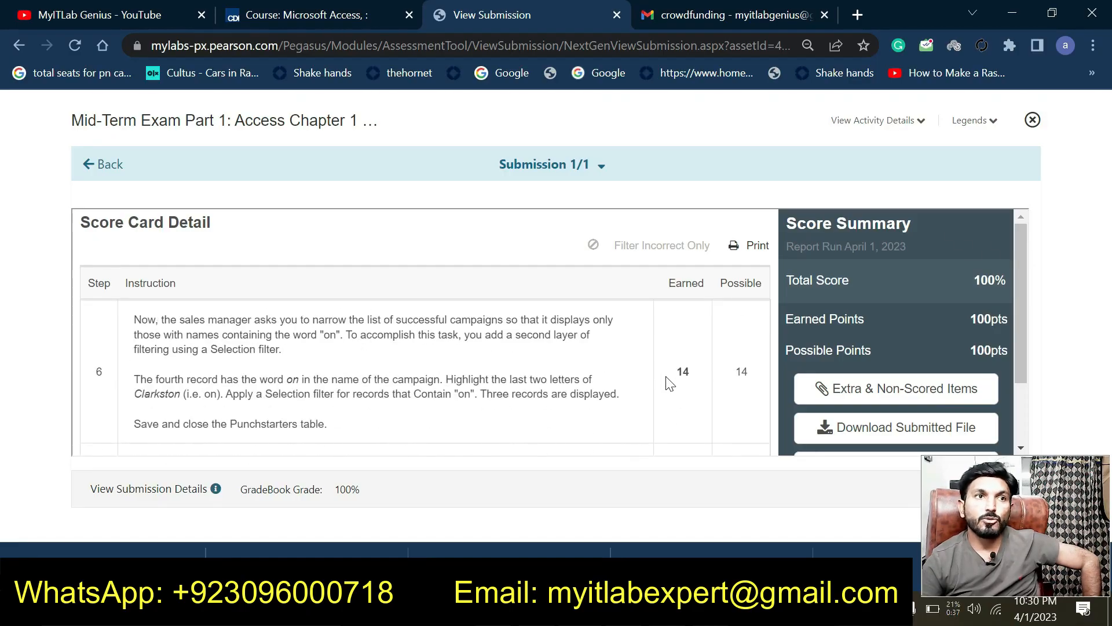
scroll(671, 383, down, 5)
scroll(670, 384, up, 3)
scroll(671, 383, down, 1)
scroll(669, 376, down, 1)
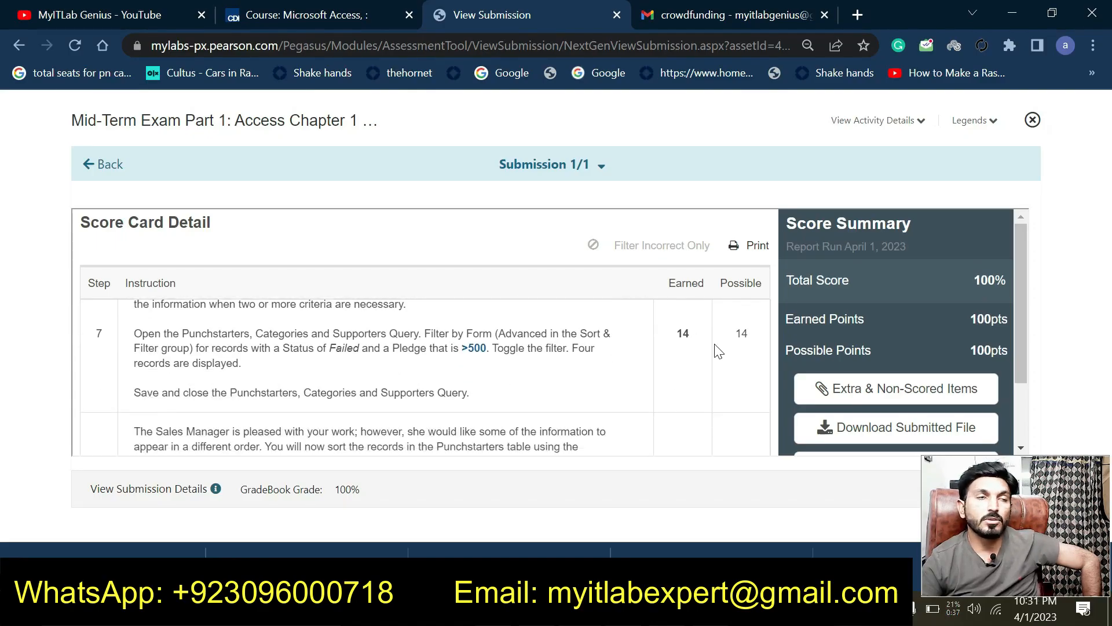
scroll(696, 356, down, 2)
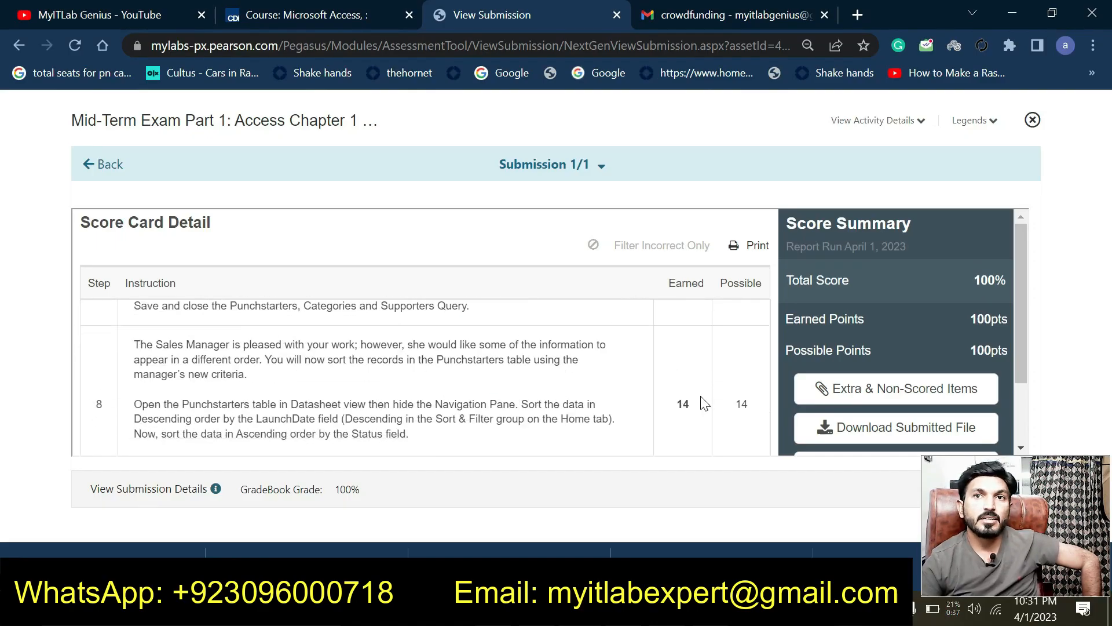
scroll(683, 404, up, 15)
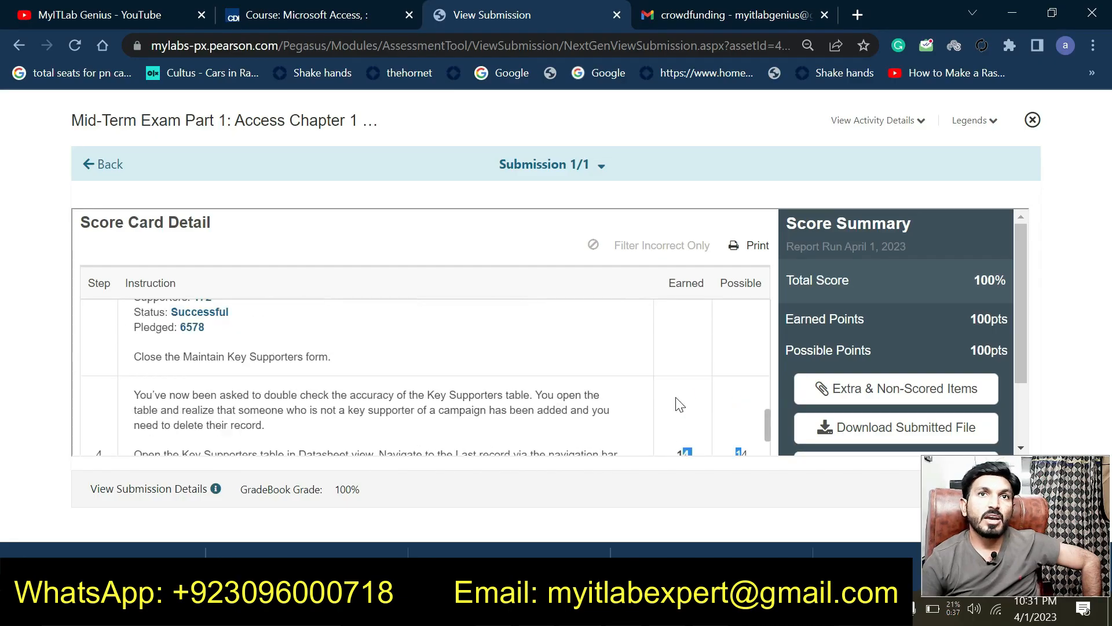
scroll(678, 404, up, 3)
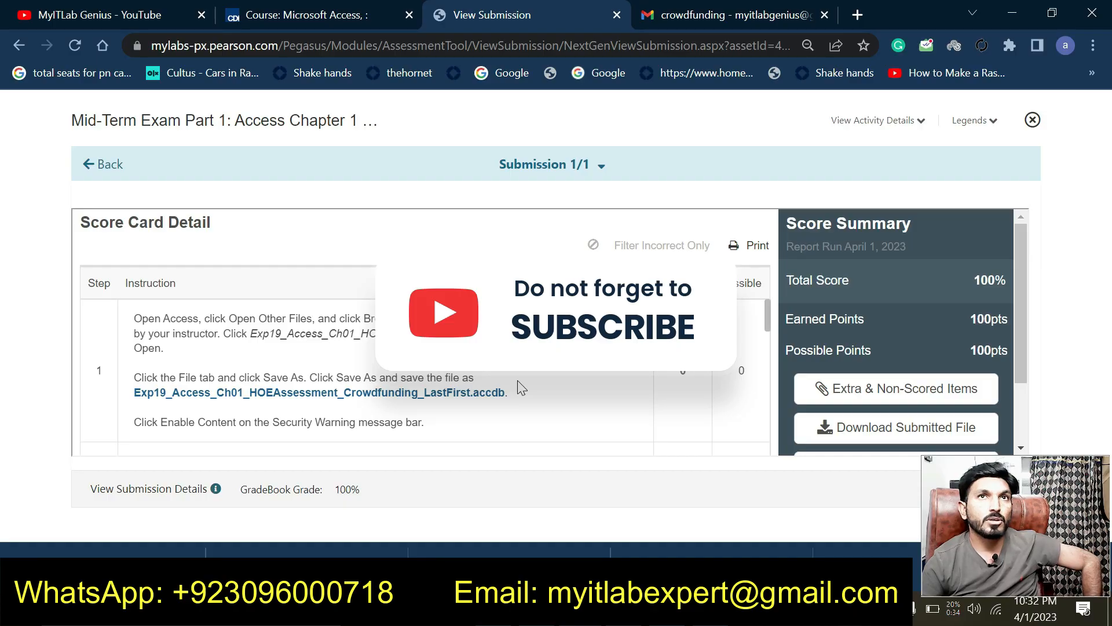
scroll(521, 387, down, 15)
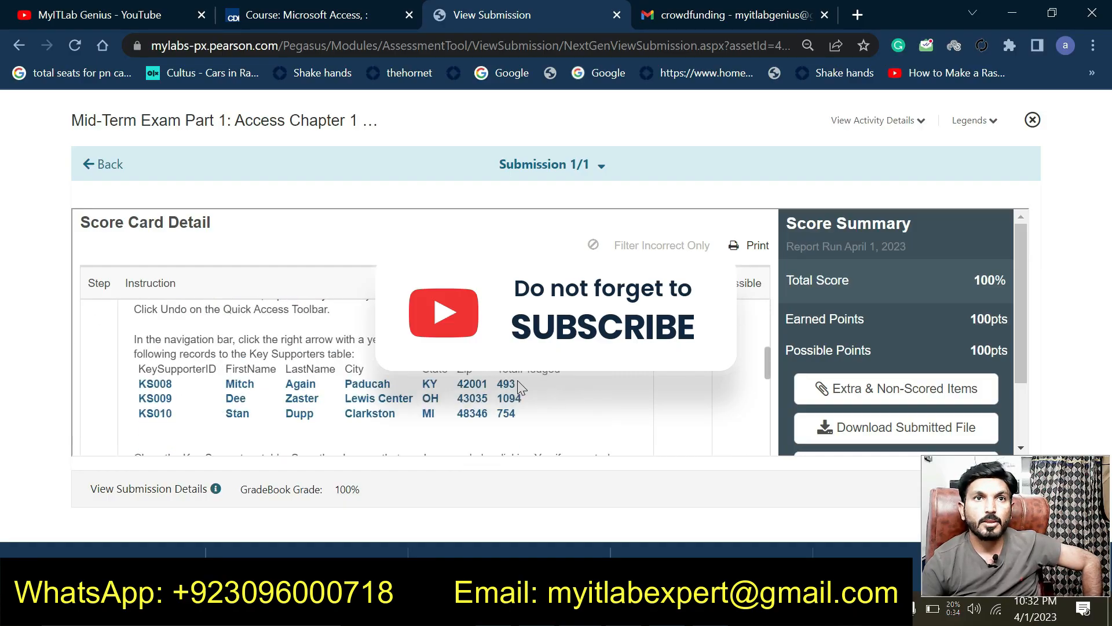
scroll(520, 387, down, 3)
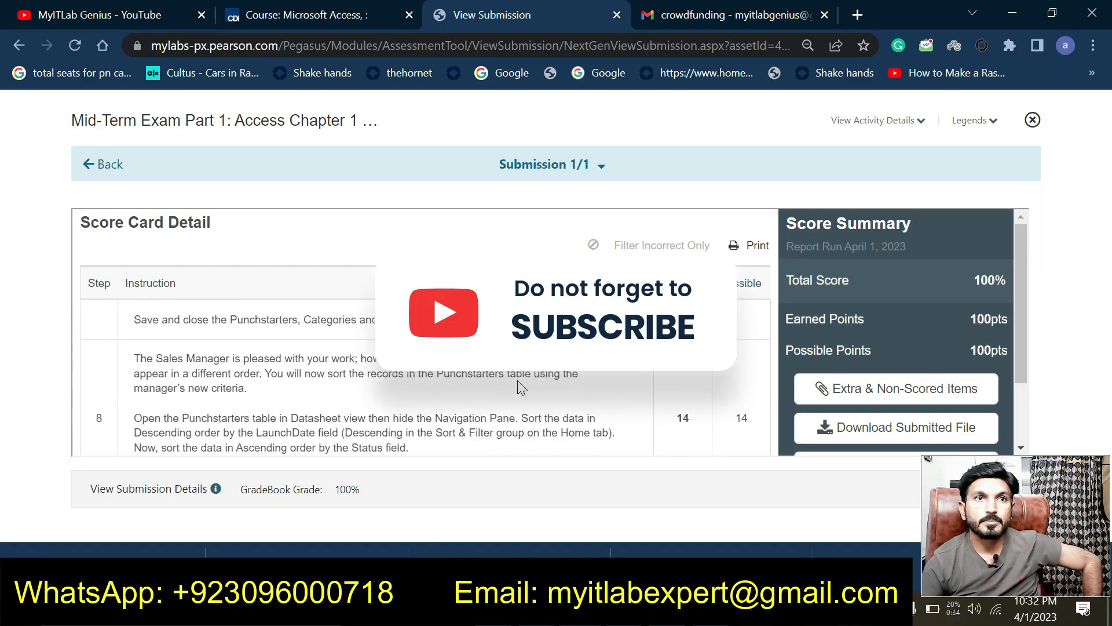
scroll(521, 388, up, 10)
scroll(520, 388, up, 3)
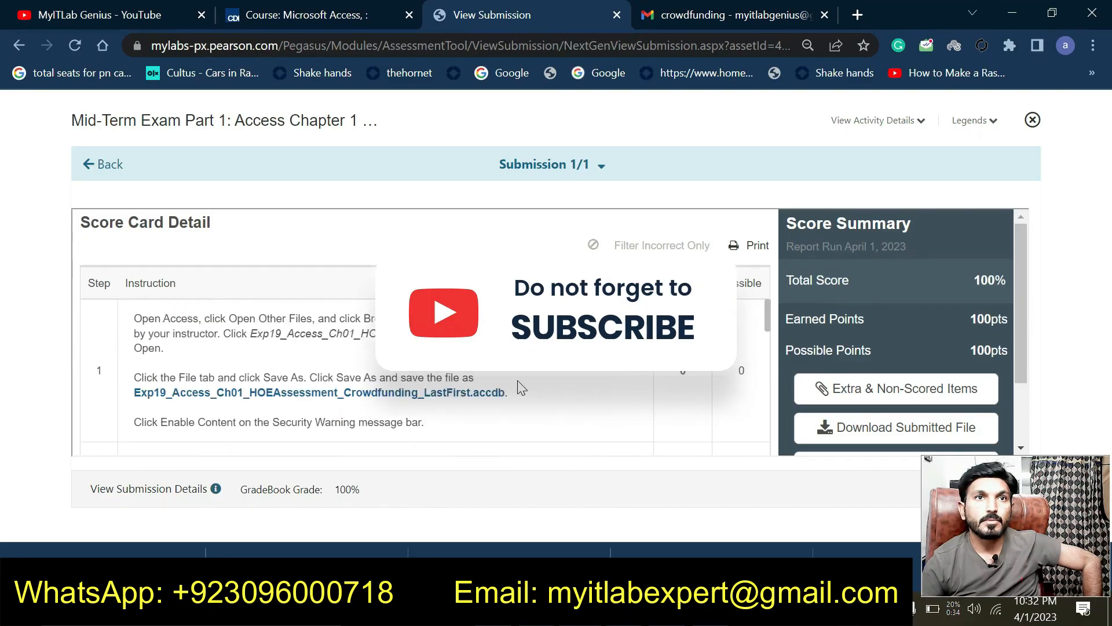